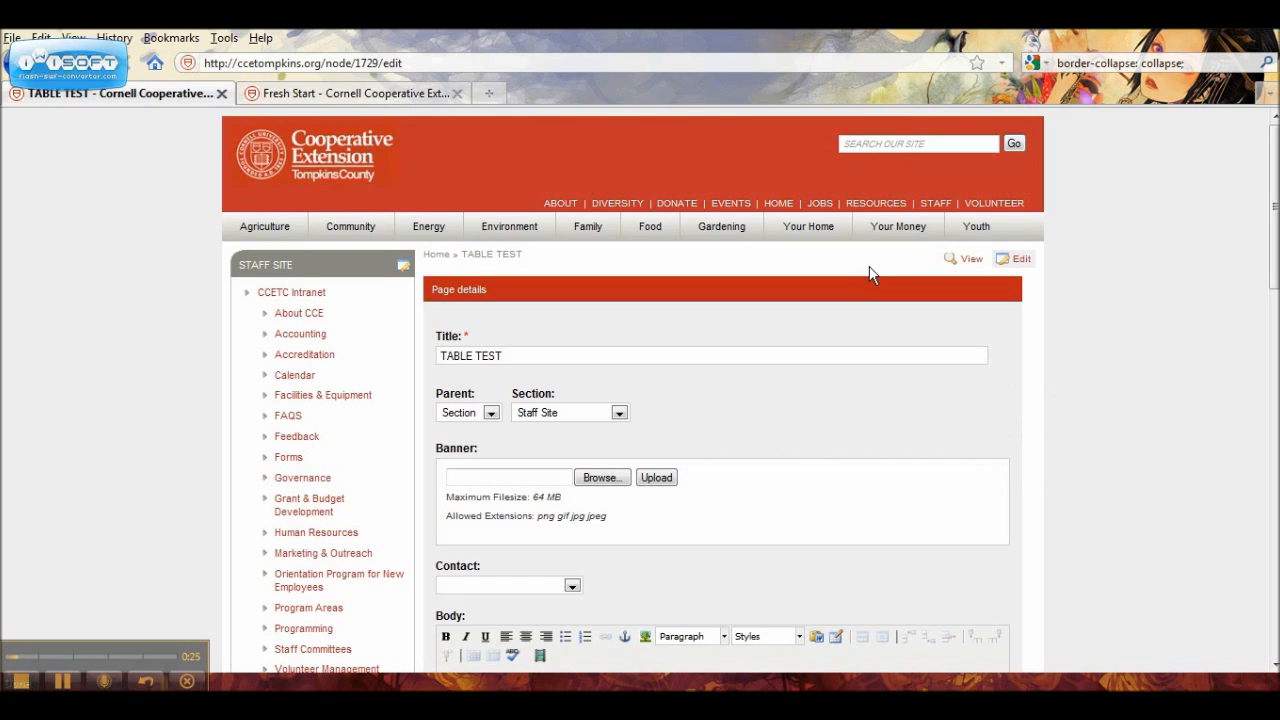
# Step: Start a new table in the page's Body field with 3 columns and 6 rows
pyautogui.moveTo(1275, 207); pyautogui.dragTo(1275, 330)
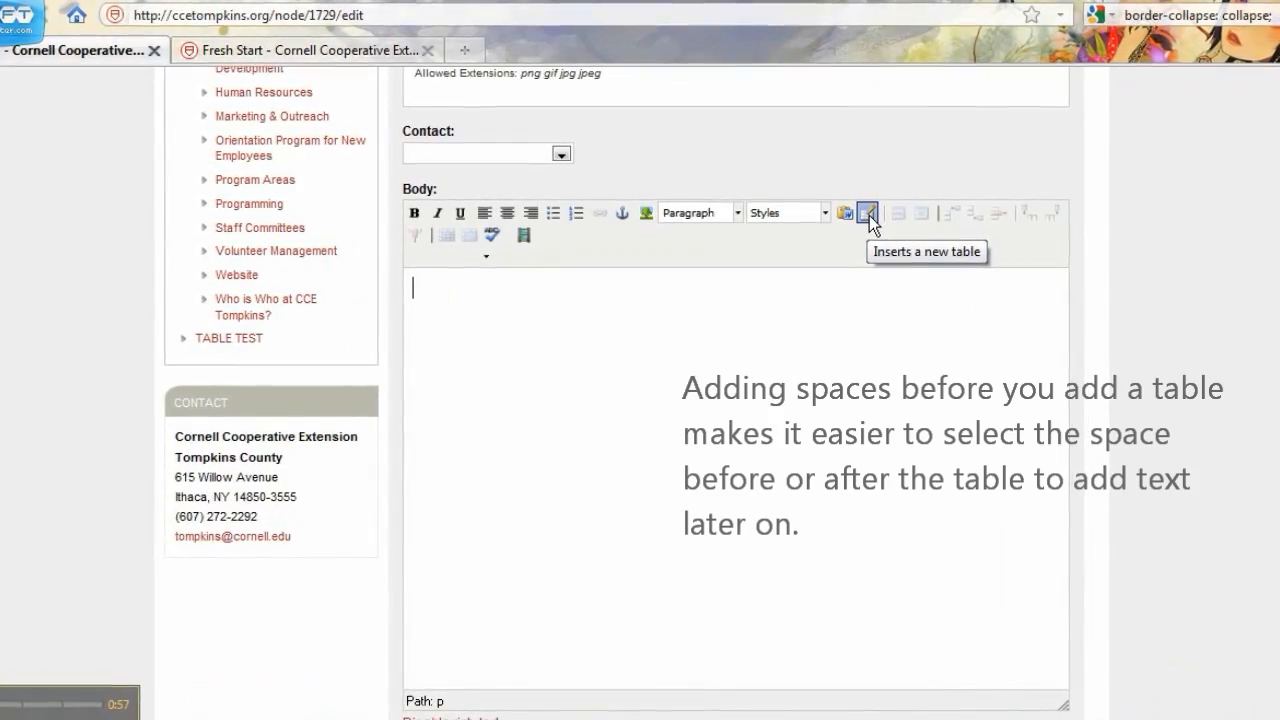
pyautogui.click(867, 217)
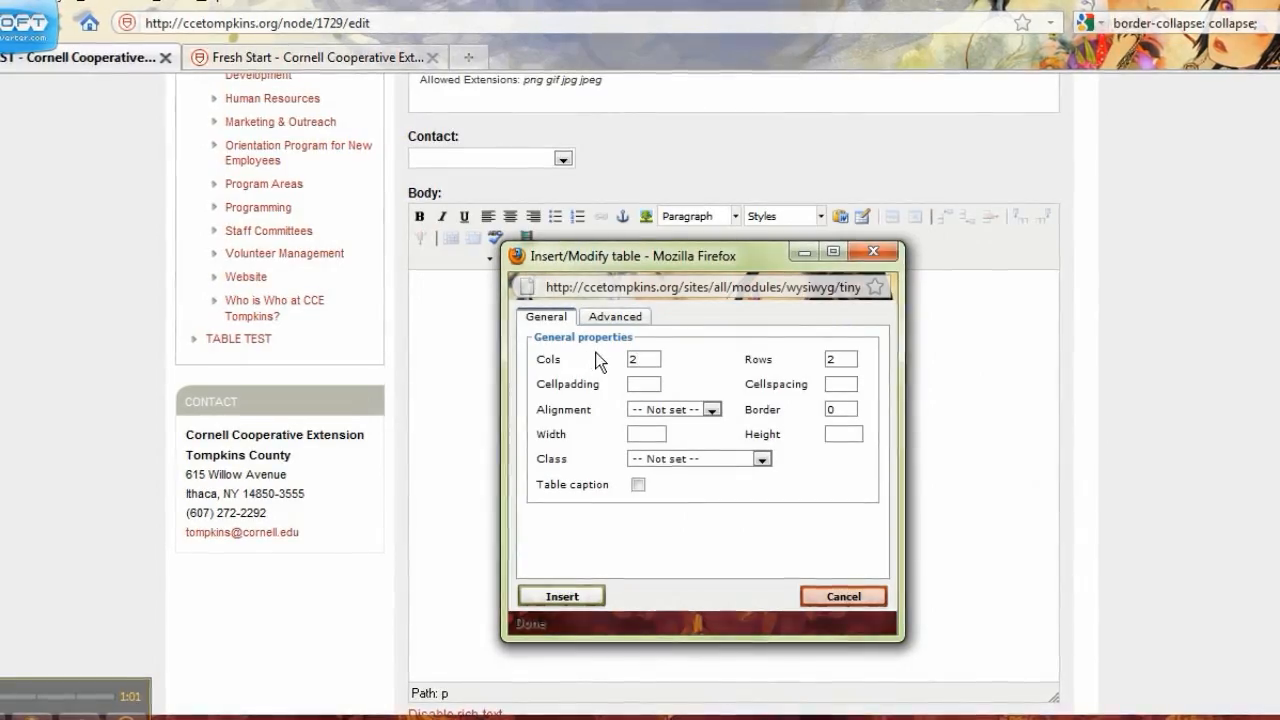
pyautogui.moveTo(649, 357); pyautogui.dragTo(631, 357)
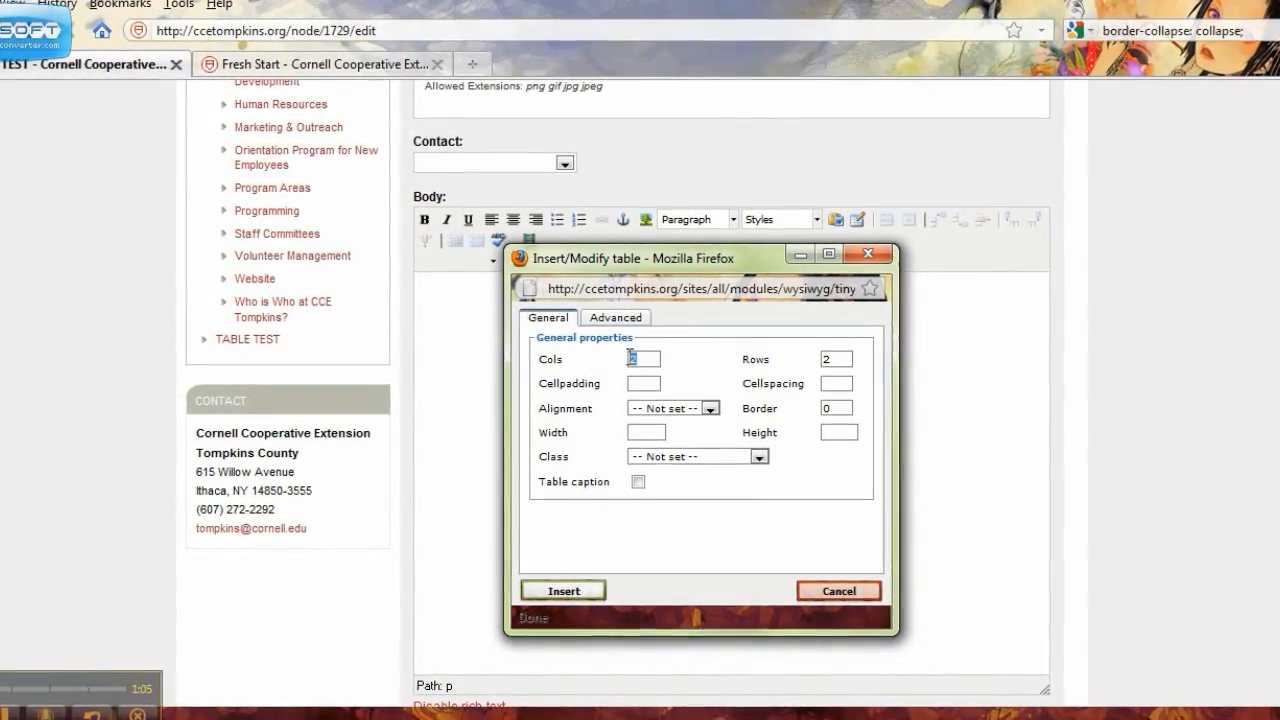
pyautogui.write('3')
pyautogui.moveTo(829, 358); pyautogui.dragTo(819, 358)
pyautogui.write('6')
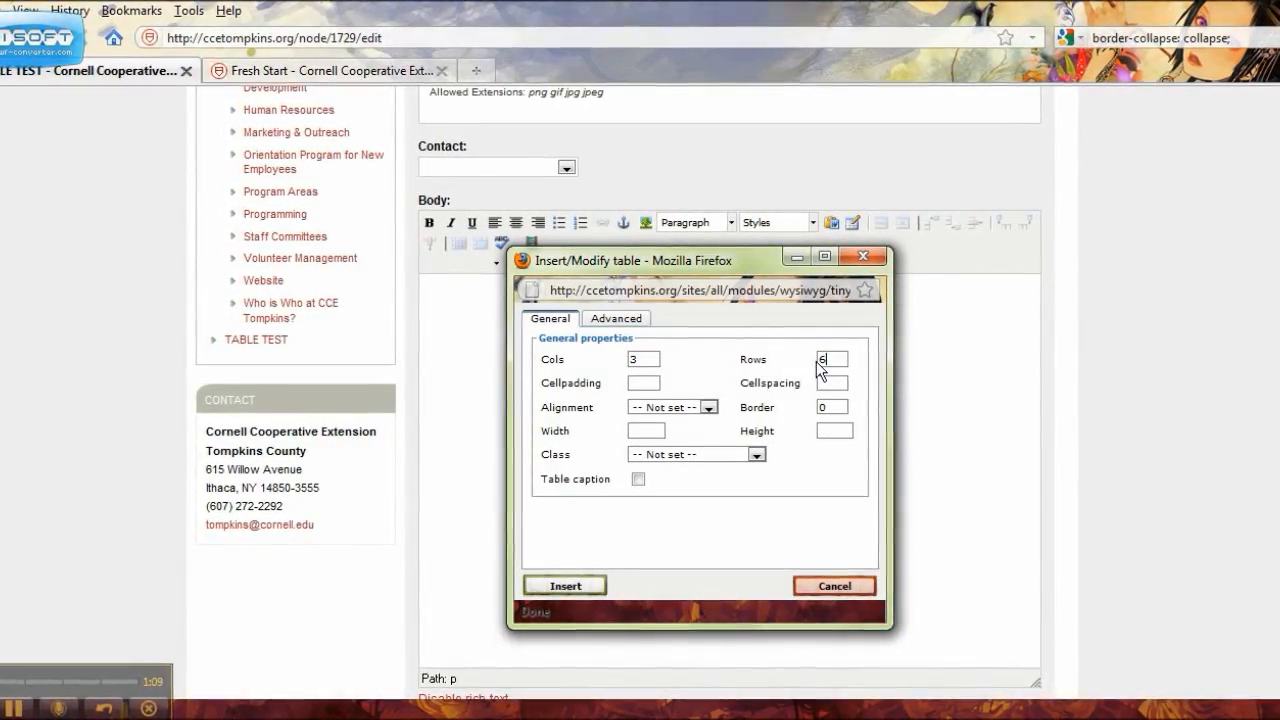
pyautogui.click(697, 375)
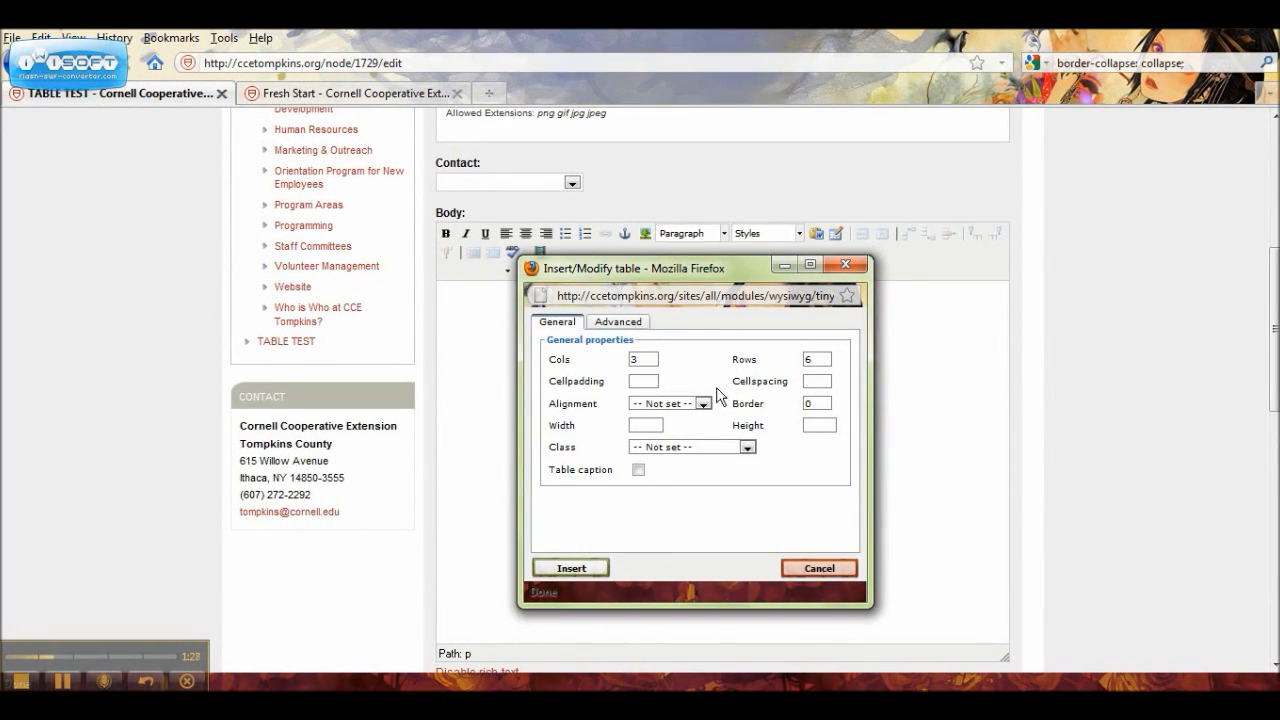
# Step: Set the new table's alignment to Left and its border to 1
pyautogui.click(704, 400)
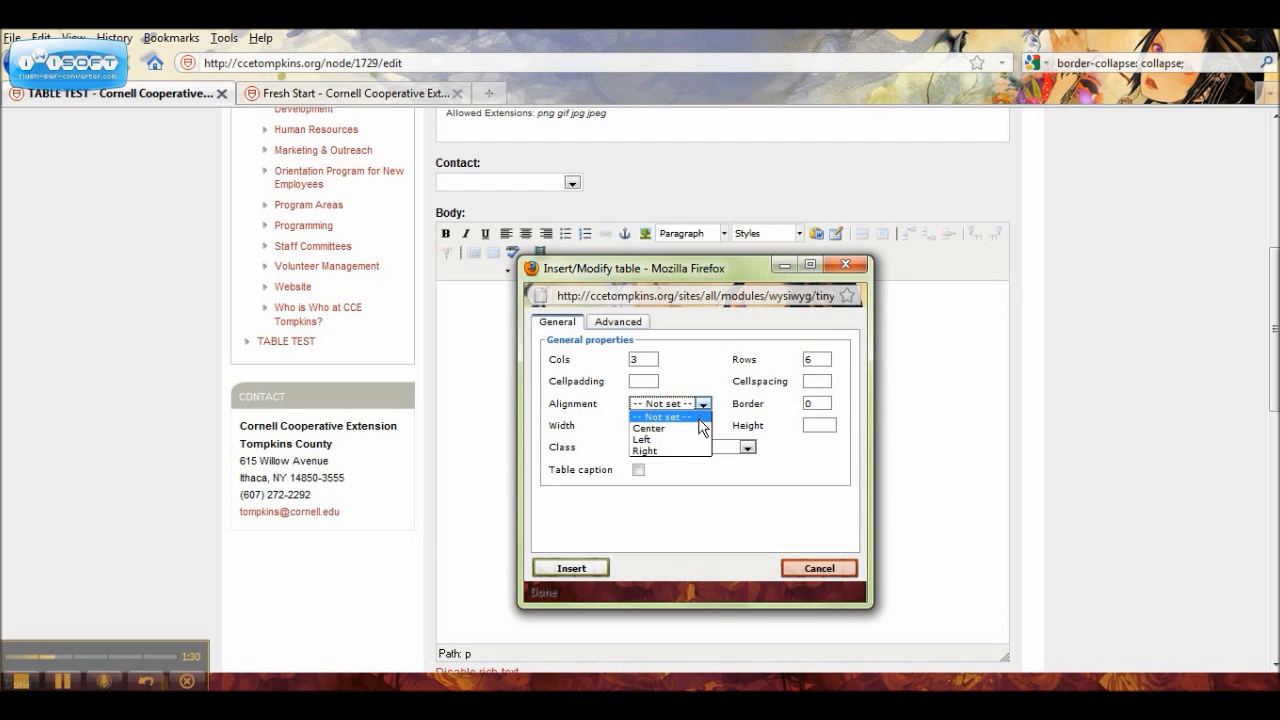
pyautogui.click(692, 440)
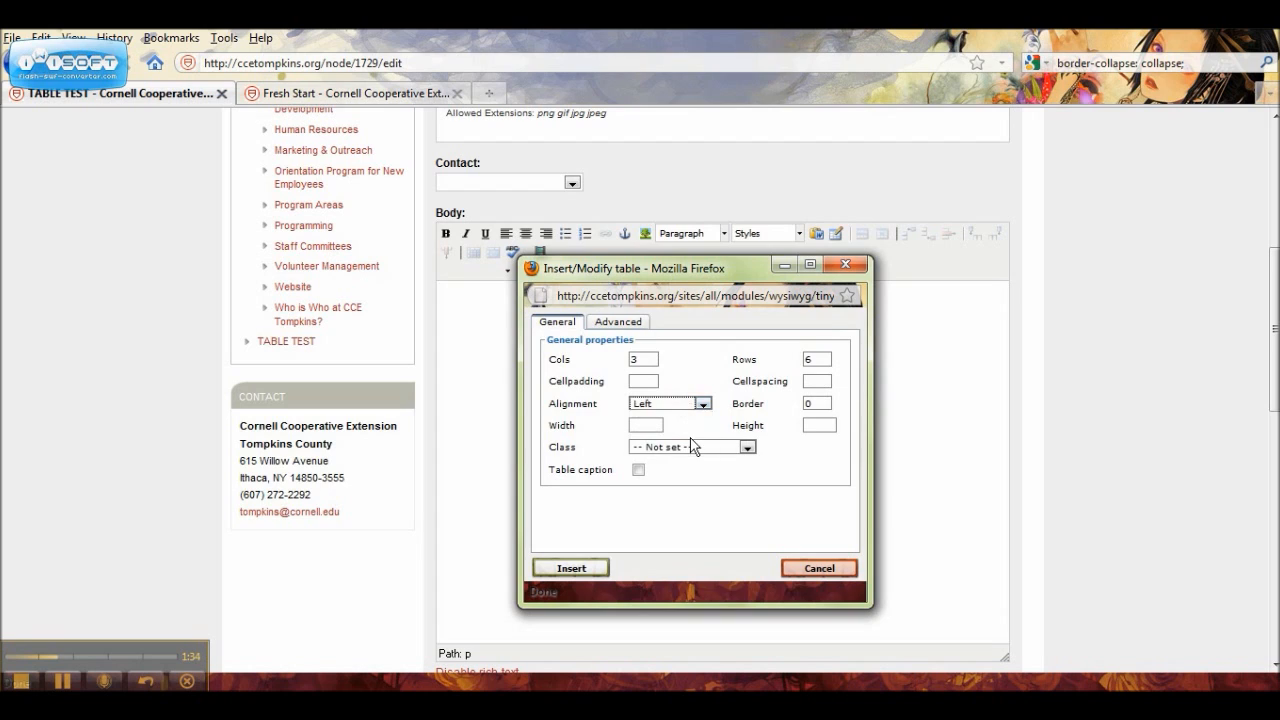
pyautogui.click(821, 402)
pyautogui.press('BackSpace')
pyautogui.write('1')
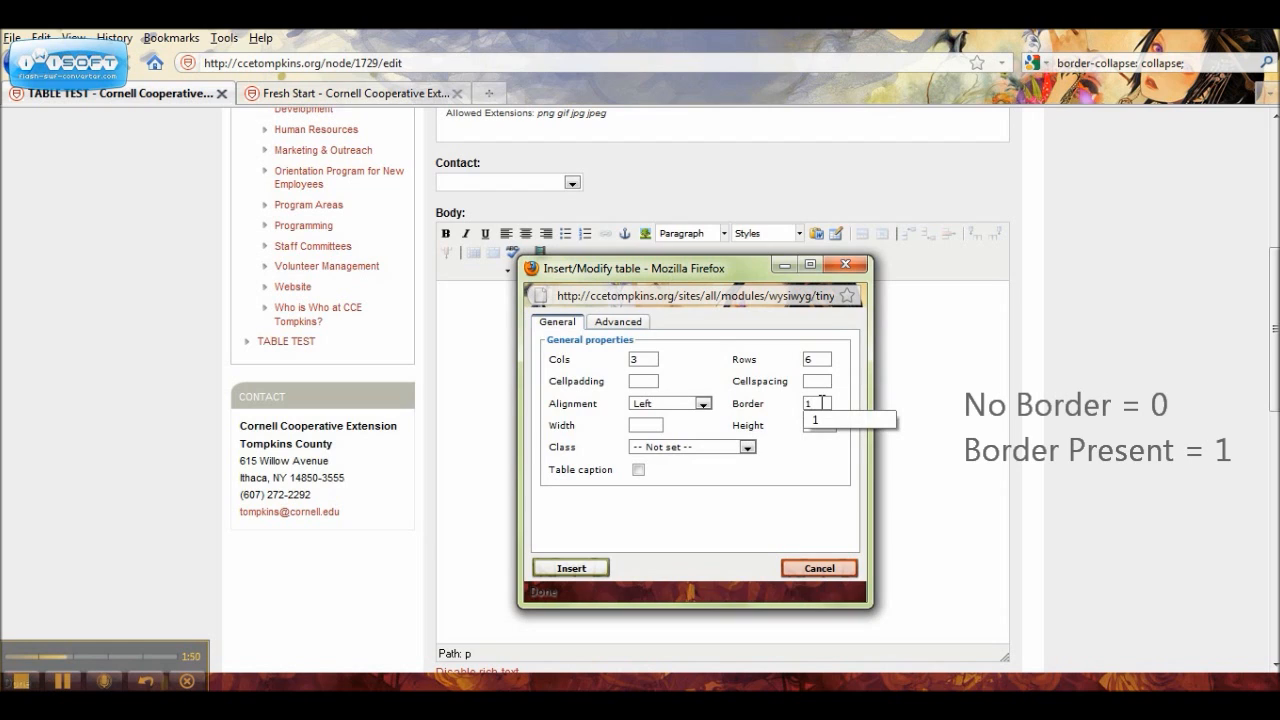
pyautogui.click(773, 410)
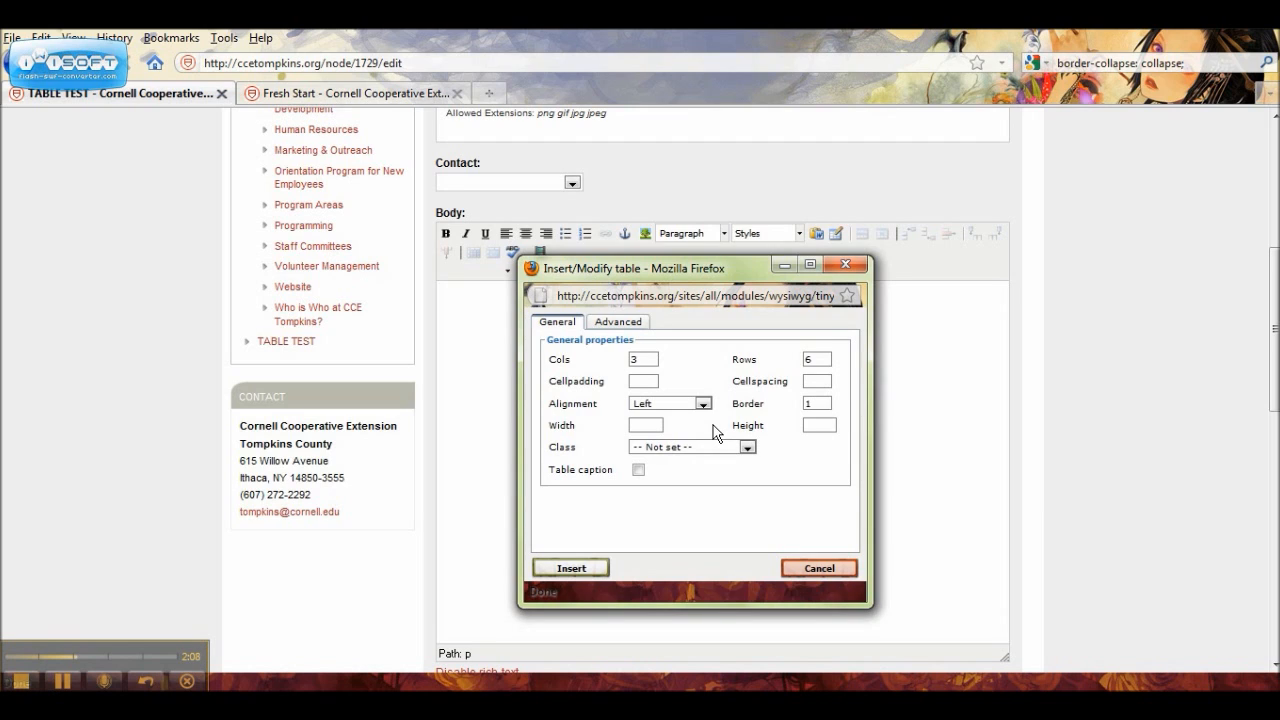
# Step: Set the new table's width to 100%
pyautogui.click(655, 428)
pyautogui.write('100%')
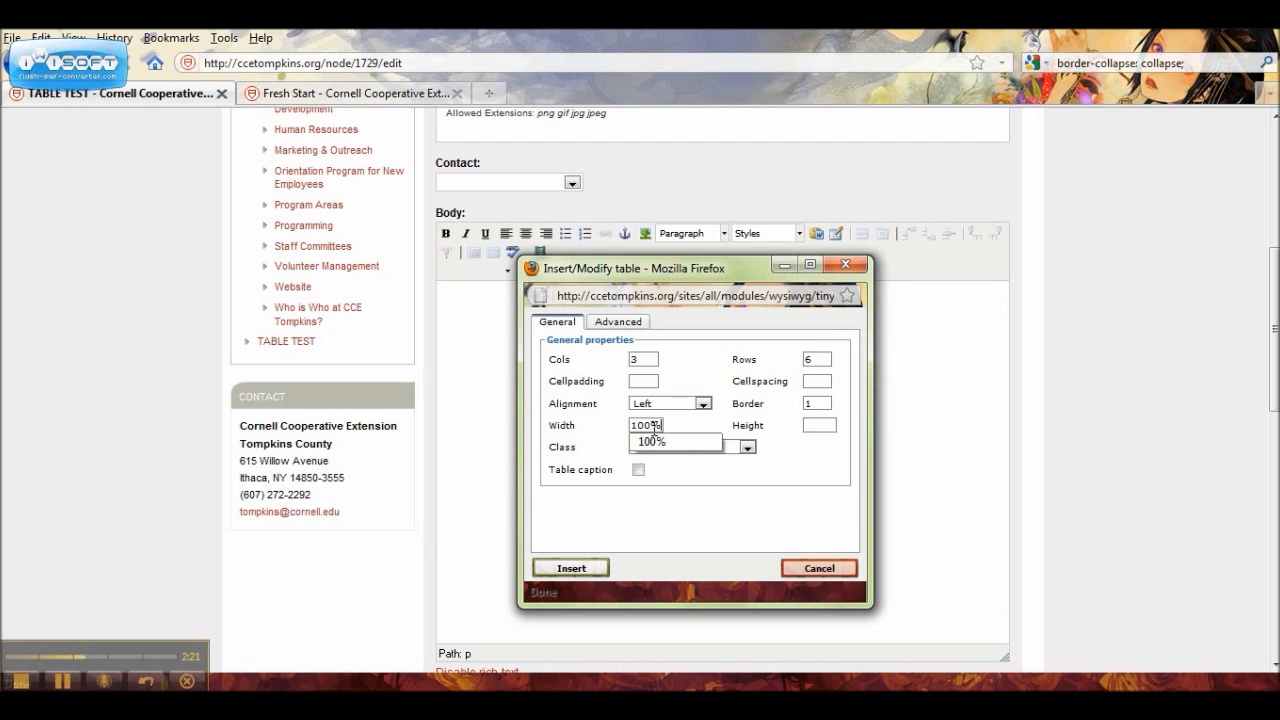
pyautogui.click(704, 421)
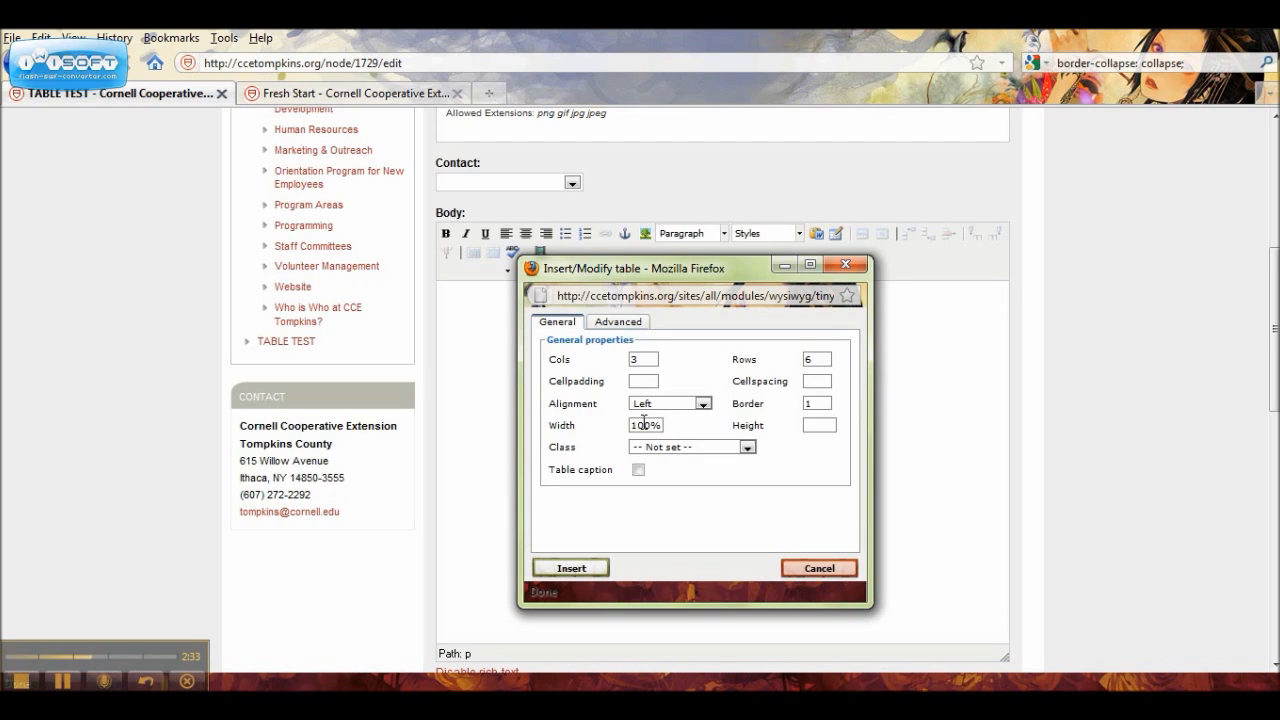
pyautogui.moveTo(644, 422); pyautogui.dragTo(624, 428)
pyautogui.write('5')
pyautogui.press('BackSpace')
pyautogui.write('10')
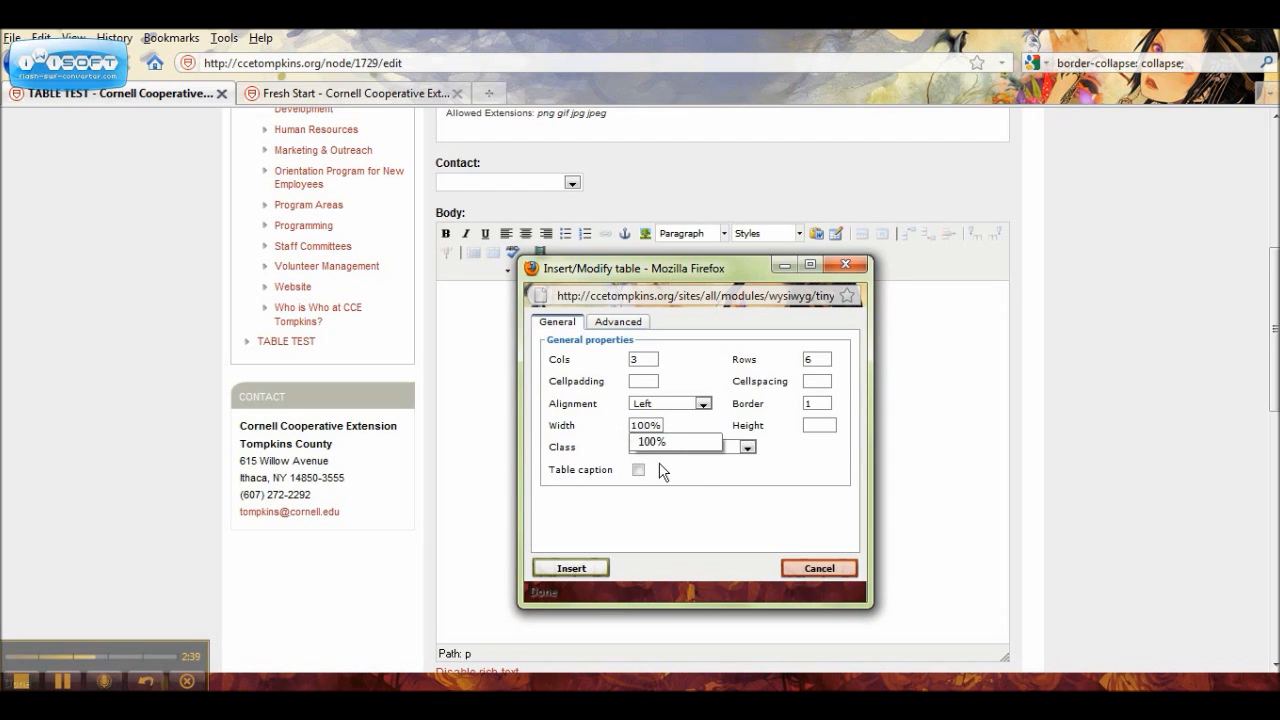
pyautogui.click(706, 490)
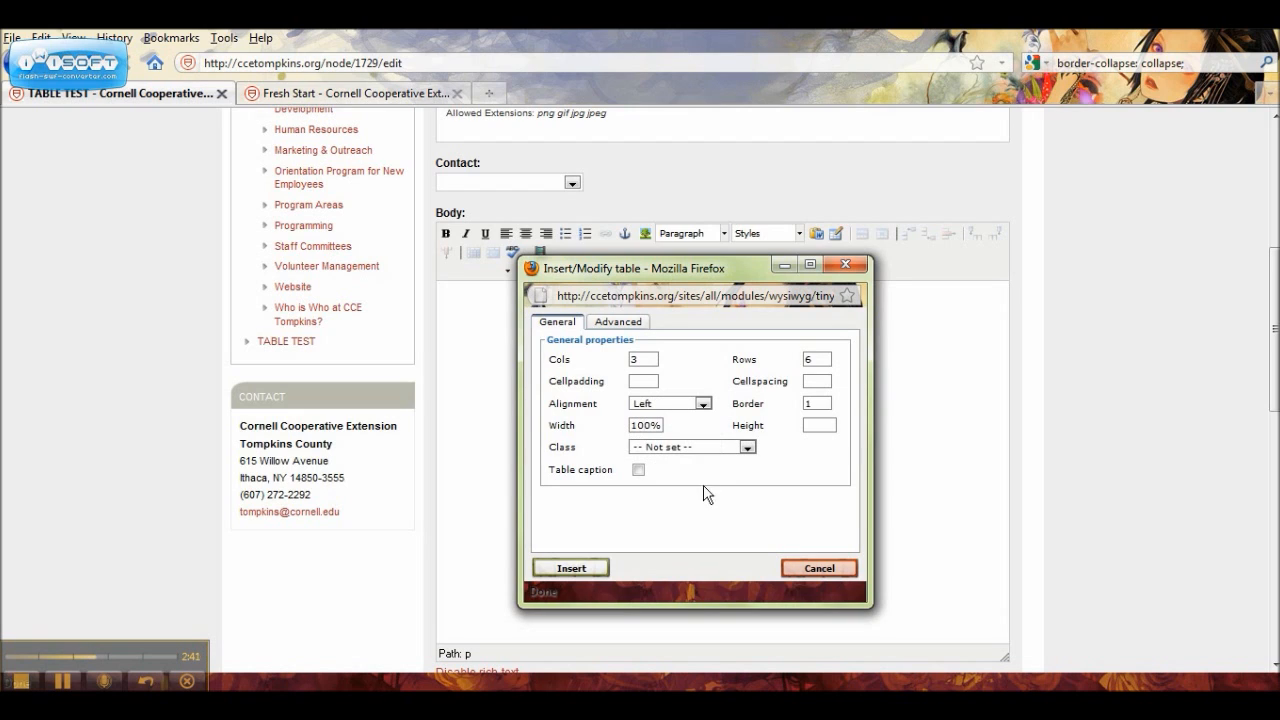
# Step: Enable the table caption, check the advanced properties, and insert the table into the page body
pyautogui.click(637, 471)
pyautogui.click(639, 326)
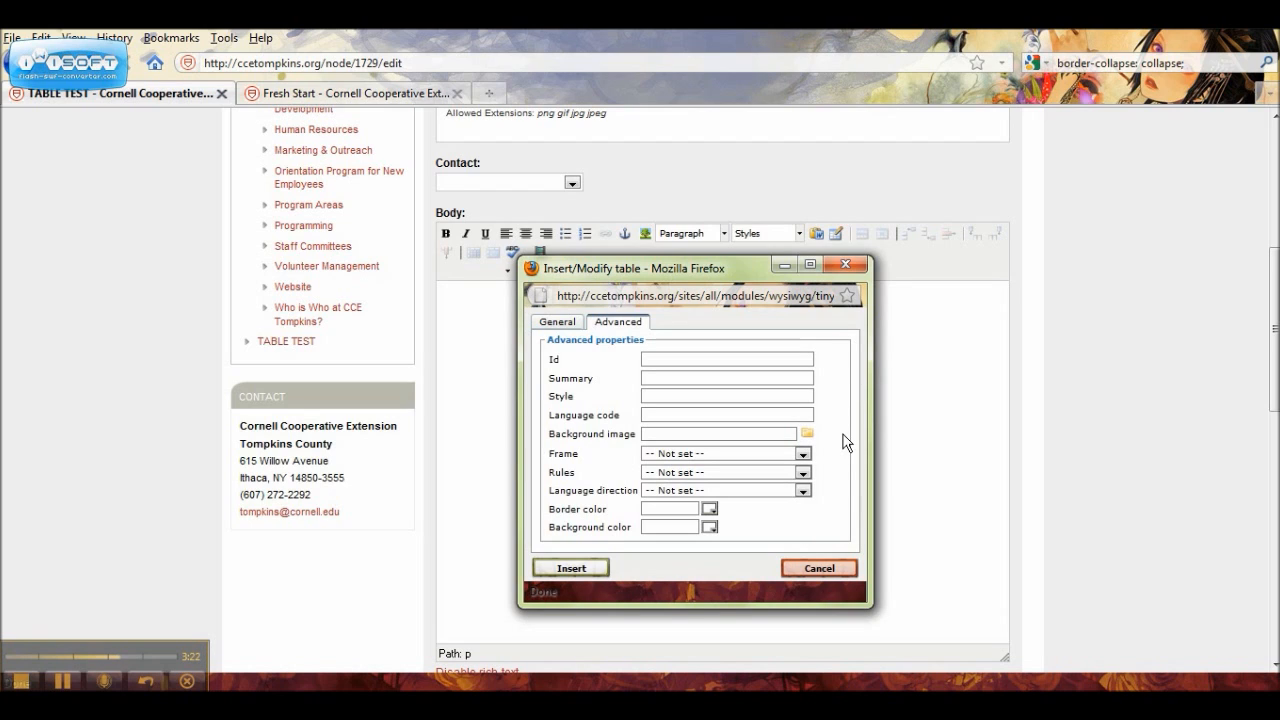
pyautogui.click(588, 569)
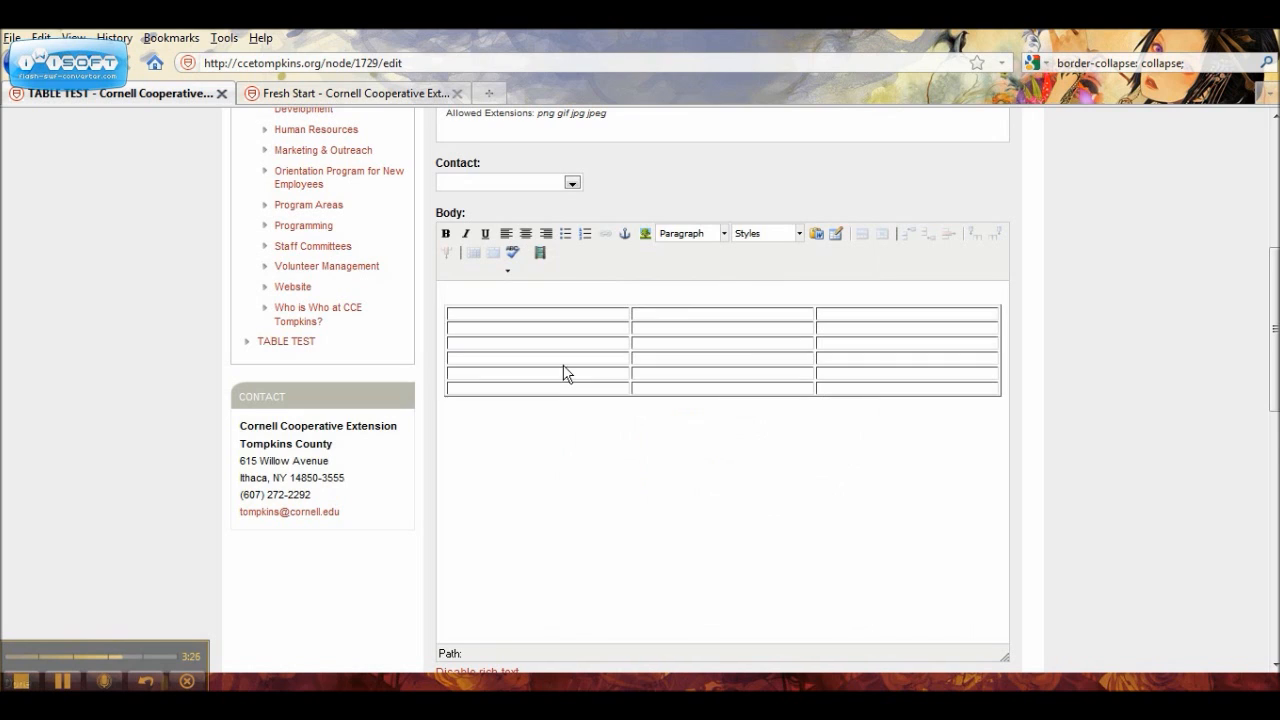
# Step: Enter TITLE as the table's caption and fill the first row with Category, A and B
pyautogui.click(702, 304)
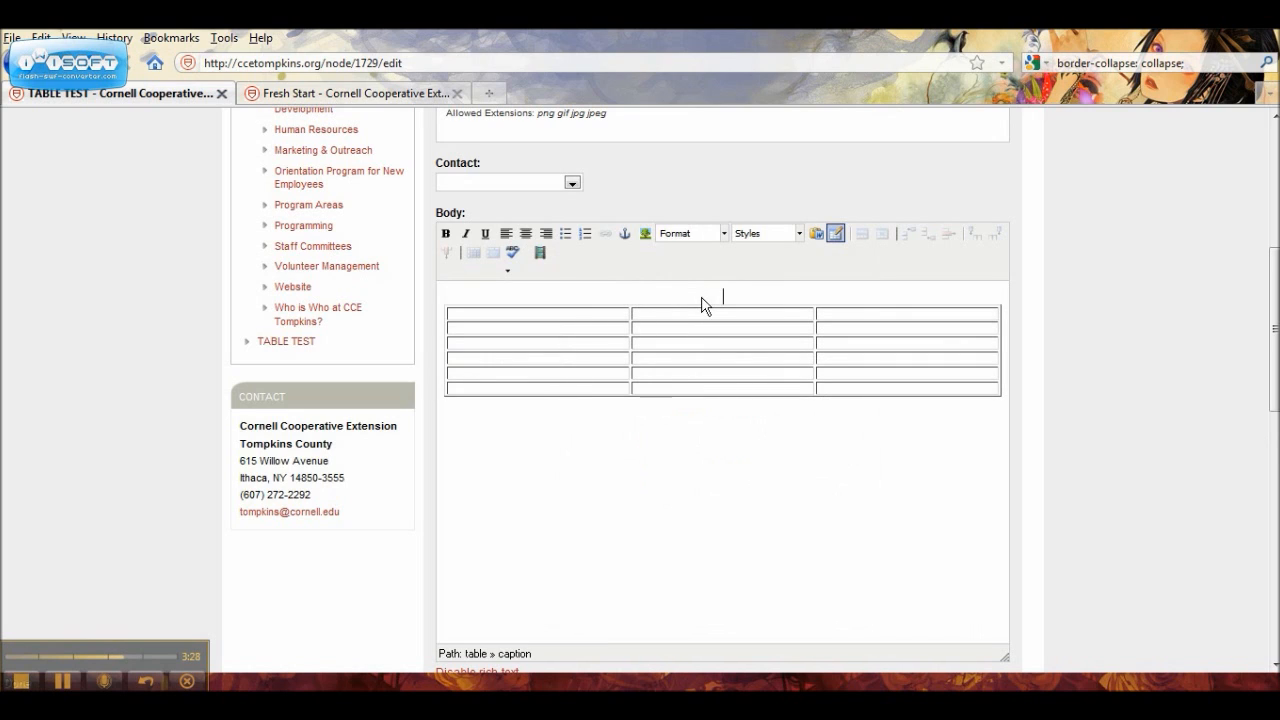
pyautogui.write('TITLE')
pyautogui.click(589, 314)
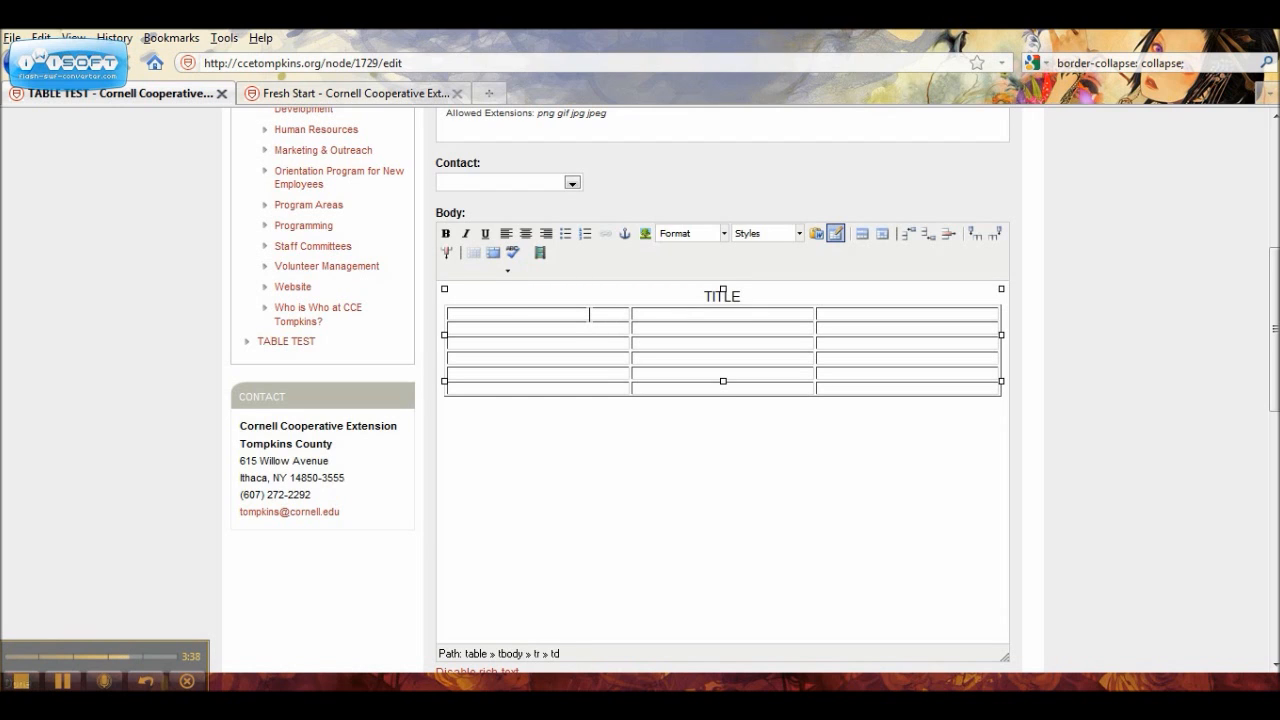
pyautogui.write('Category')
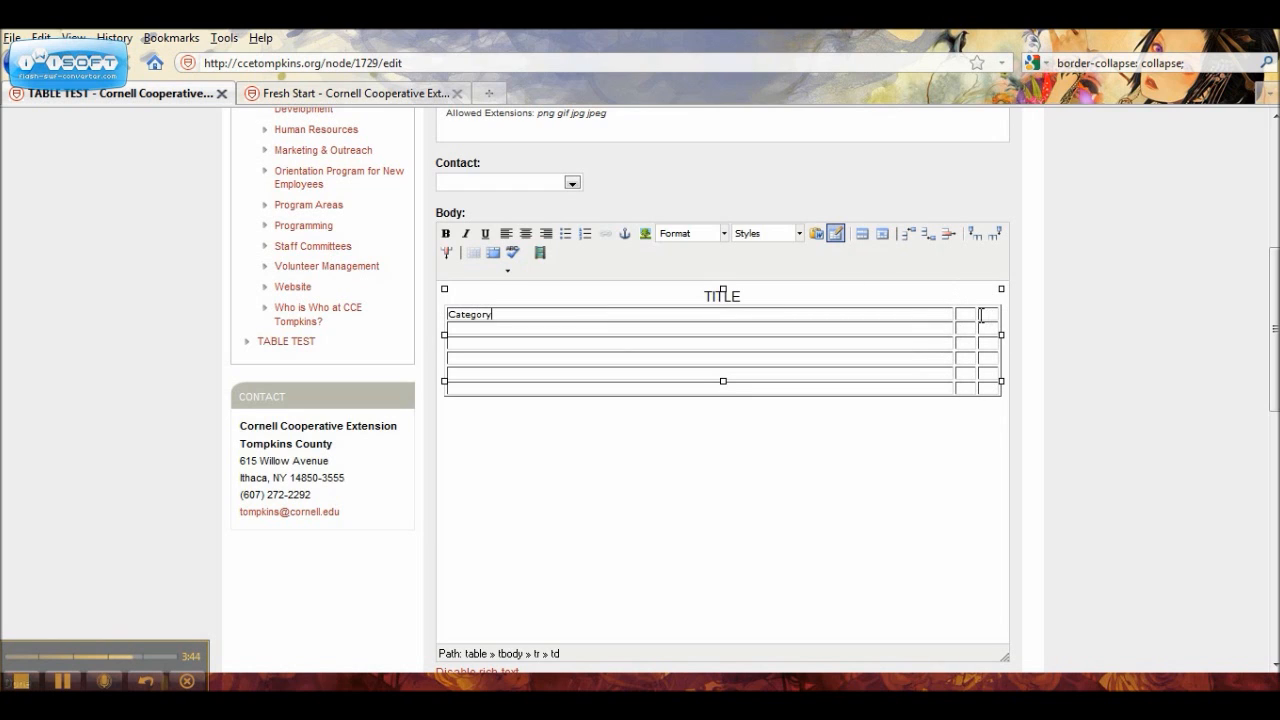
pyautogui.click(958, 314)
pyautogui.write('A ')
pyautogui.write('B')
# Step: Fill the first column below Category with Green, Blue, Grey, Red and Black
pyautogui.click(753, 331)
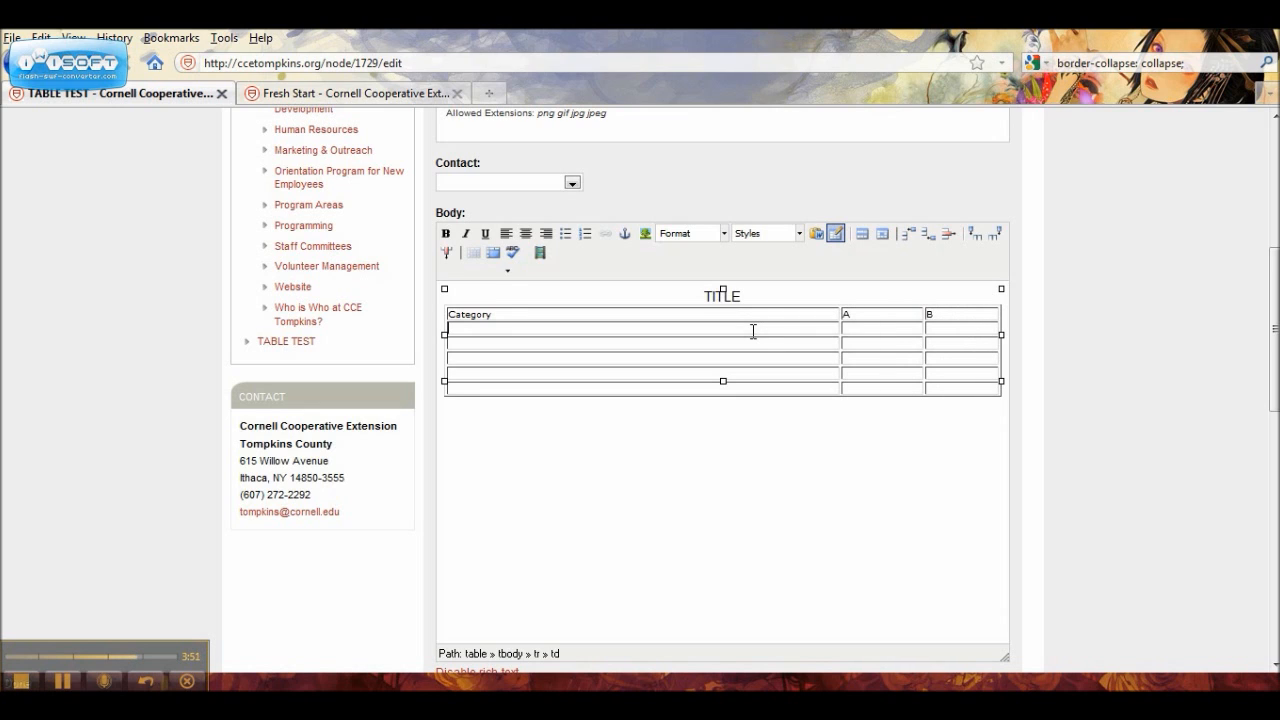
pyautogui.write('Green')
pyautogui.press('Down')
pyautogui.write('Blue')
pyautogui.press('Down')
pyautogui.write('Grey')
pyautogui.press('Down')
pyautogui.write('Red')
pyautogui.press('Down')
pyautogui.write('Black')
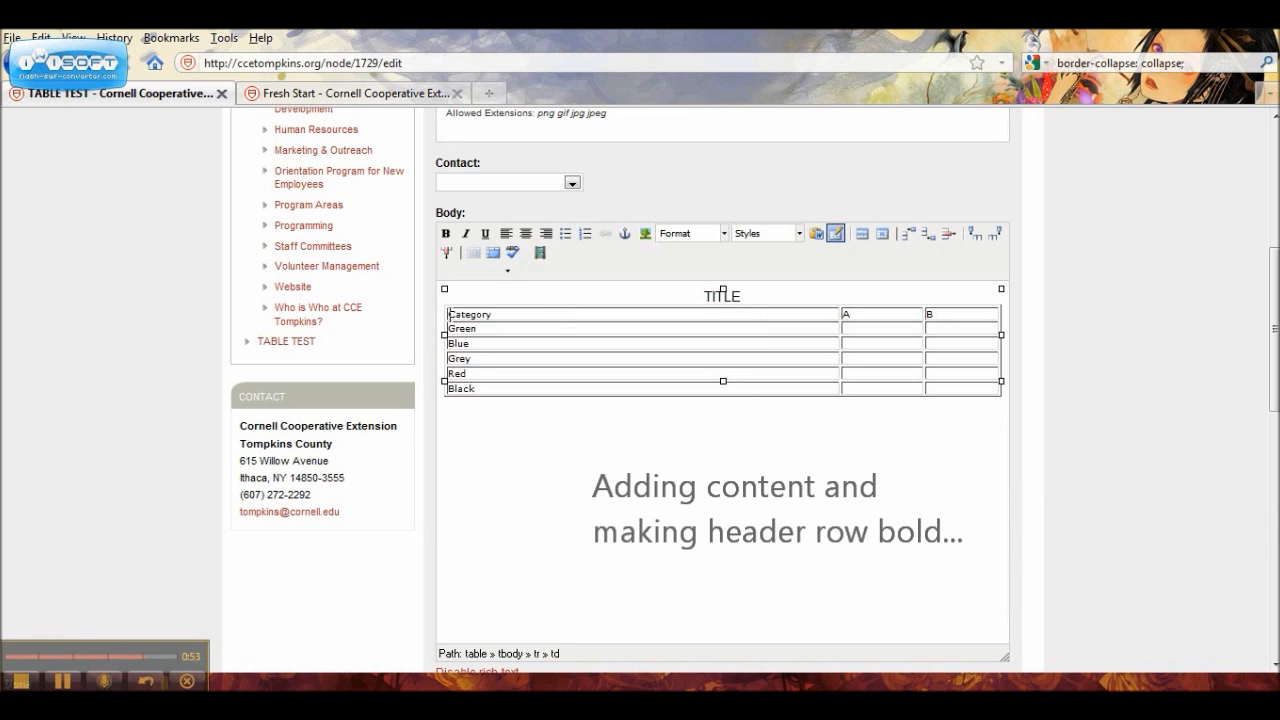
# Step: Make the table's header row of Category, A and B bold
pyautogui.moveTo(452, 313); pyautogui.dragTo(960, 314)
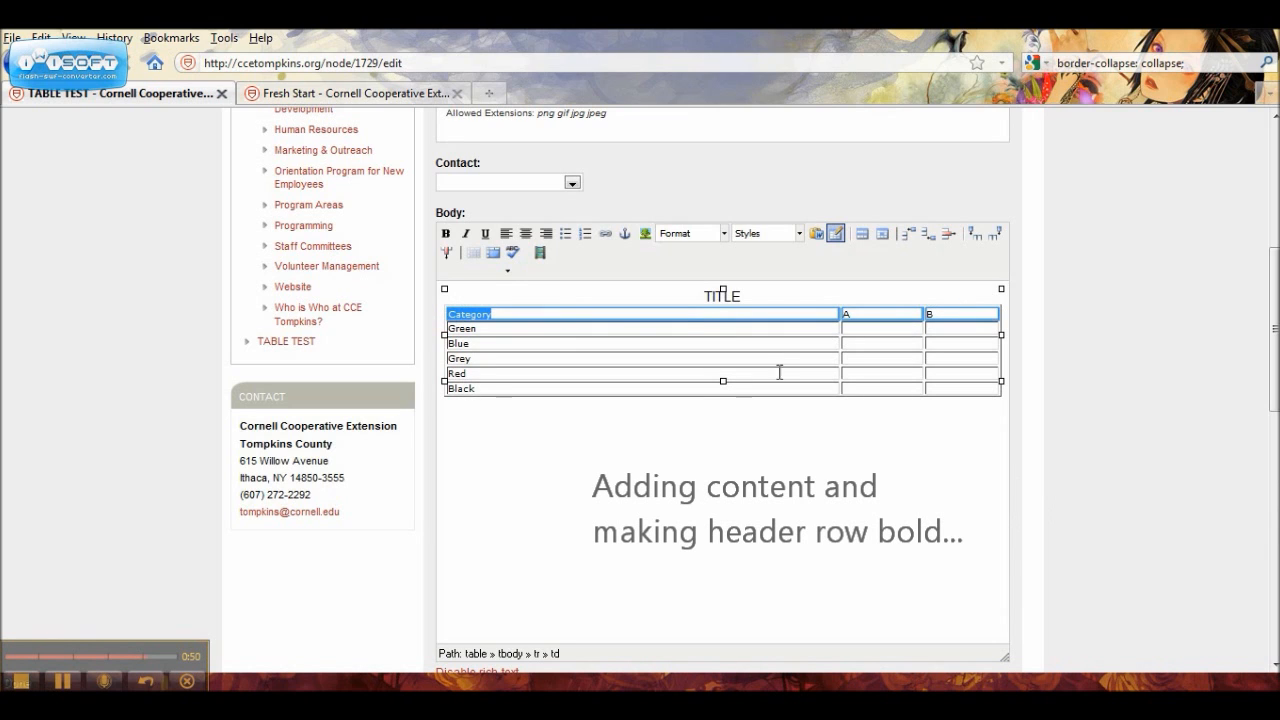
pyautogui.click(446, 233)
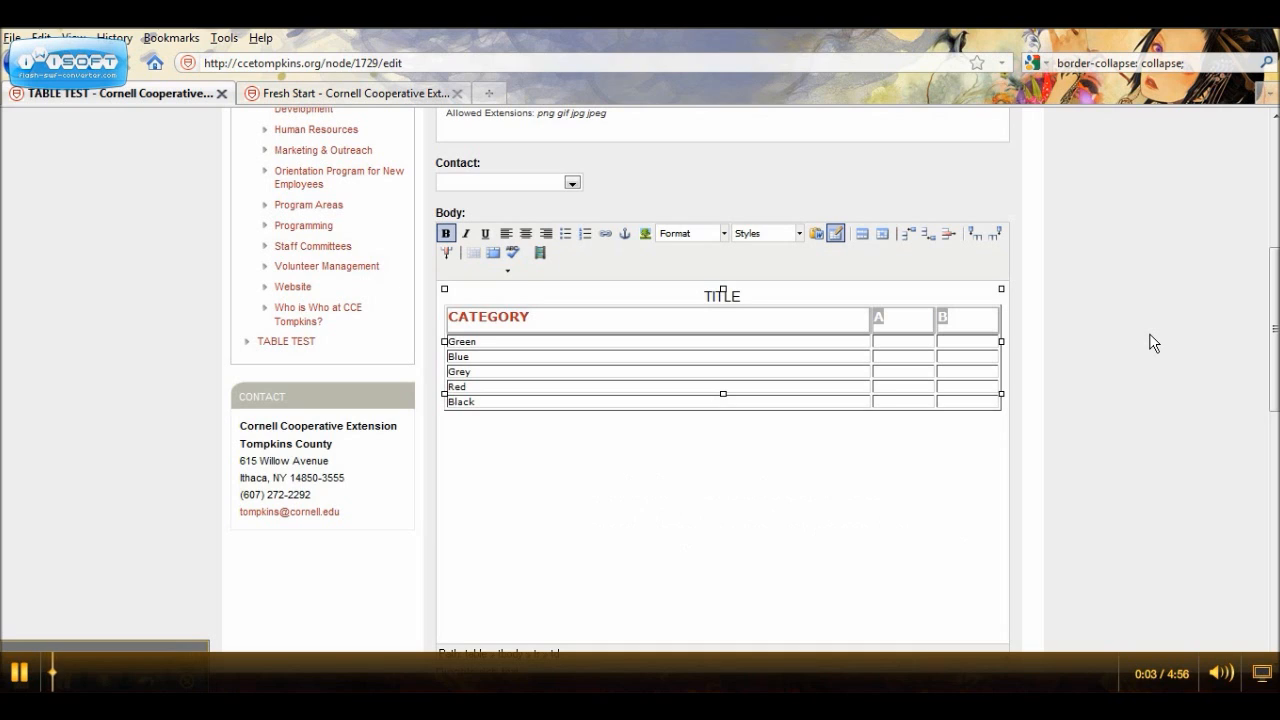
# Step: In the table row properties, target the odd rows and set both alignment and vertical alignment to Center
pyautogui.click(865, 233)
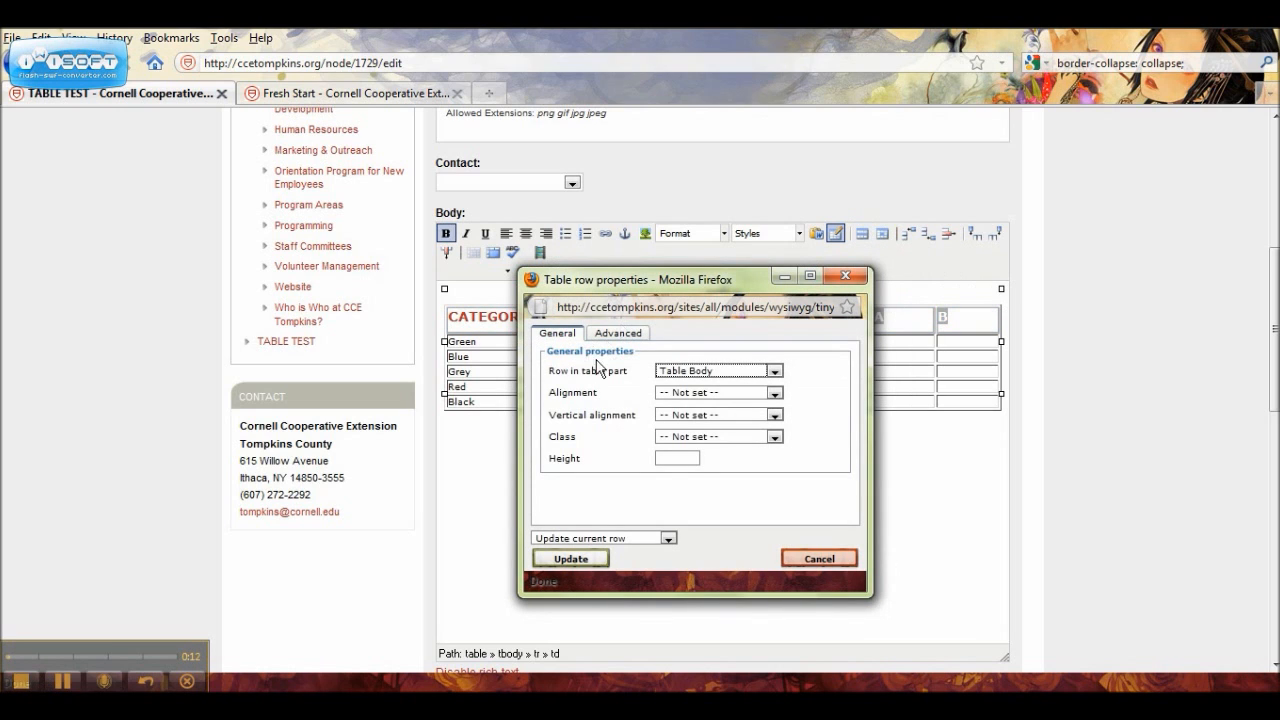
pyautogui.click(775, 372)
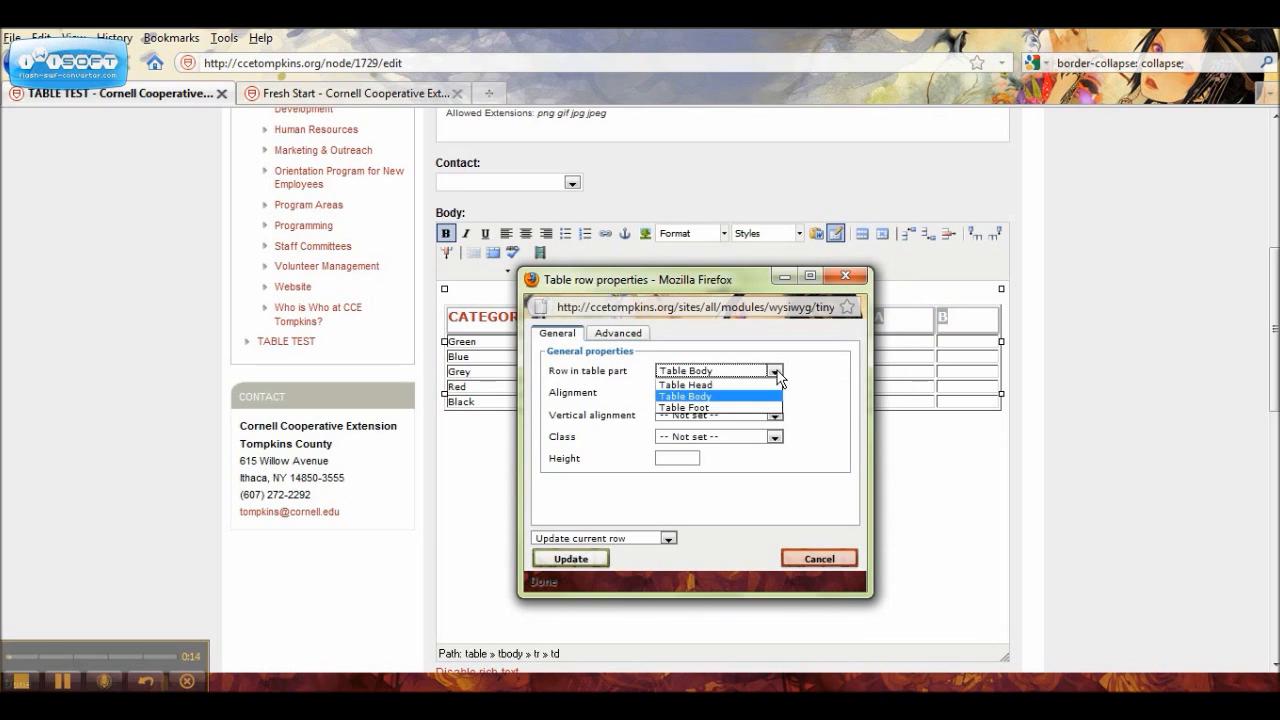
pyautogui.click(824, 375)
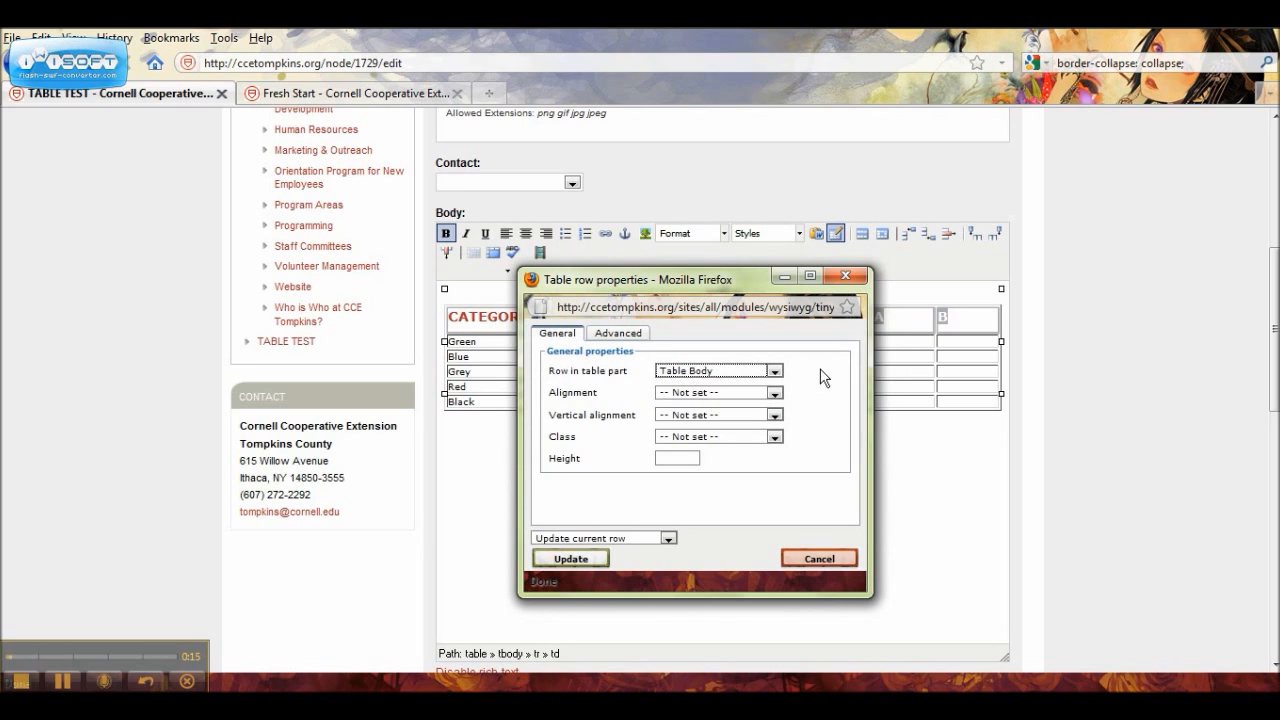
pyautogui.click(668, 540)
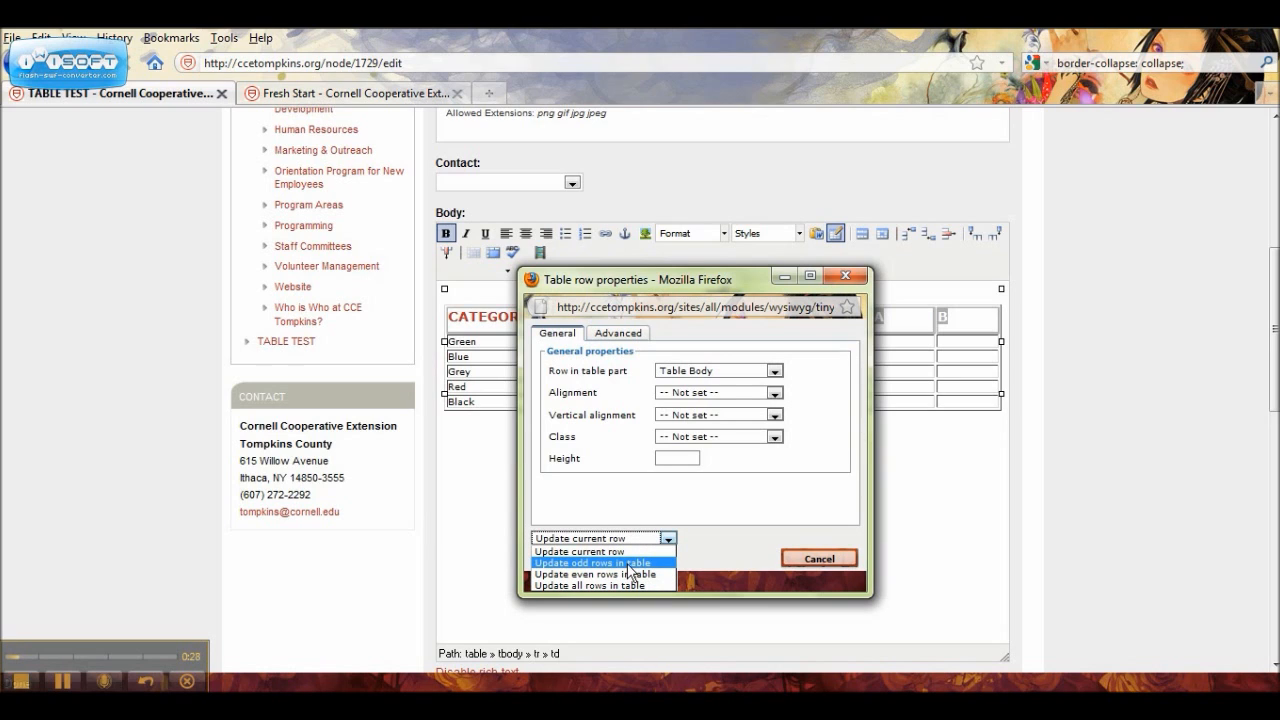
pyautogui.click(630, 563)
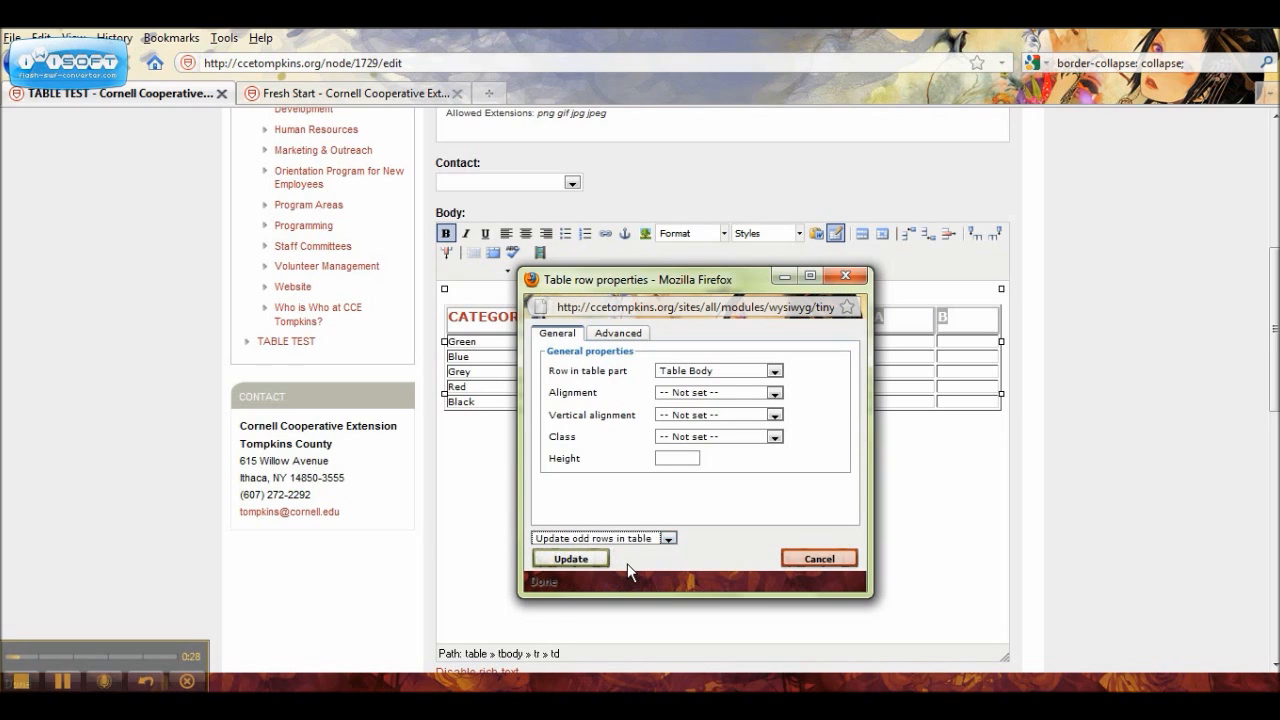
pyautogui.click(774, 393)
pyautogui.click(758, 417)
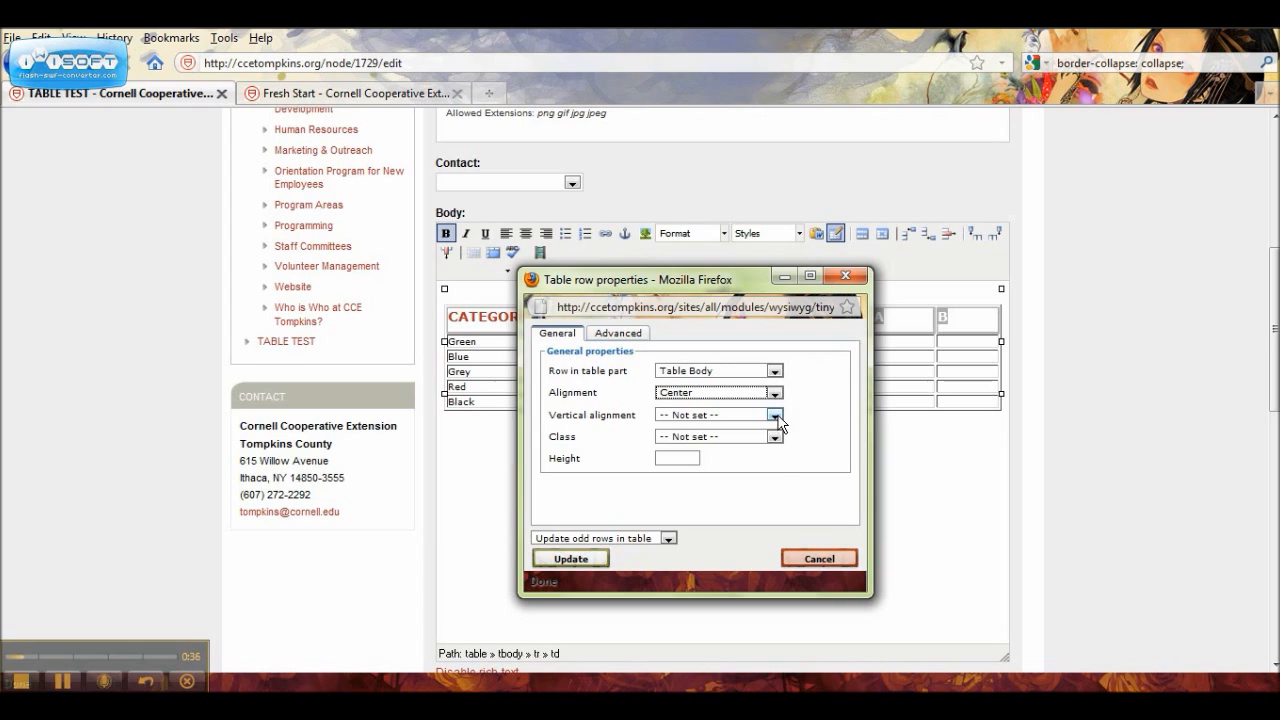
pyautogui.click(776, 415)
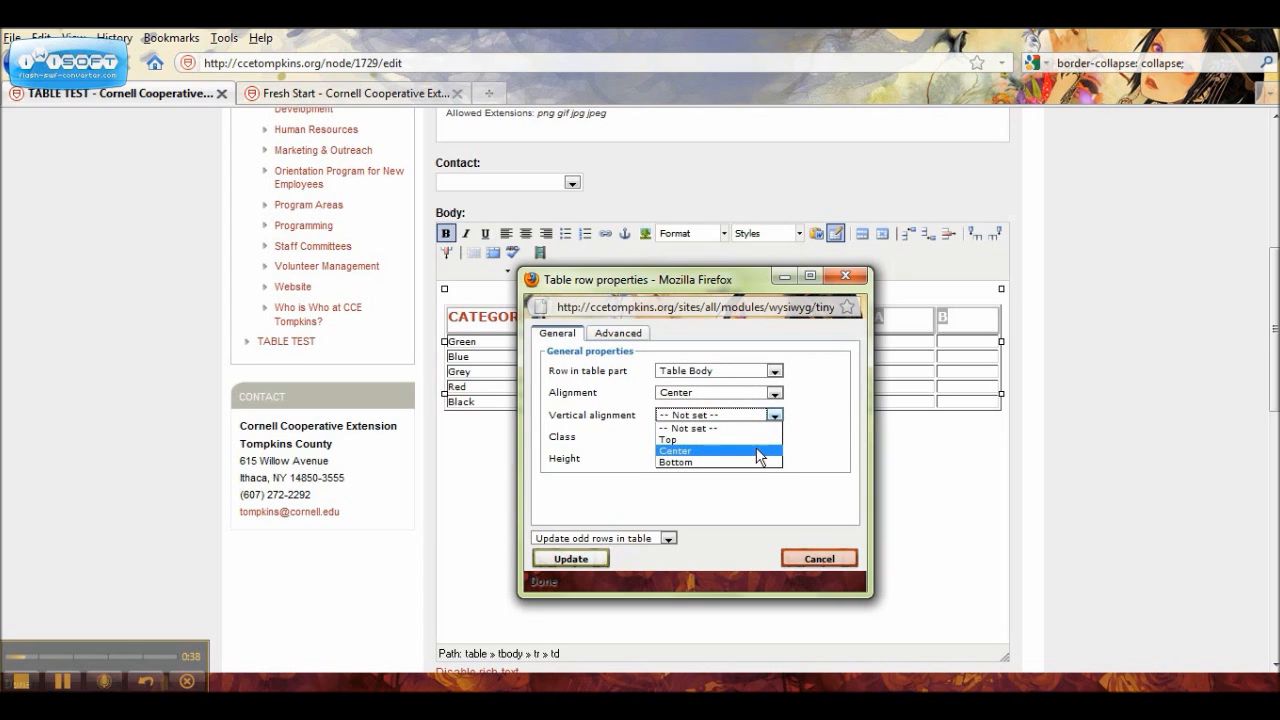
pyautogui.click(770, 450)
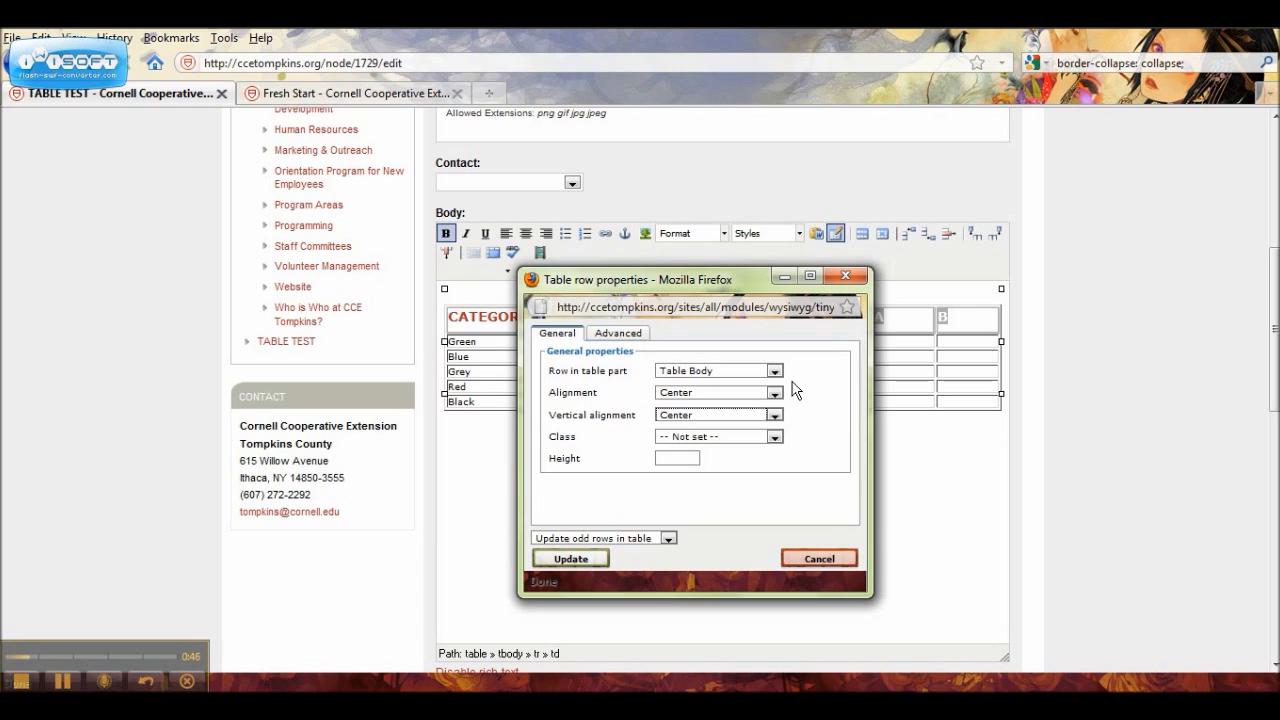
# Step: Choose the light grey #c9c4ca as the background color for the odd rows
pyautogui.click(600, 339)
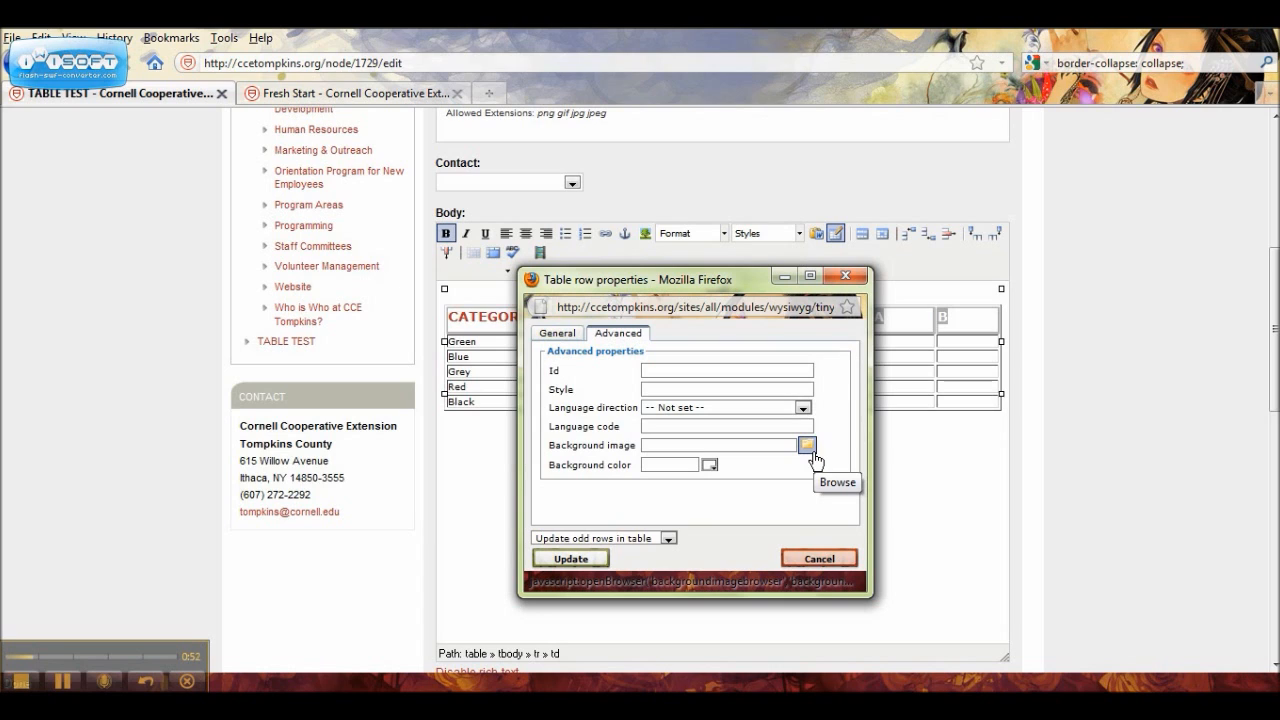
pyautogui.click(710, 467)
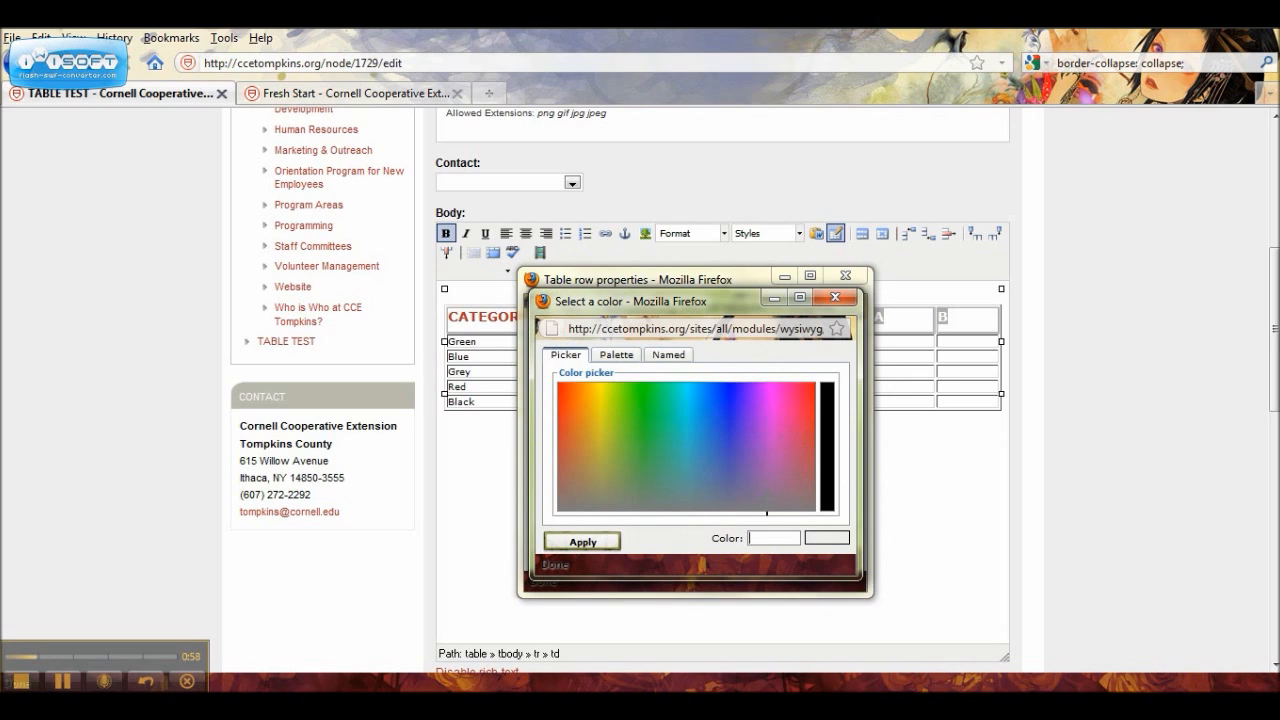
pyautogui.click(766, 510)
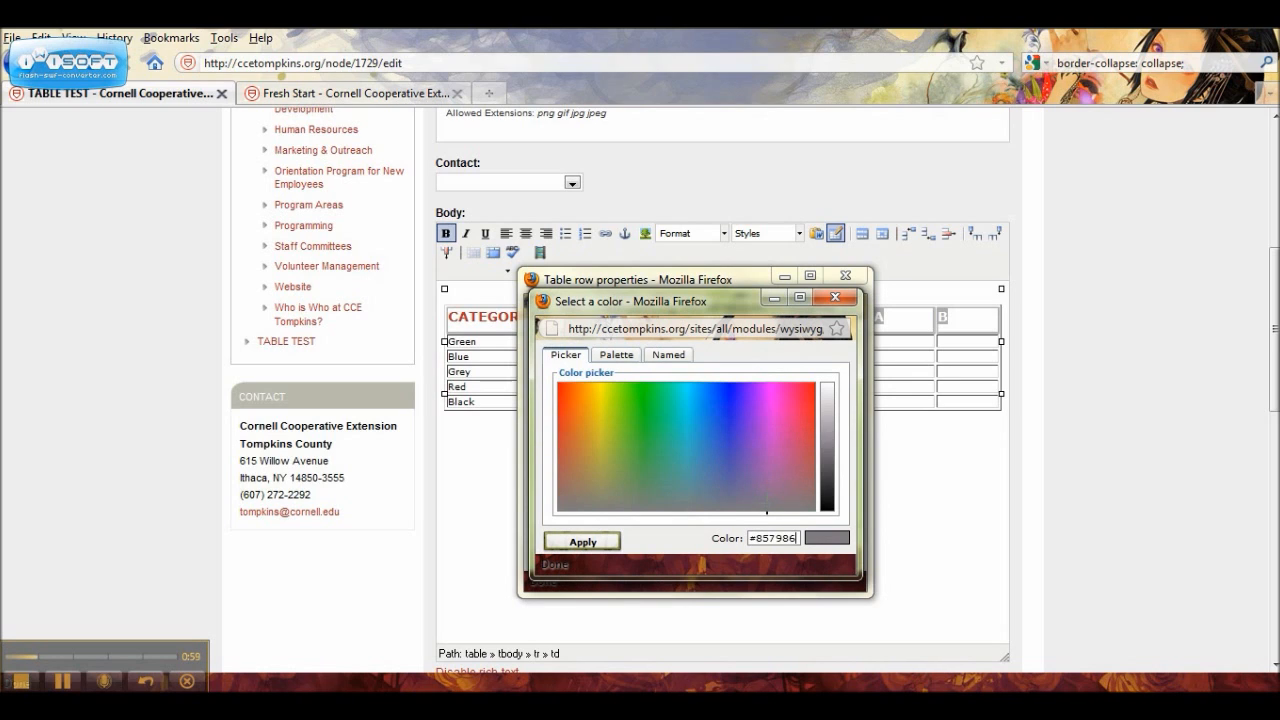
pyautogui.click(827, 409)
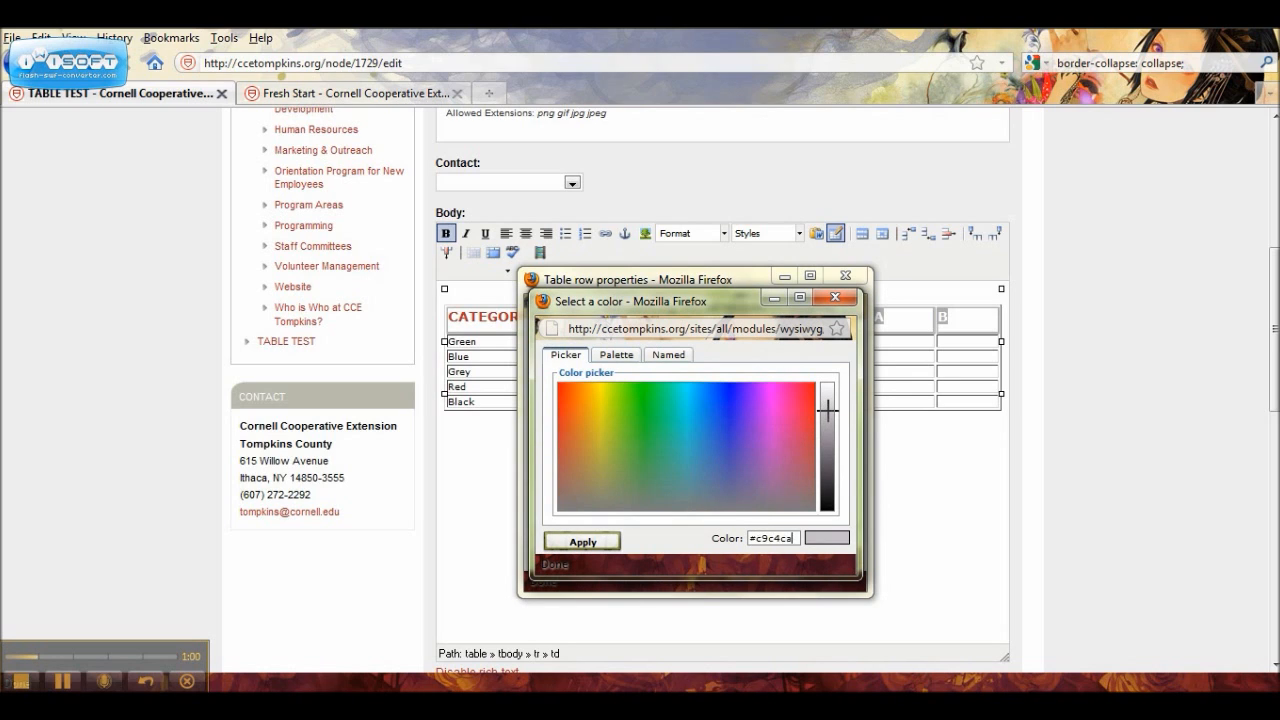
pyautogui.click(604, 547)
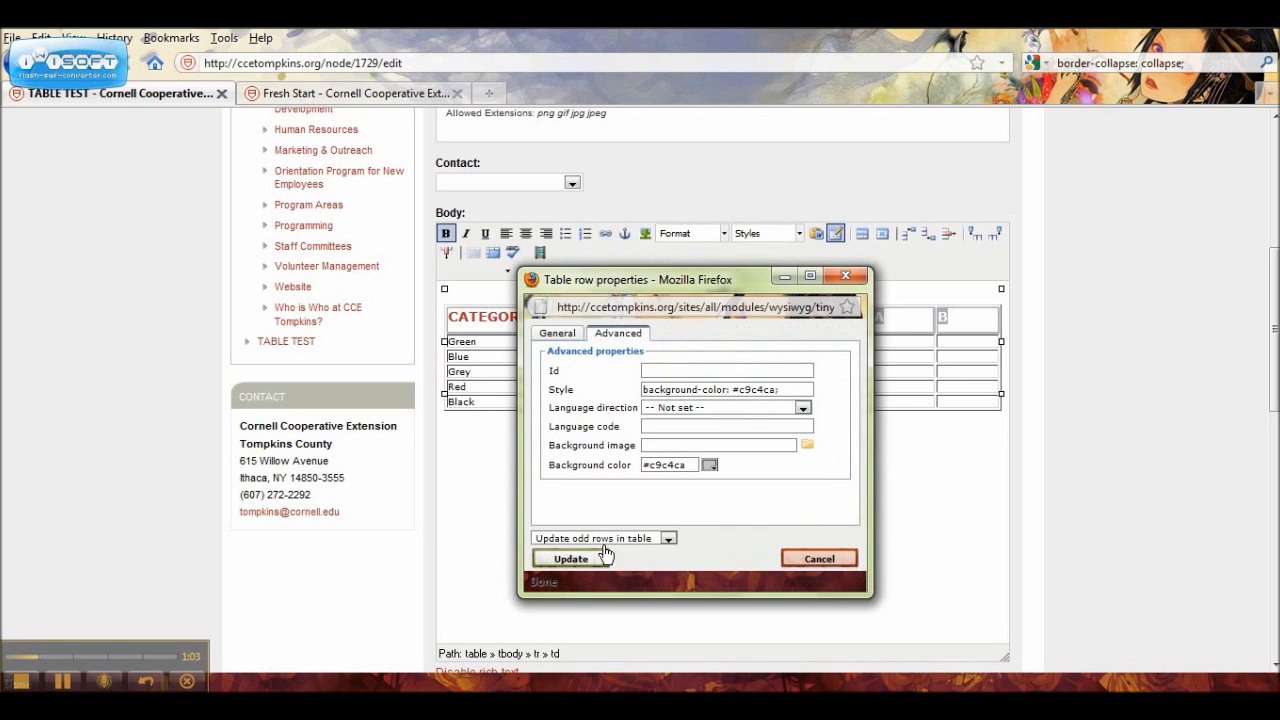
# Step: Apply the centered alignment and light grey background to the table's odd rows
pyautogui.click(582, 559)
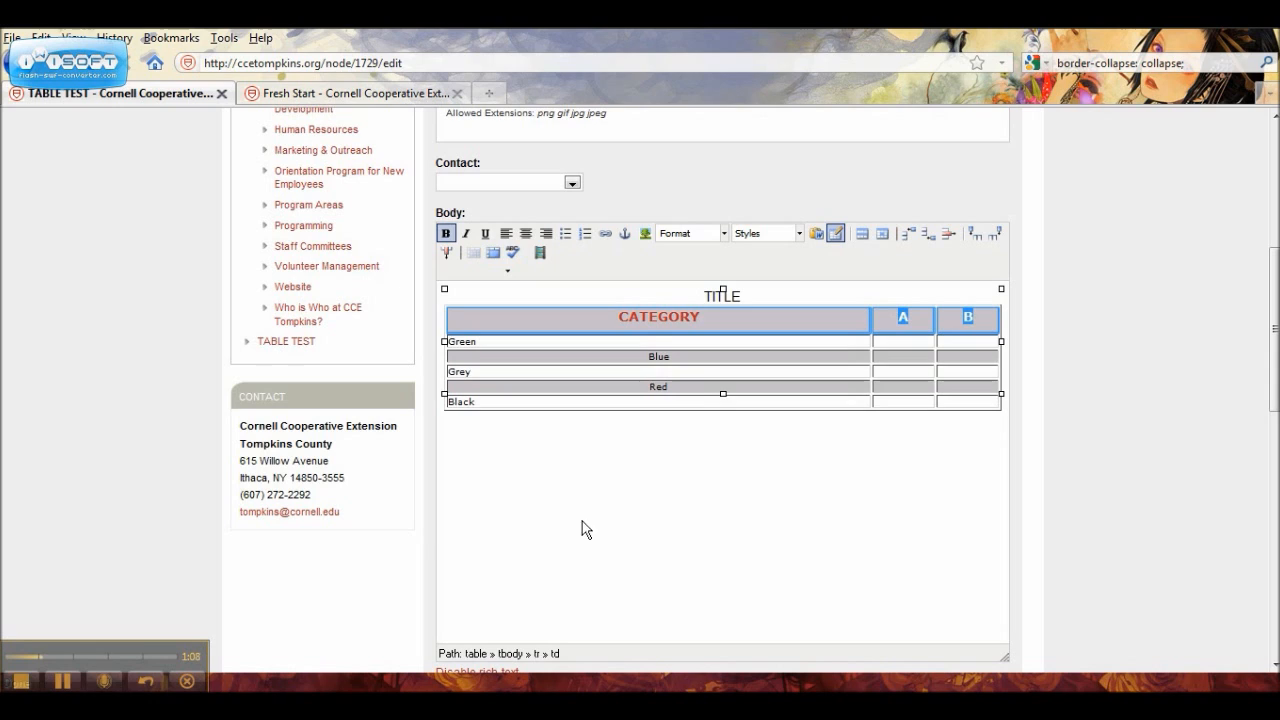
# Step: Set the alignment to Center for all cells in the table through the Green cell's properties
pyautogui.click(460, 343)
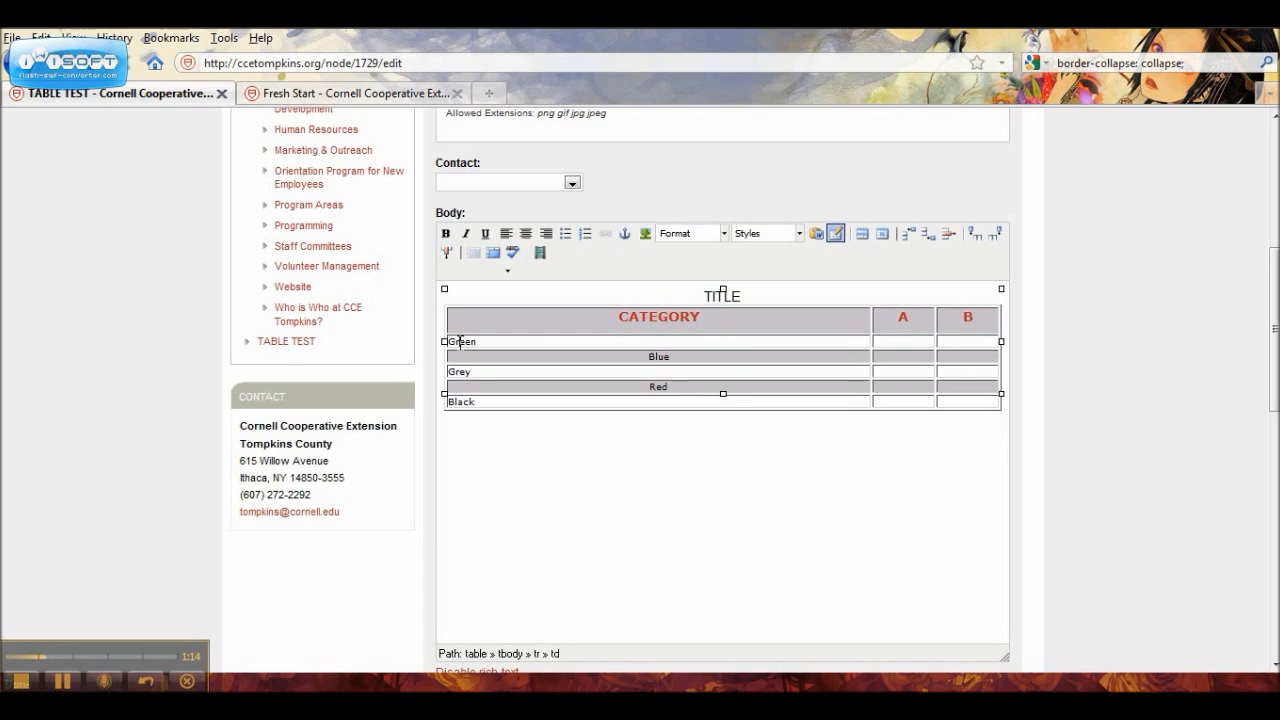
pyautogui.click(882, 234)
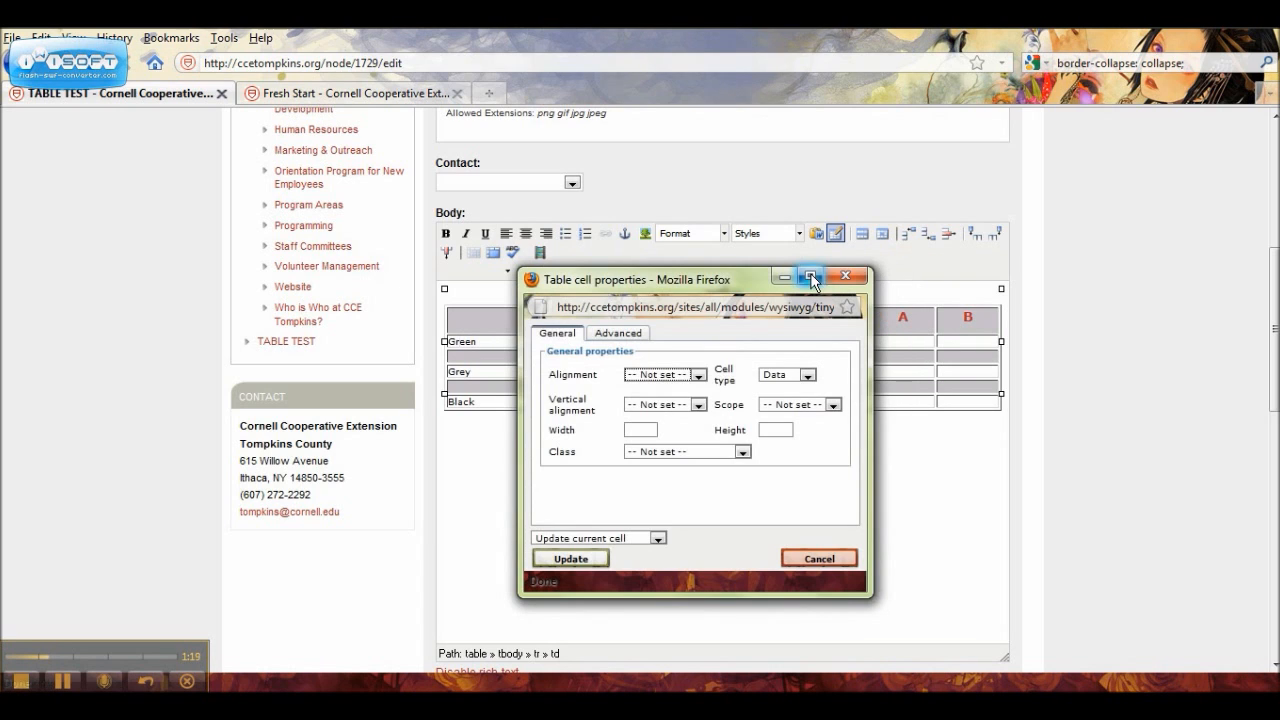
pyautogui.click(698, 376)
pyautogui.click(680, 400)
pyautogui.click(660, 540)
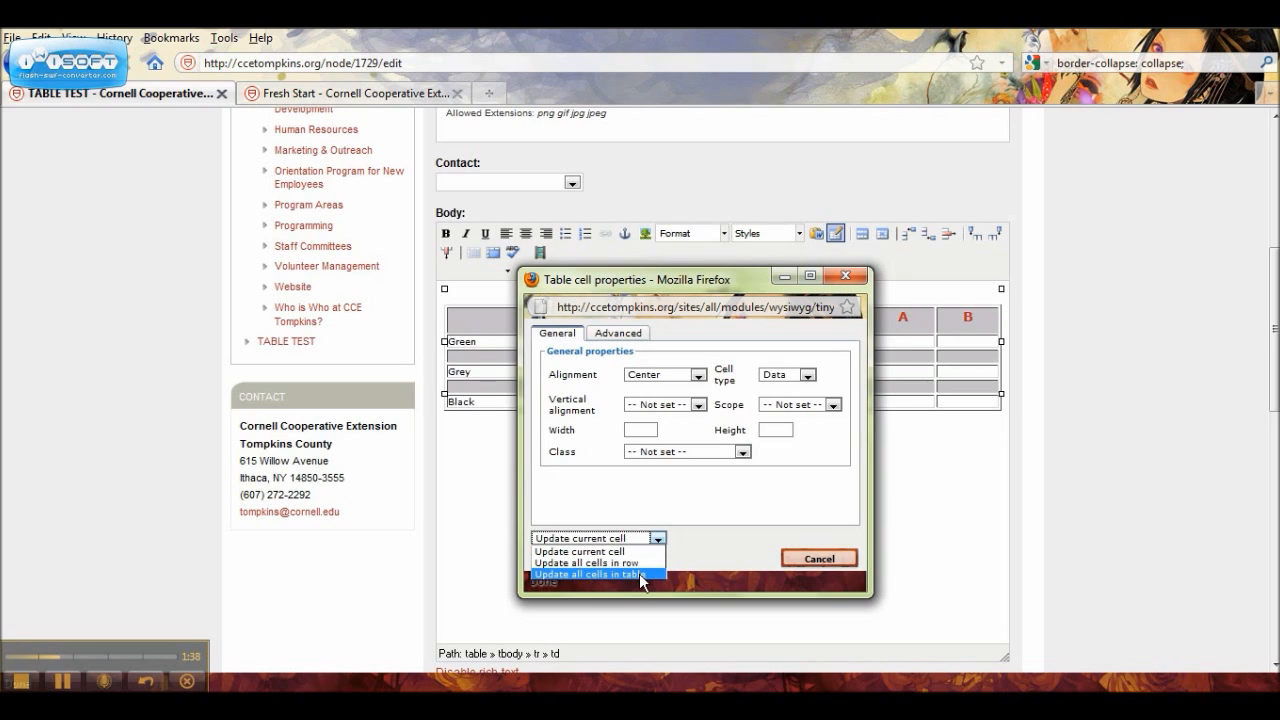
pyautogui.click(639, 573)
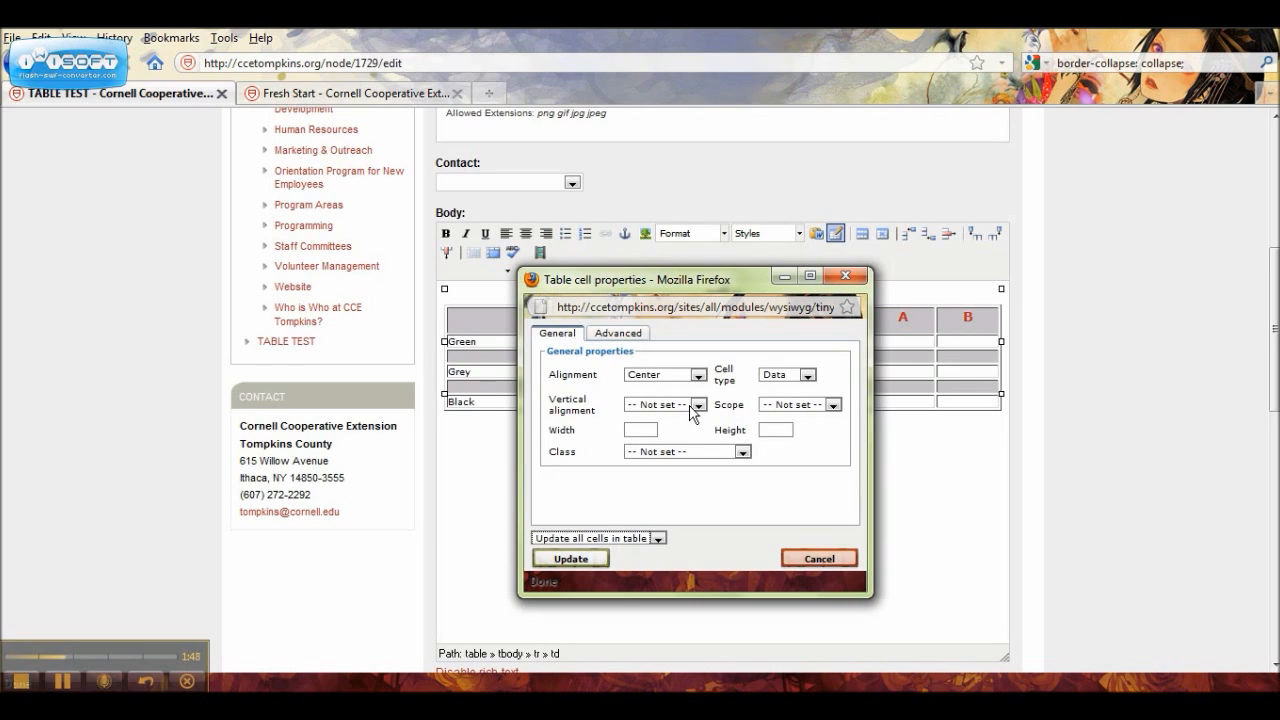
pyautogui.click(808, 377)
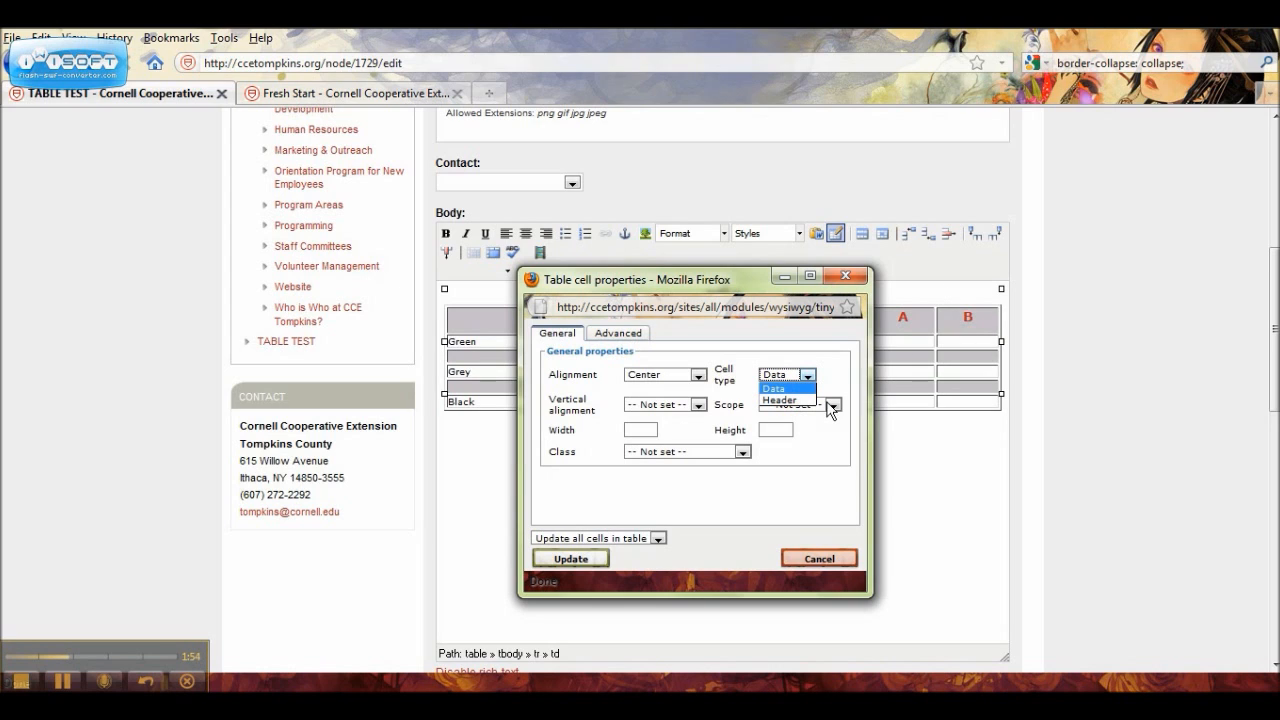
pyautogui.click(758, 348)
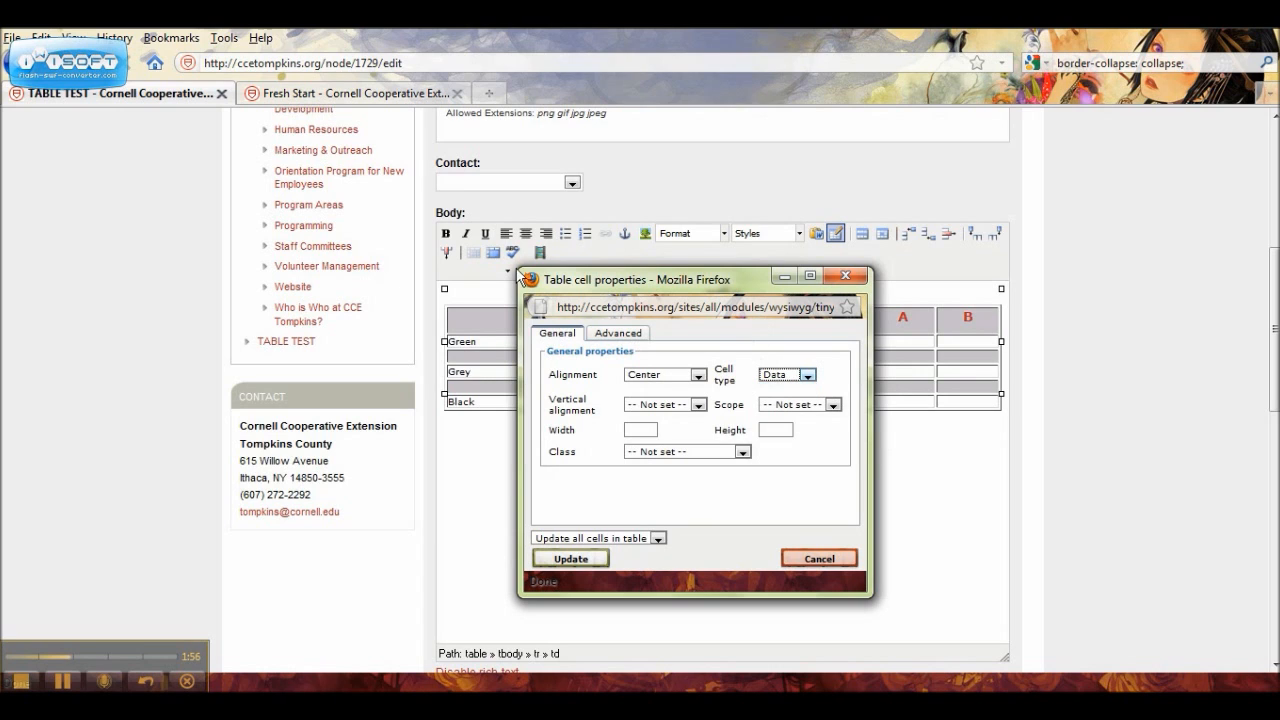
pyautogui.click(617, 334)
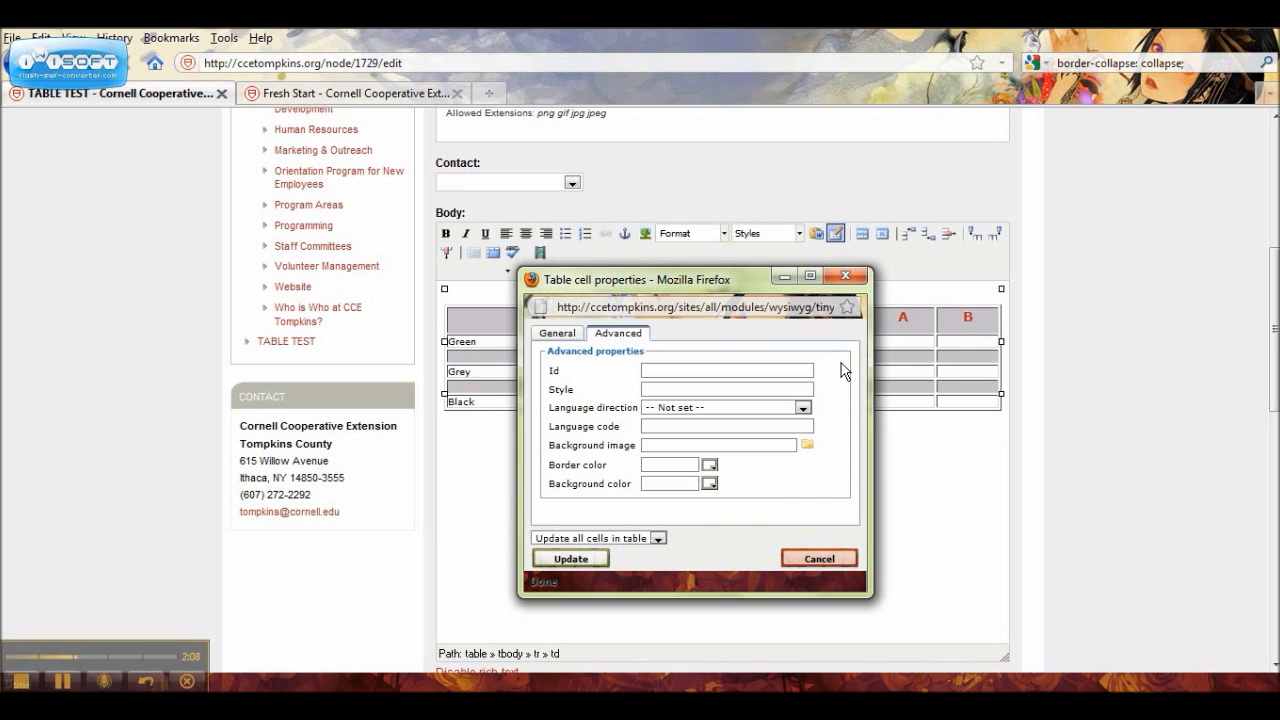
pyautogui.click(803, 409)
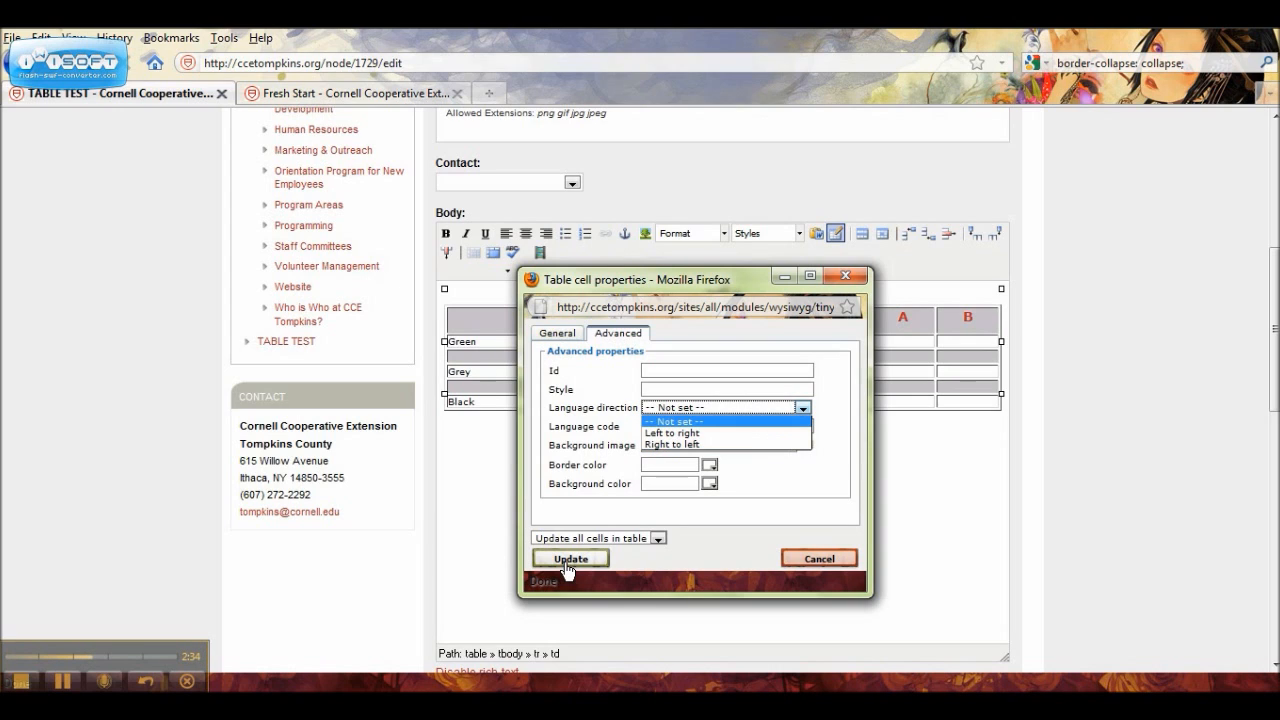
pyautogui.click(638, 560)
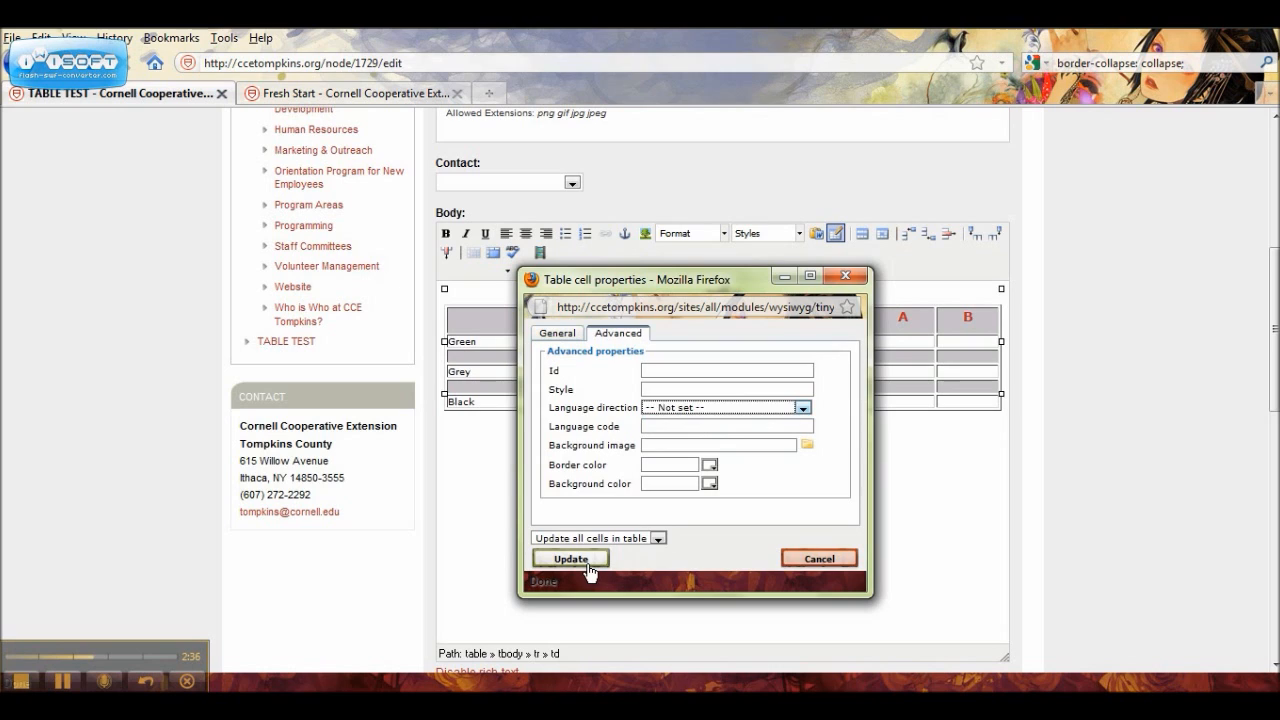
pyautogui.click(588, 564)
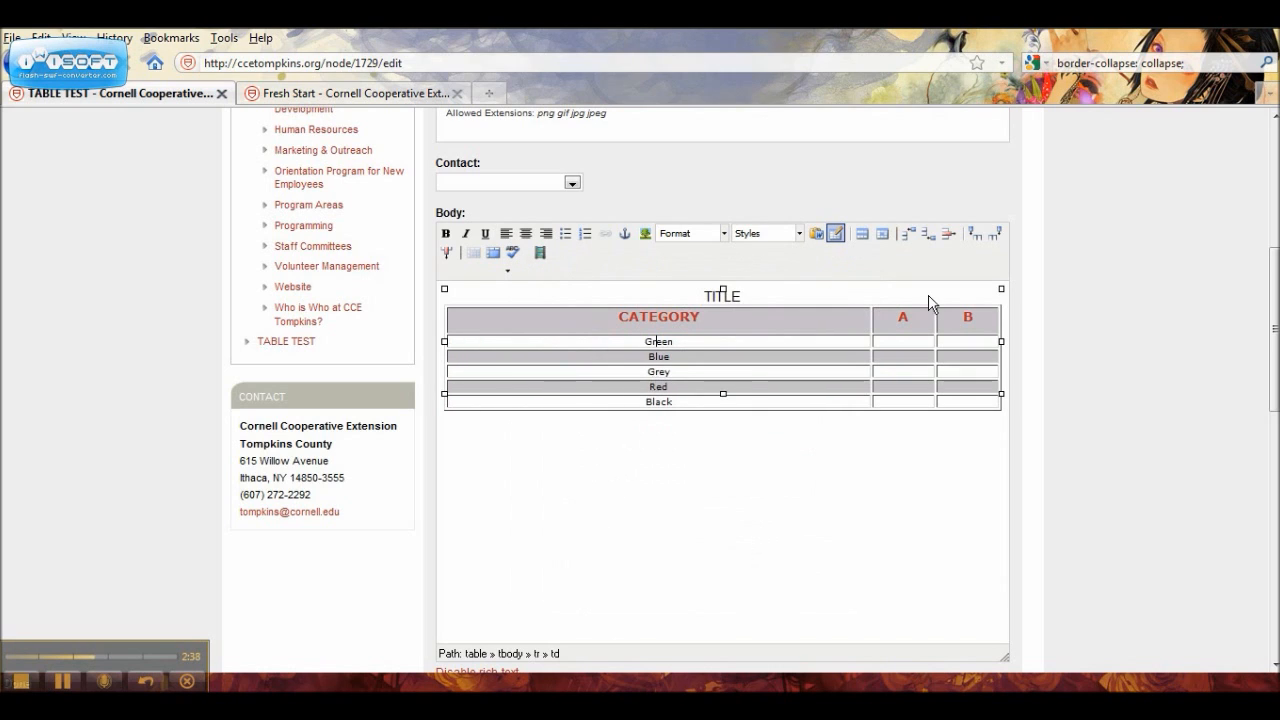
# Step: Insert and delete a blank row above Green, and insert and delete a blank column before Category
pyautogui.click(910, 236)
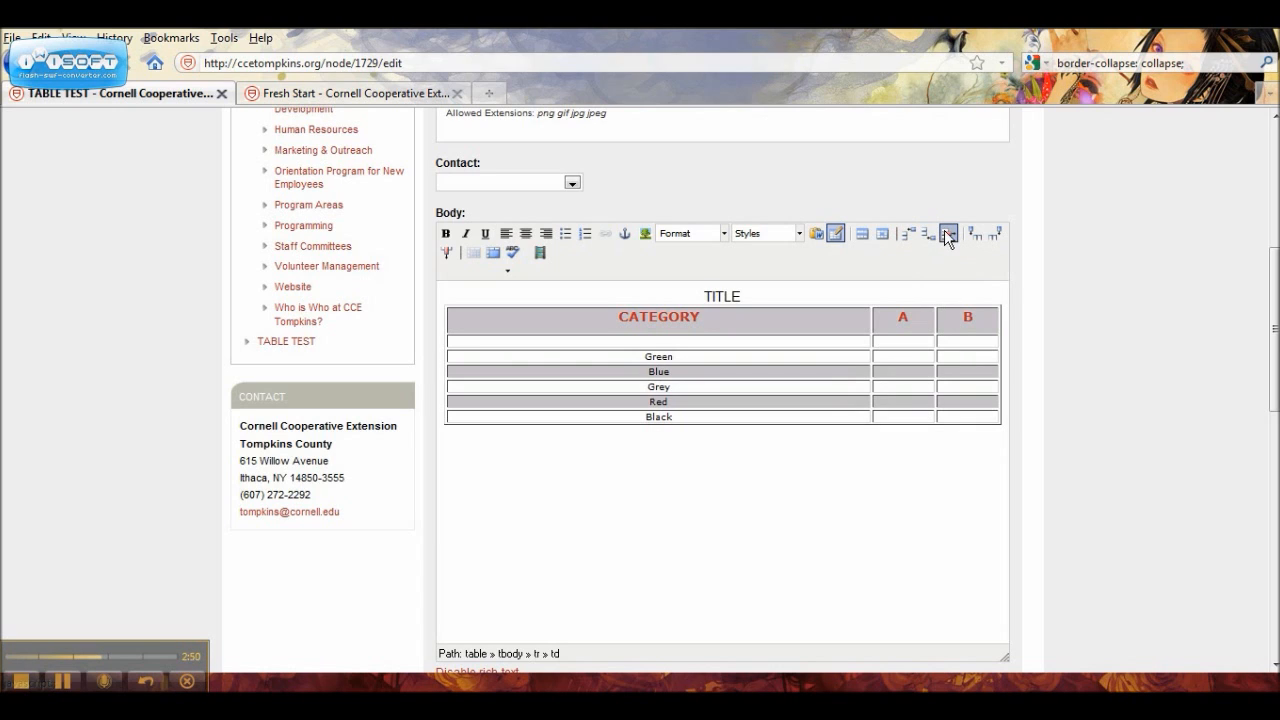
pyautogui.click(948, 235)
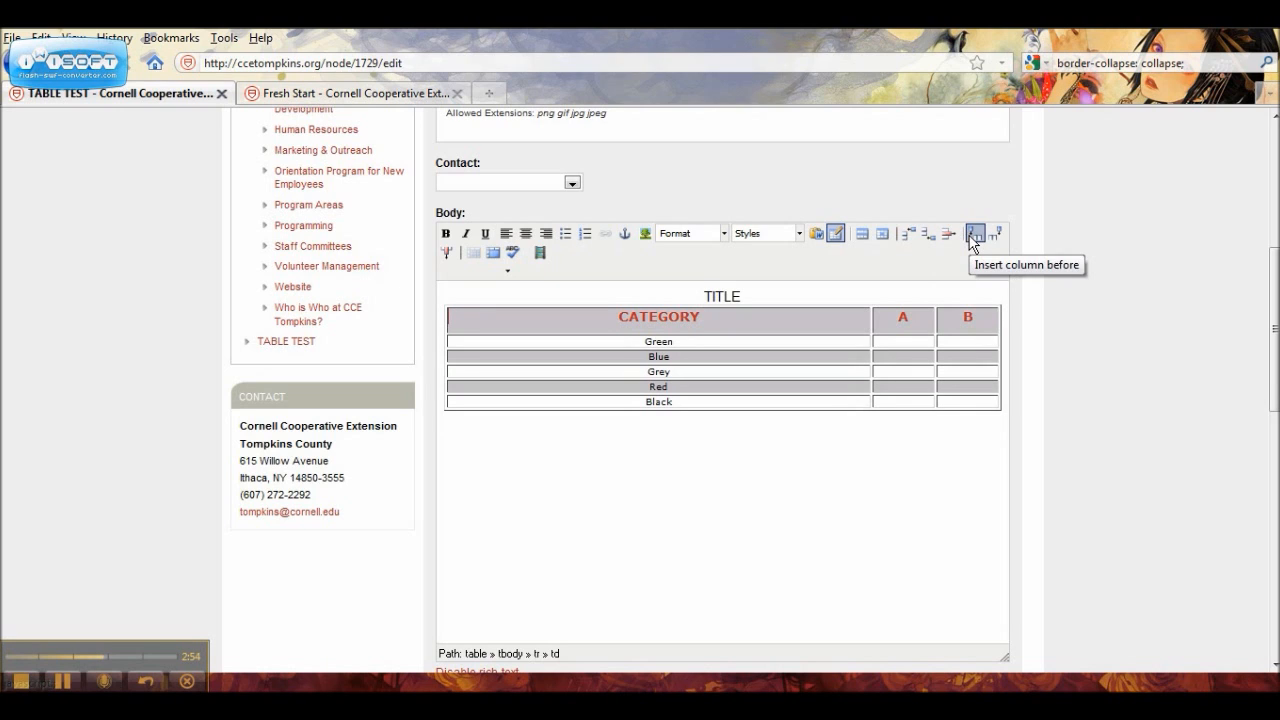
pyautogui.click(973, 236)
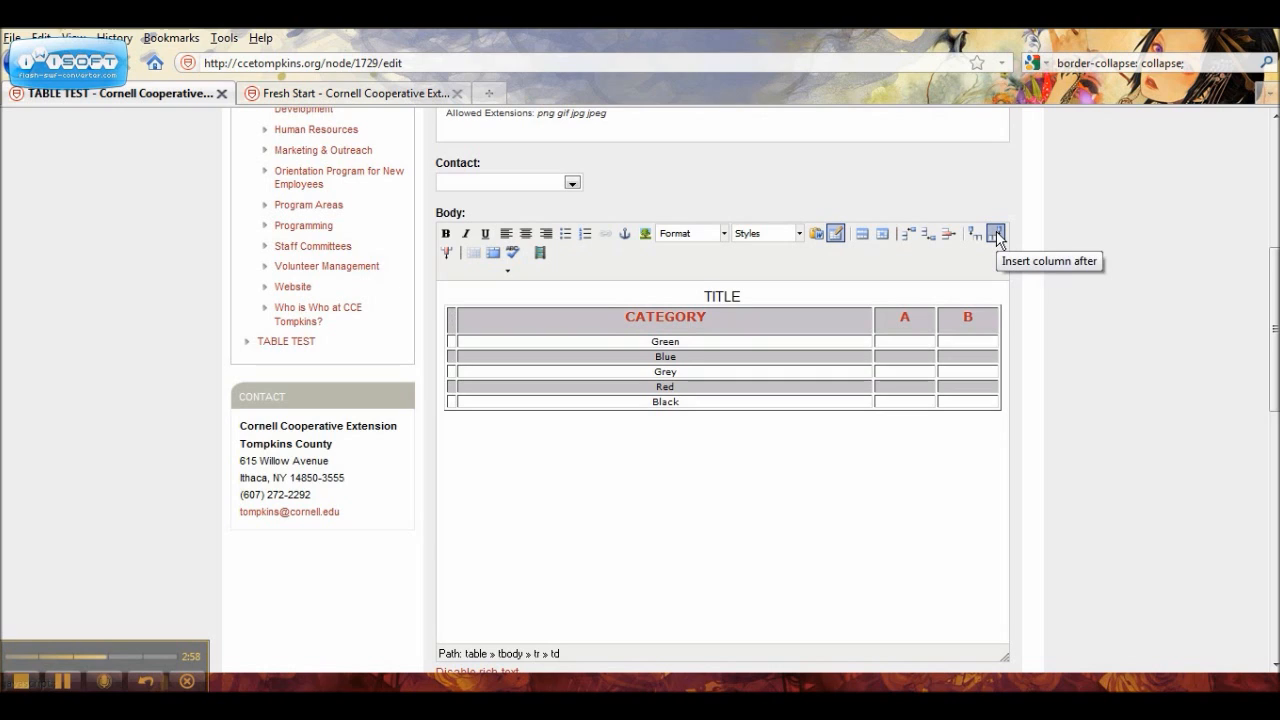
pyautogui.click(446, 252)
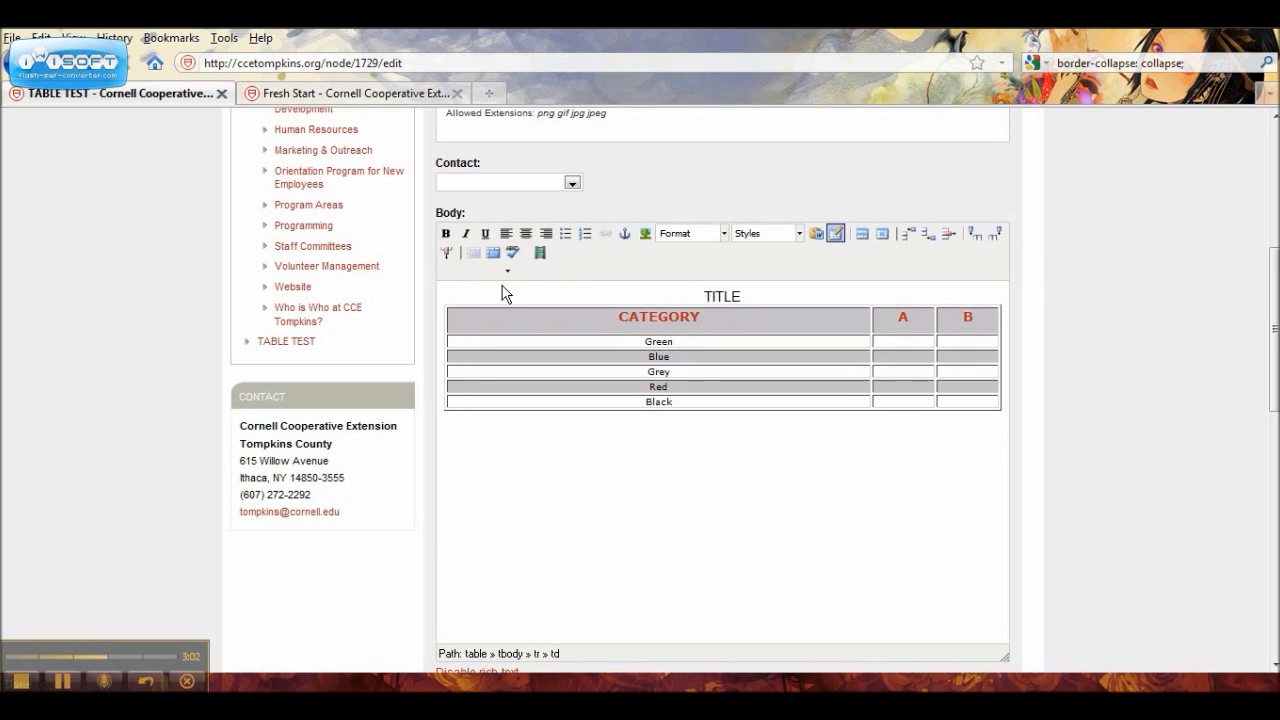
# Step: Merge the Green row's cells under A and B across 2 columns, and split them again
pyautogui.click(903, 343)
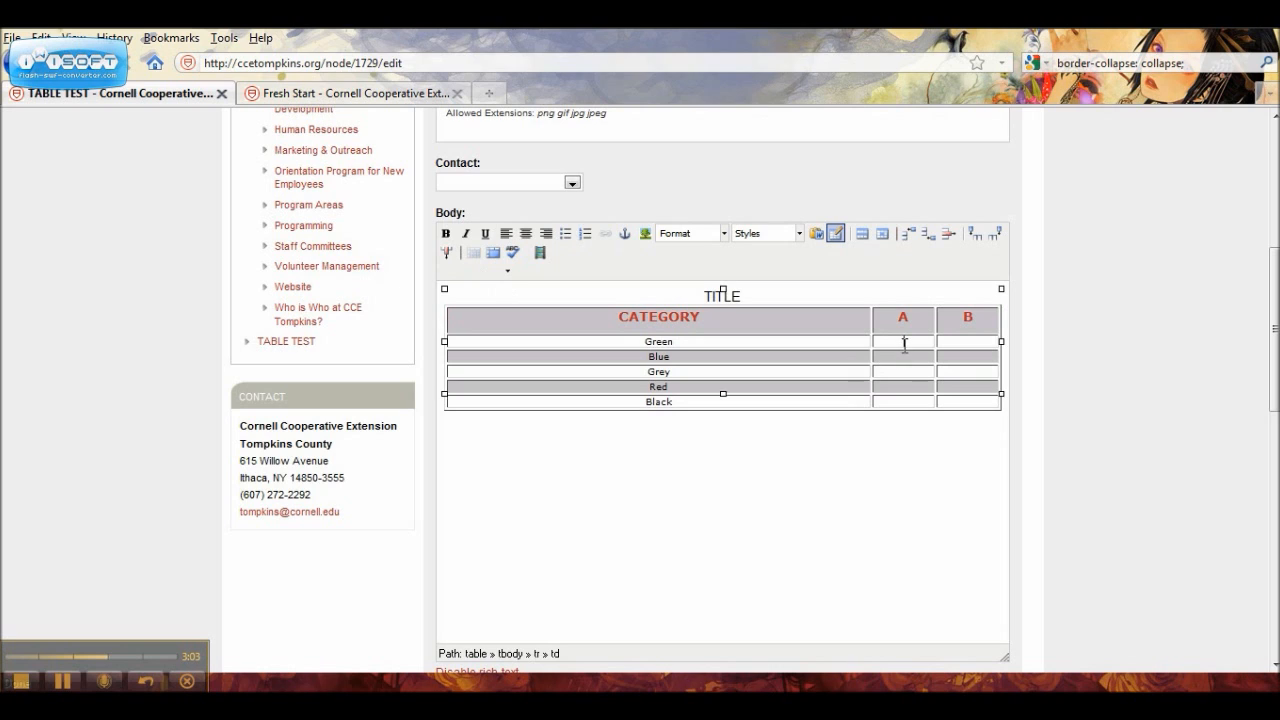
pyautogui.click(494, 252)
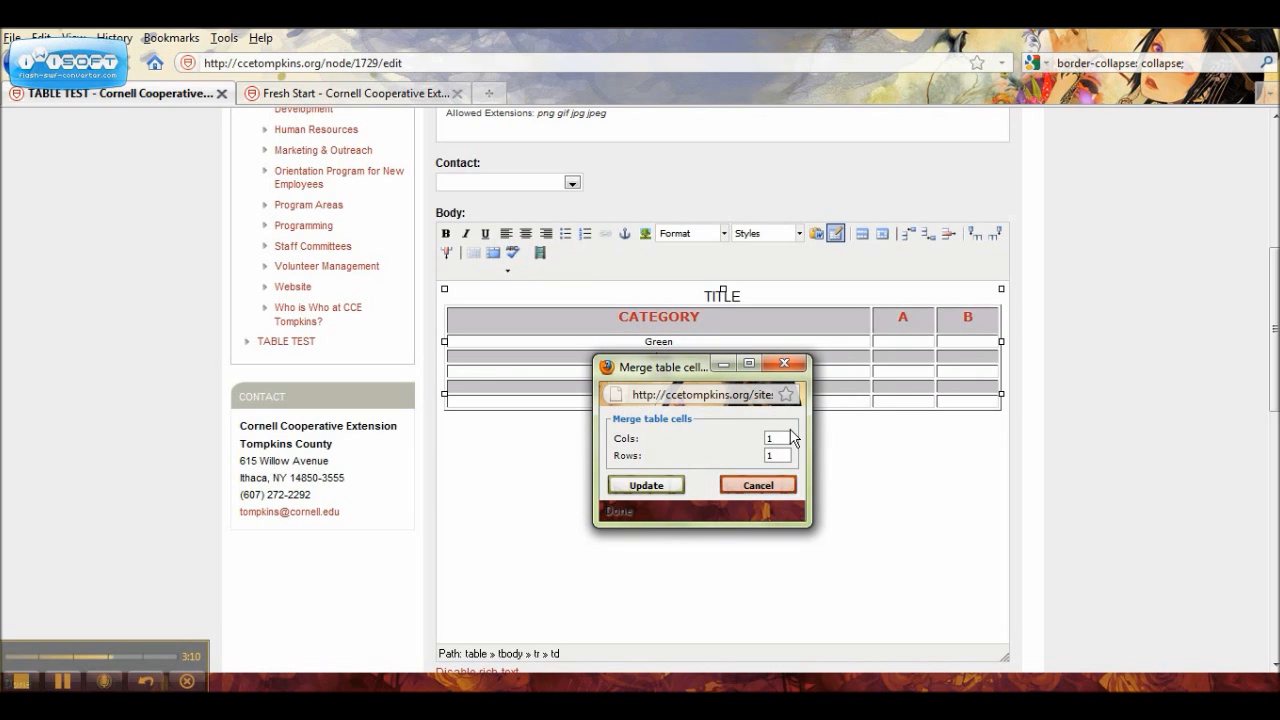
pyautogui.press('BackSpace')
pyautogui.write('2')
pyautogui.click(646, 489)
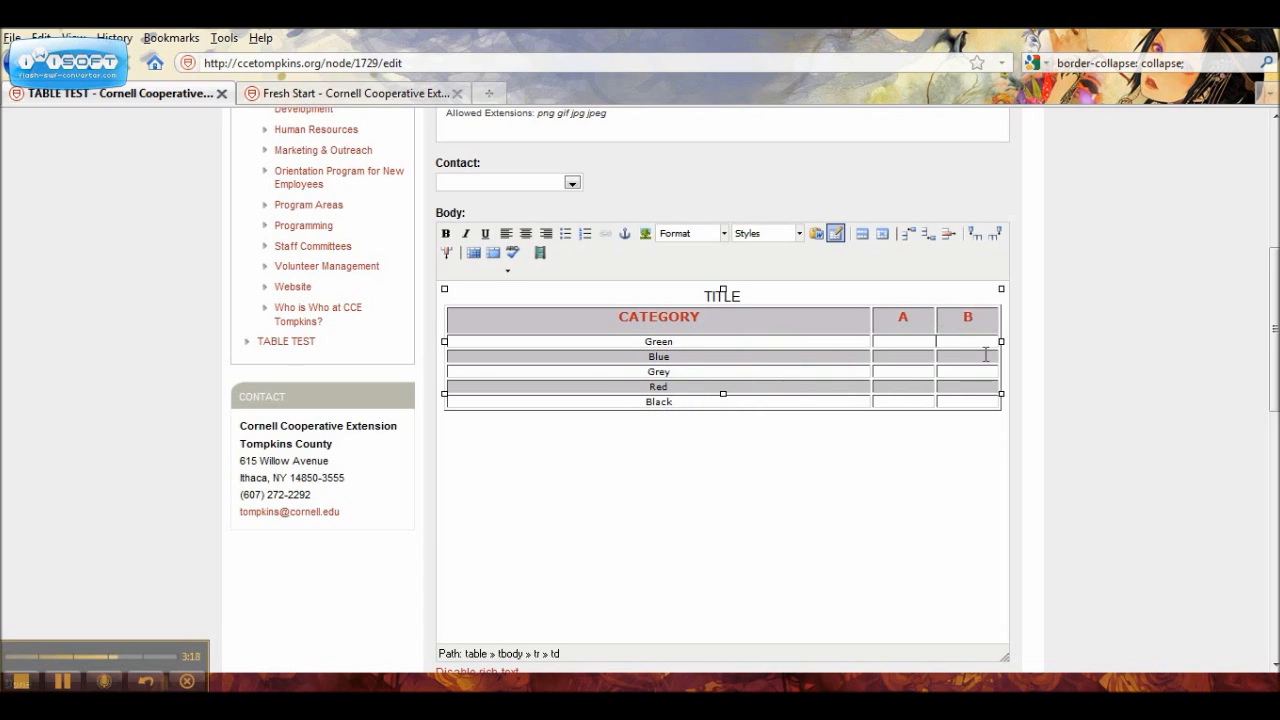
pyautogui.click(474, 254)
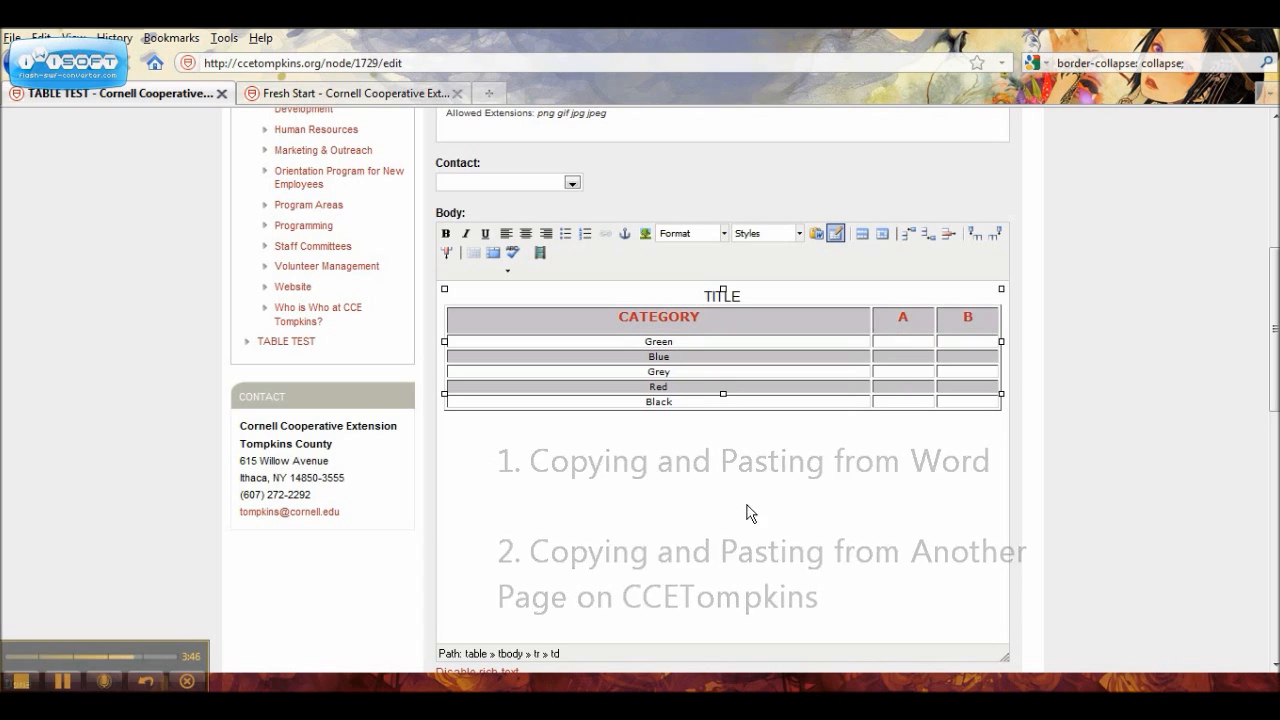
# Step: Place the insertion point below the table, and copy the Class A to Class D table from the Word document
pyautogui.click(469, 440)
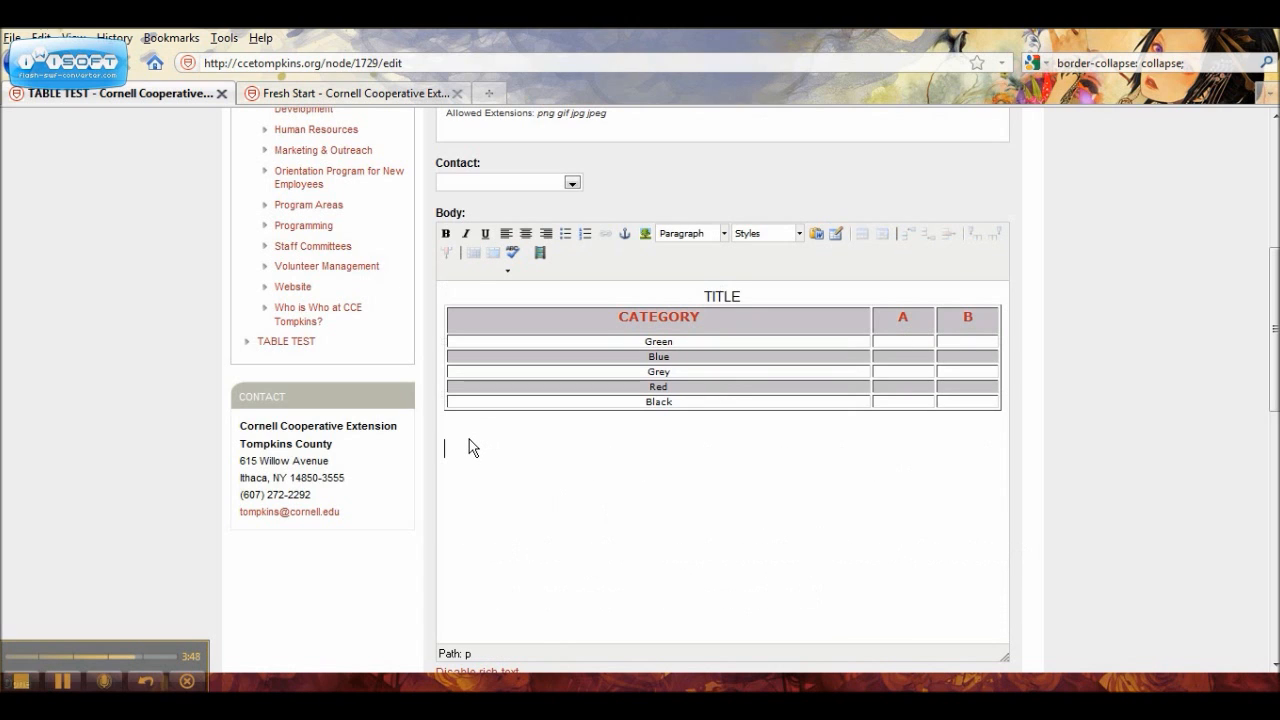
pyautogui.click(374, 703)
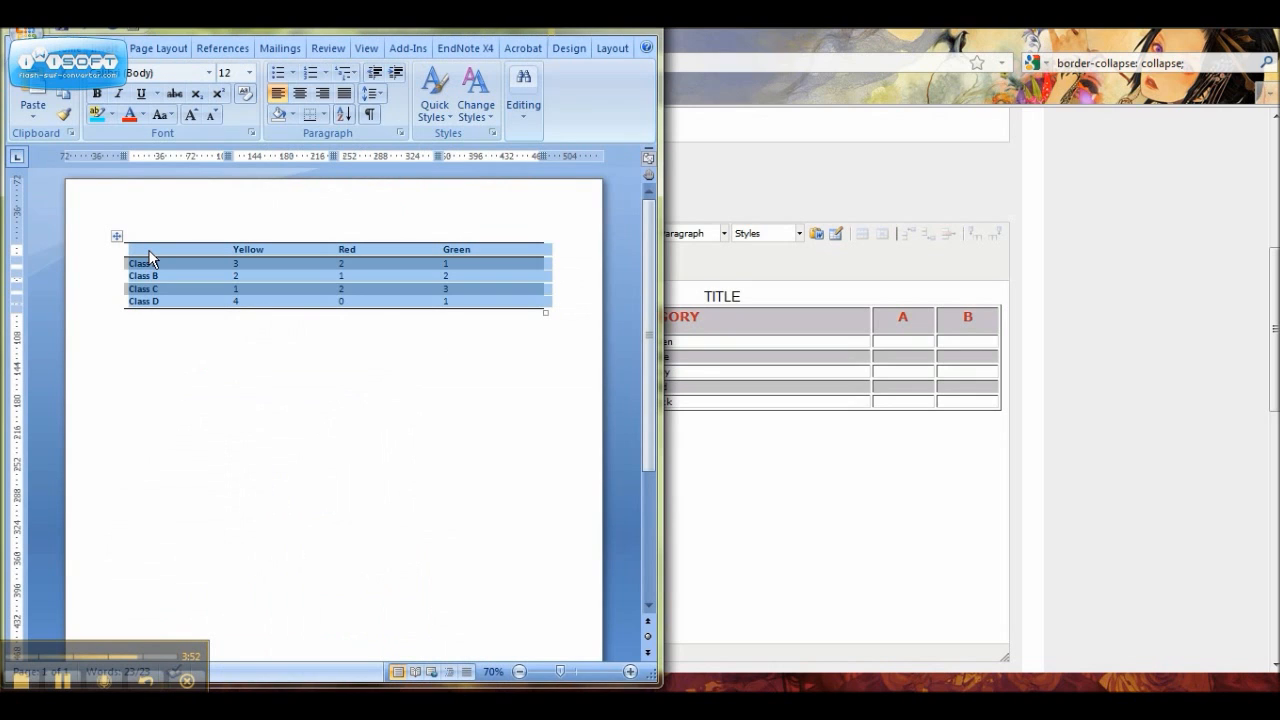
pyautogui.rightClick(150, 260)
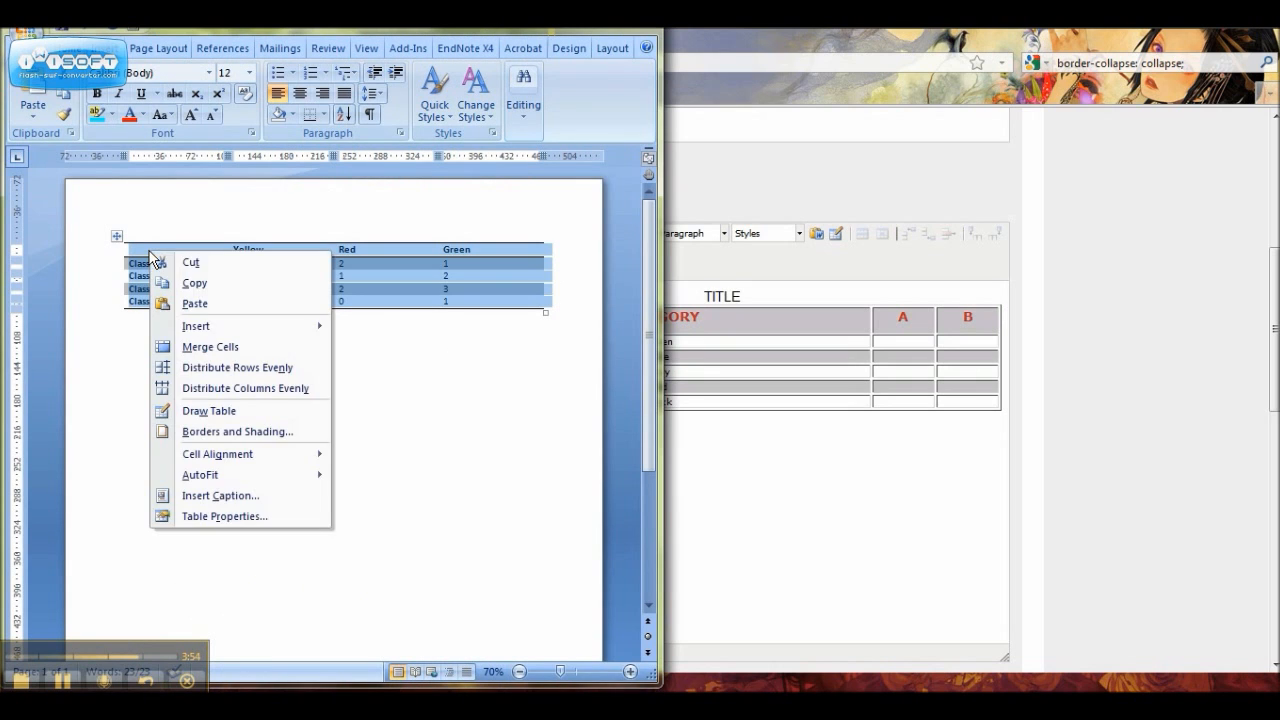
pyautogui.click(202, 287)
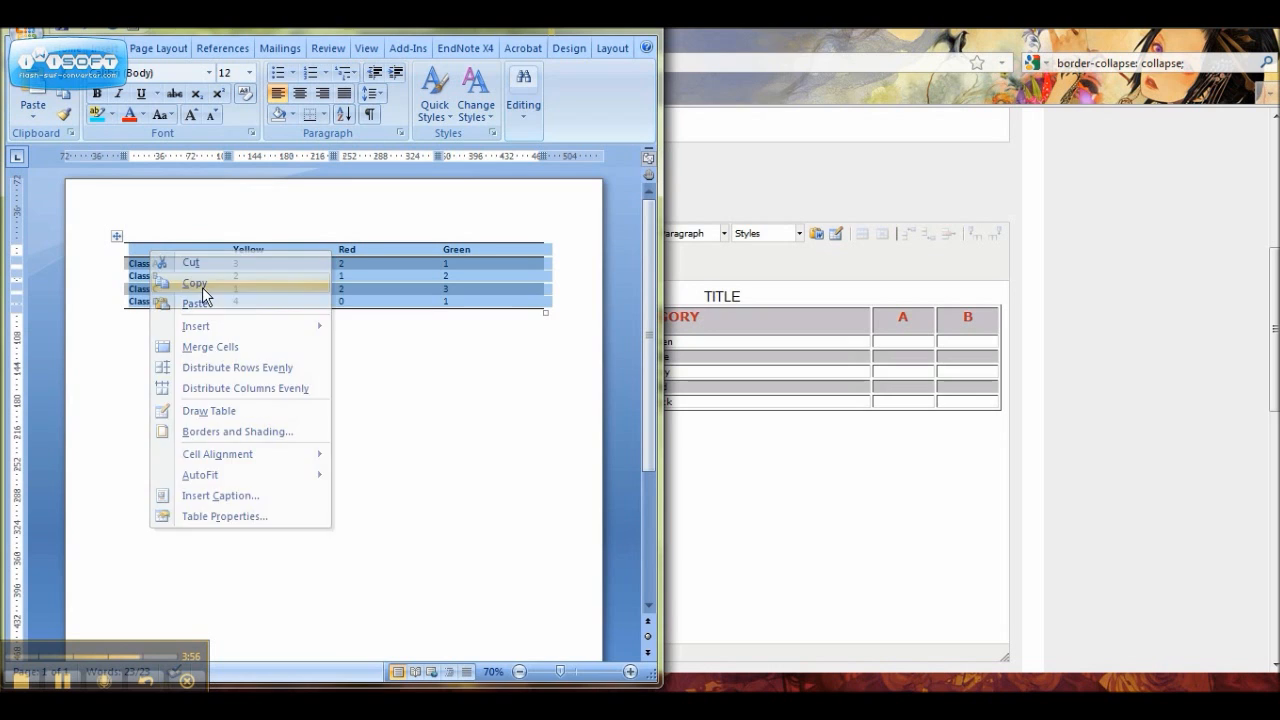
# Step: Switch back to Firefox and insert the copied table below the first one using Paste from Word
pyautogui.click(866, 494)
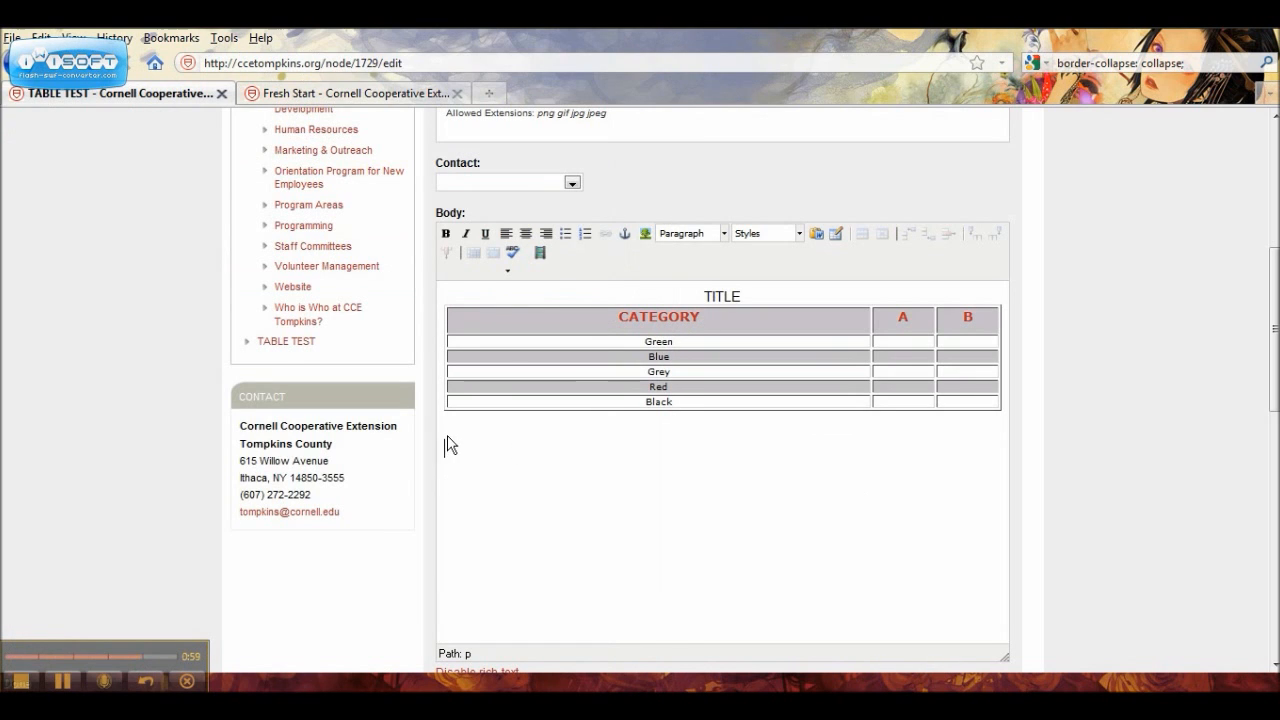
pyautogui.click(820, 236)
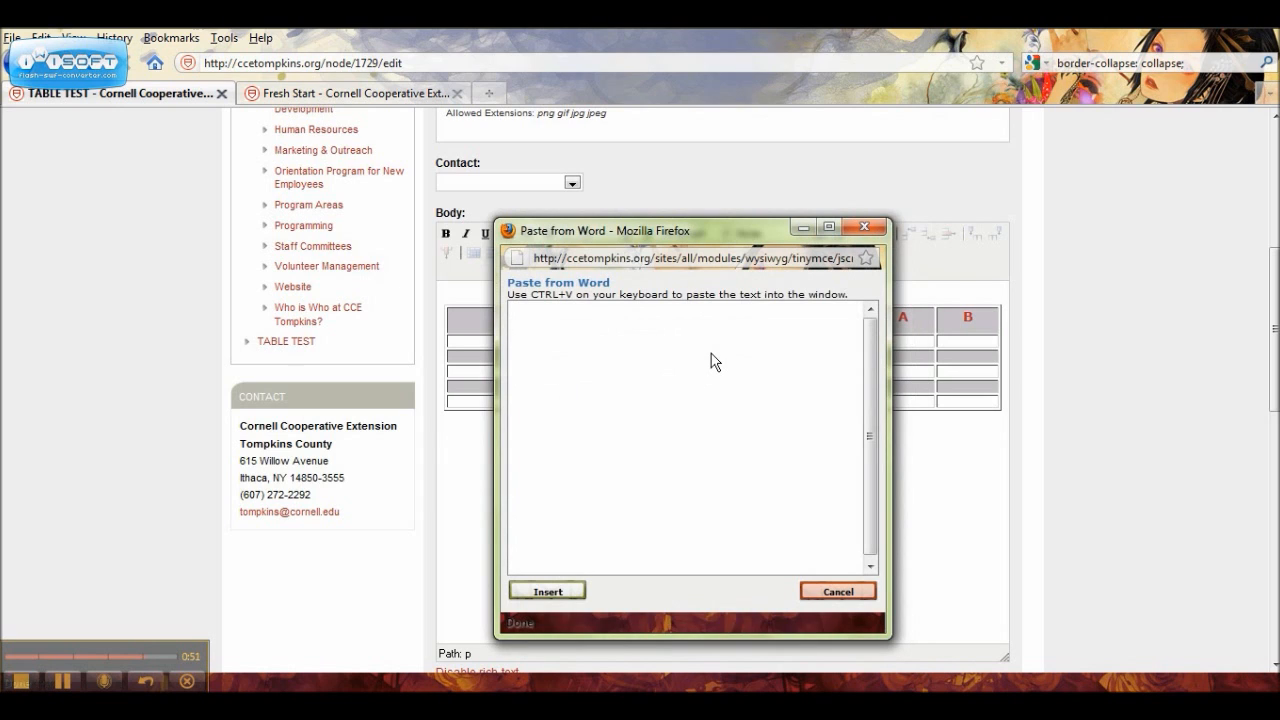
pyautogui.hotkey('ctrl', 'v')
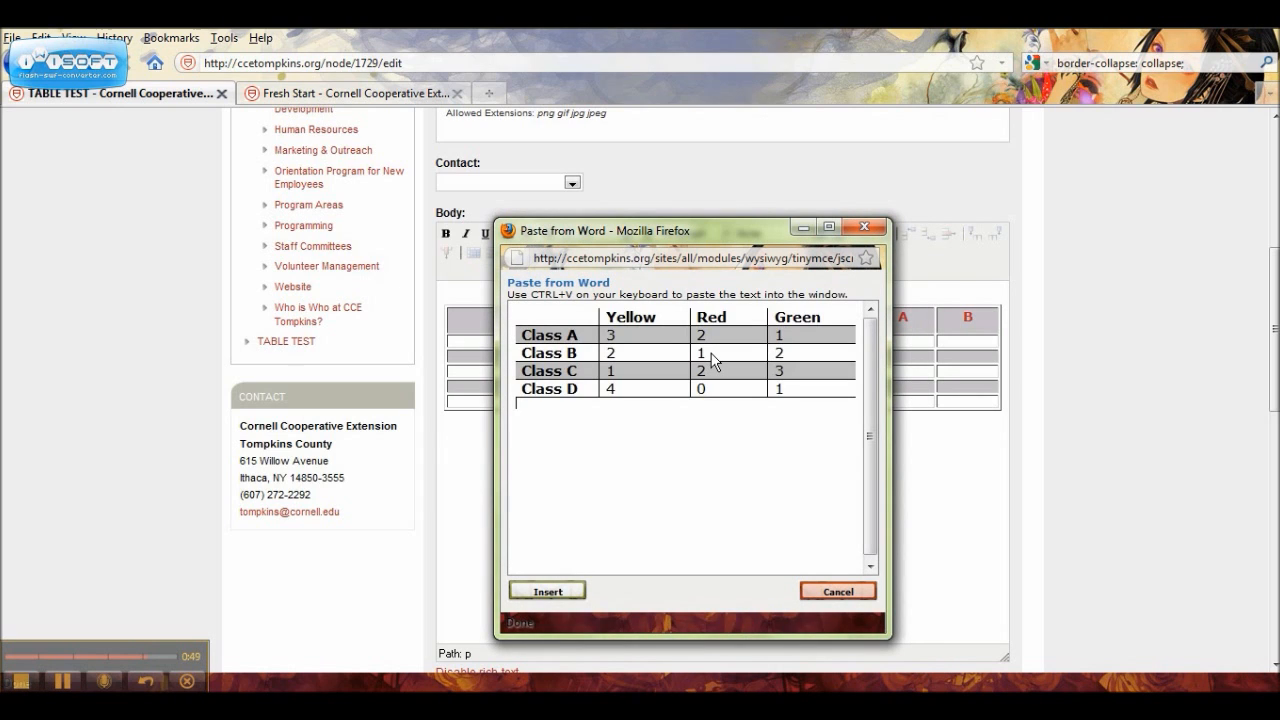
pyautogui.click(568, 592)
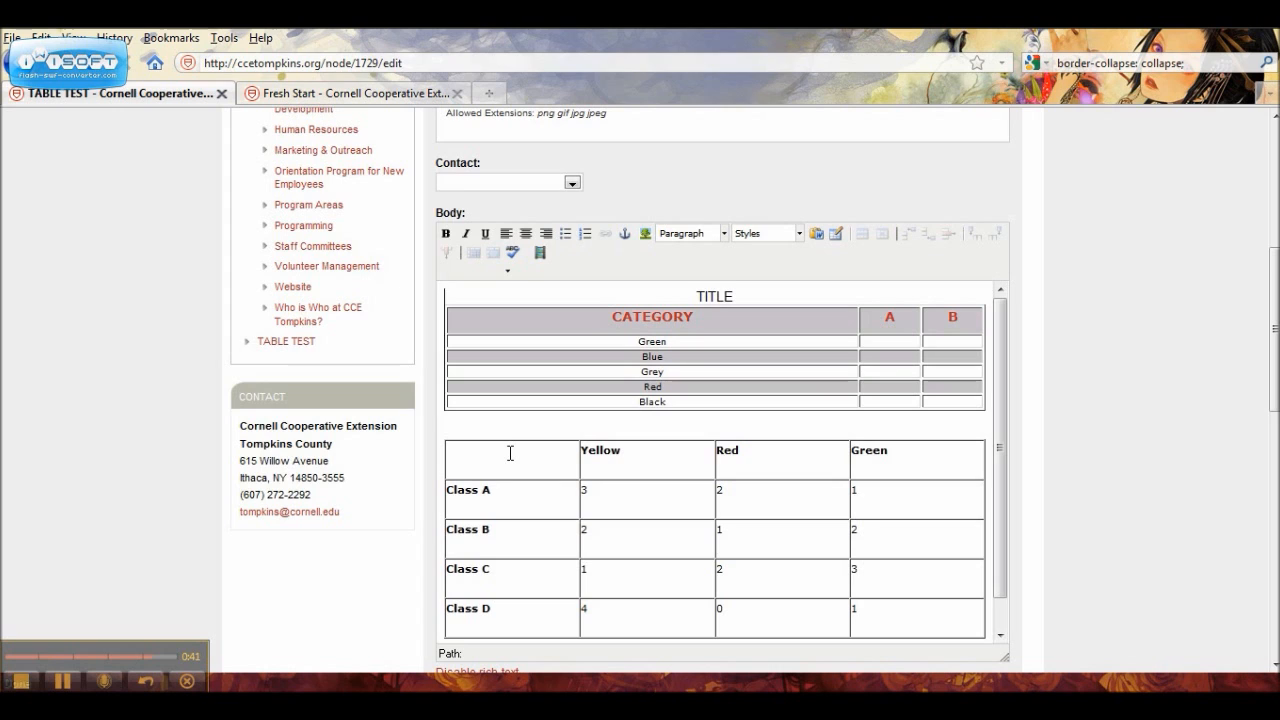
# Step: Apply the Preformatted format to the empty first cell of the pasted table
pyautogui.moveTo(369, 665)
pyautogui.click(531, 449)
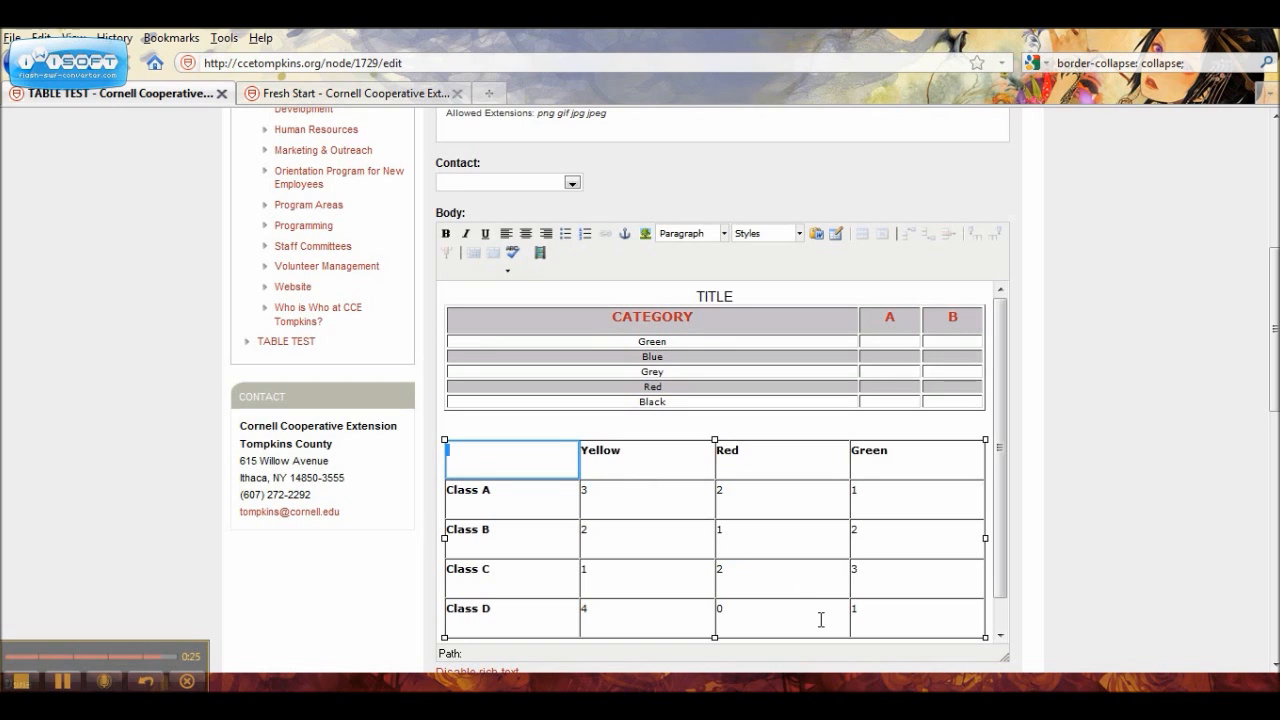
pyautogui.keyDown('shift'); pyautogui.click(860, 620); pyautogui.keyUp('shift')
pyautogui.click(859, 617)
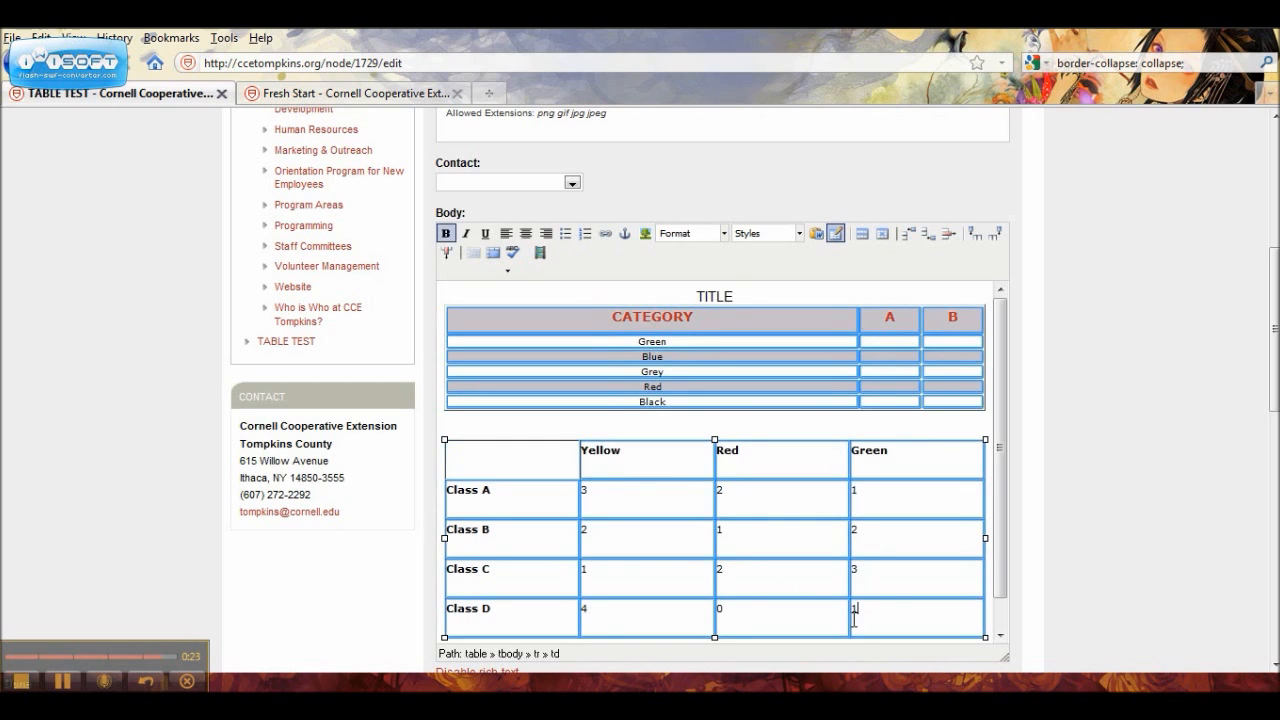
pyautogui.click(481, 458)
pyautogui.hotkey('ctrl', 'b')
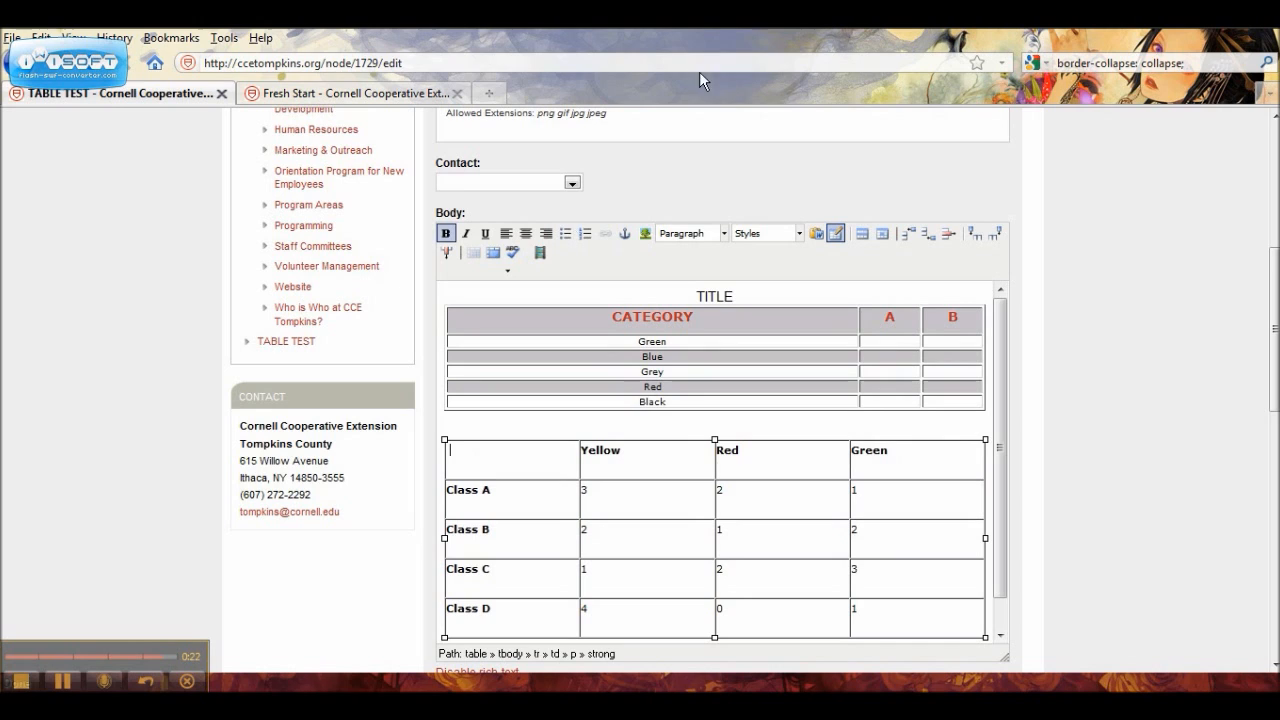
pyautogui.click(724, 235)
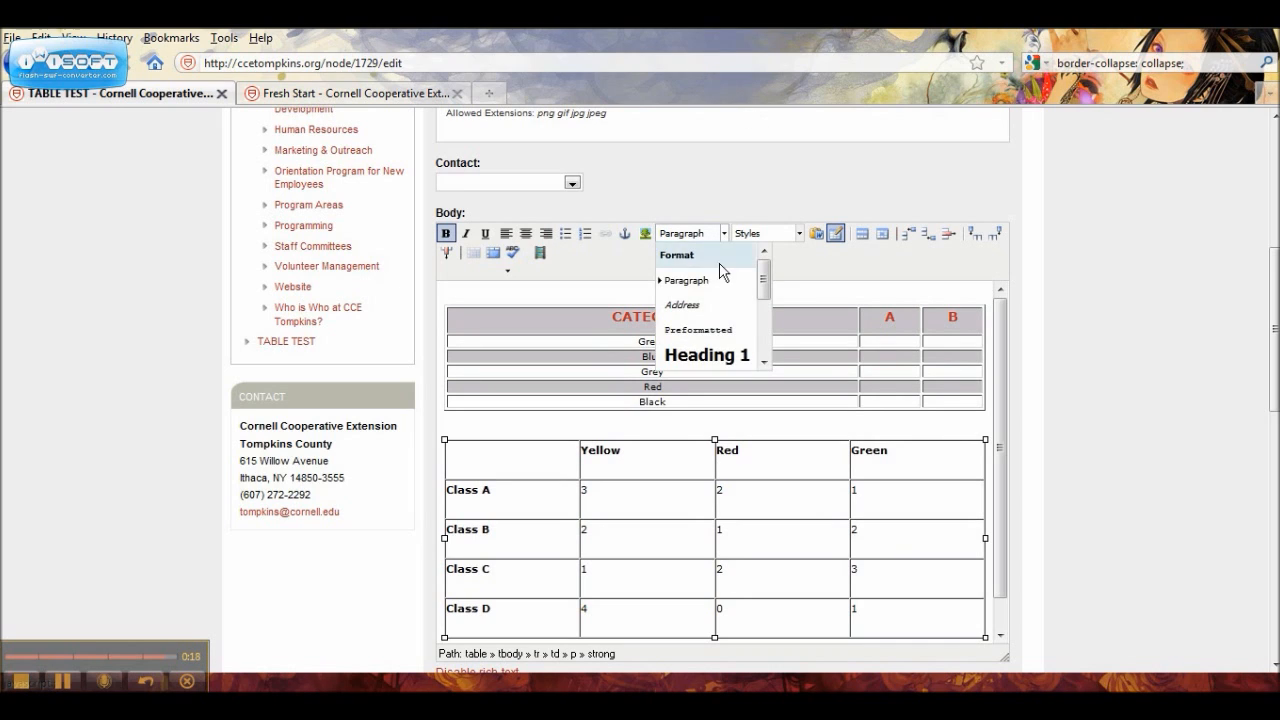
pyautogui.click(698, 335)
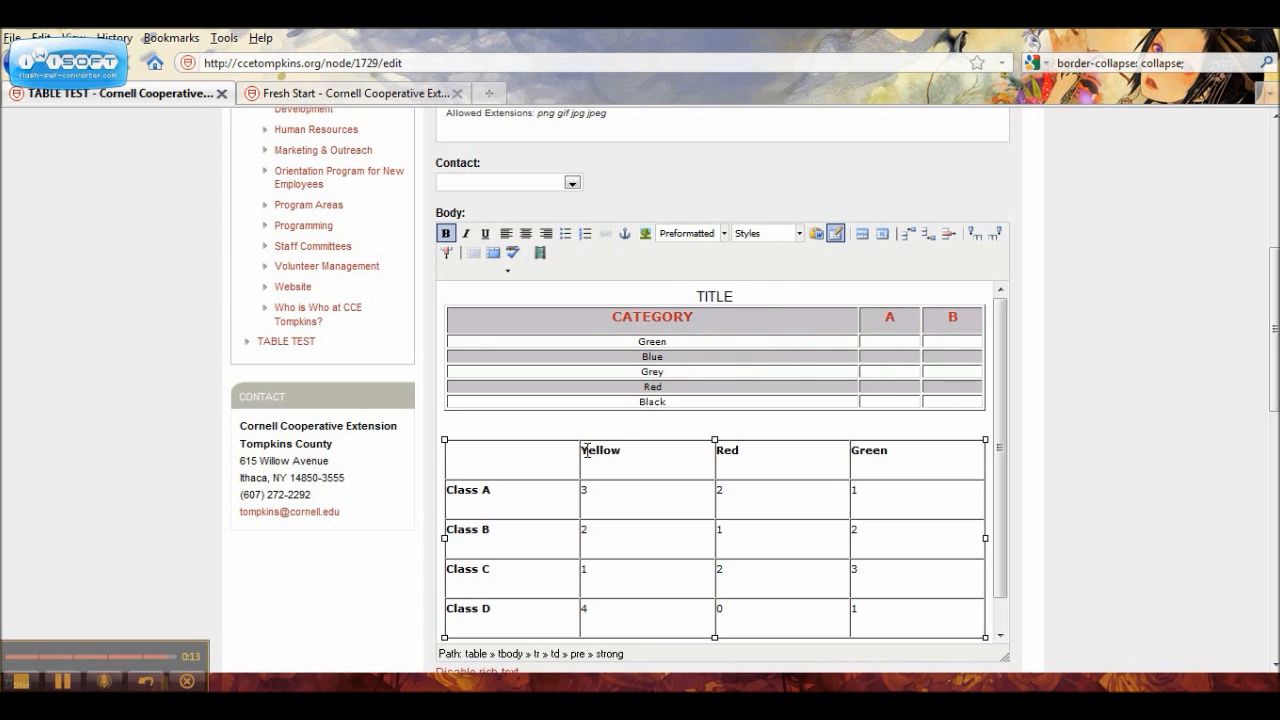
# Step: Select all rows of the pasted Class A to Class D table and apply the Preformatted format
pyautogui.hotkey('shift', 'Down')
pyautogui.hotkey('shift', 'Down')
pyautogui.hotkey('shift', 'Down')
pyautogui.hotkey('shift', 'Down')
pyautogui.hotkey('shift', 'Down')
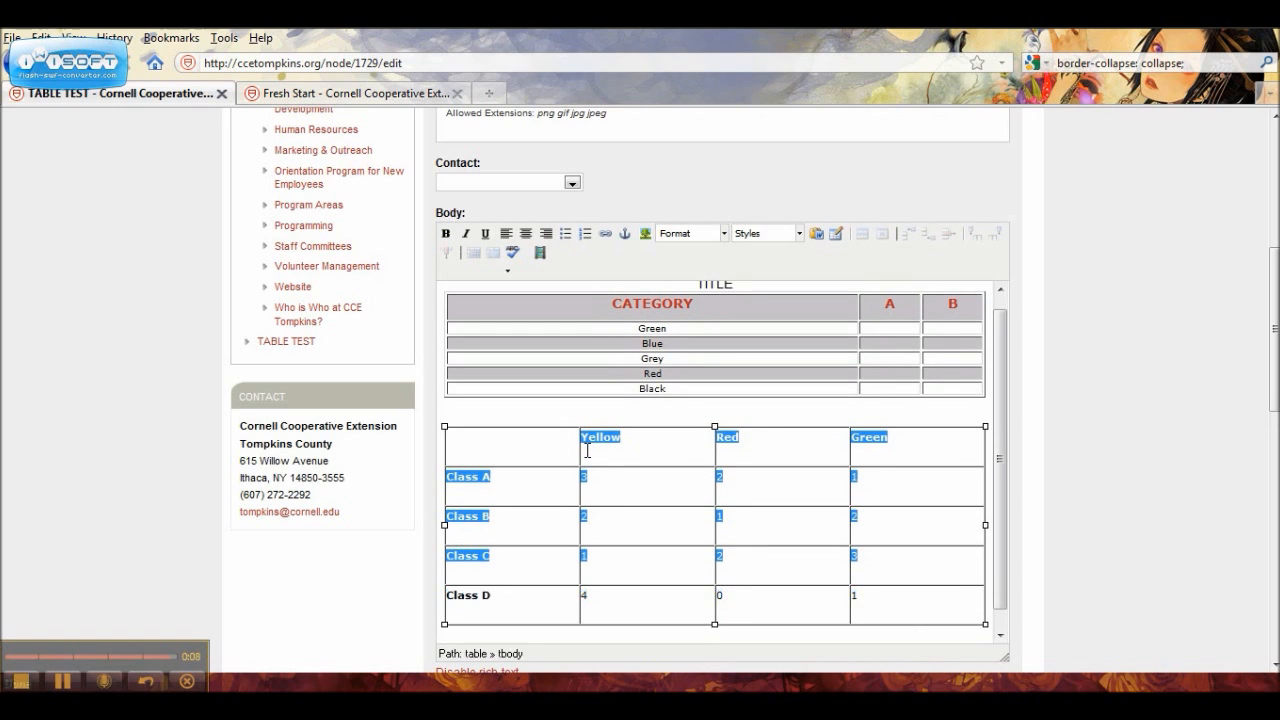
pyautogui.hotkey('shift', 'Down')
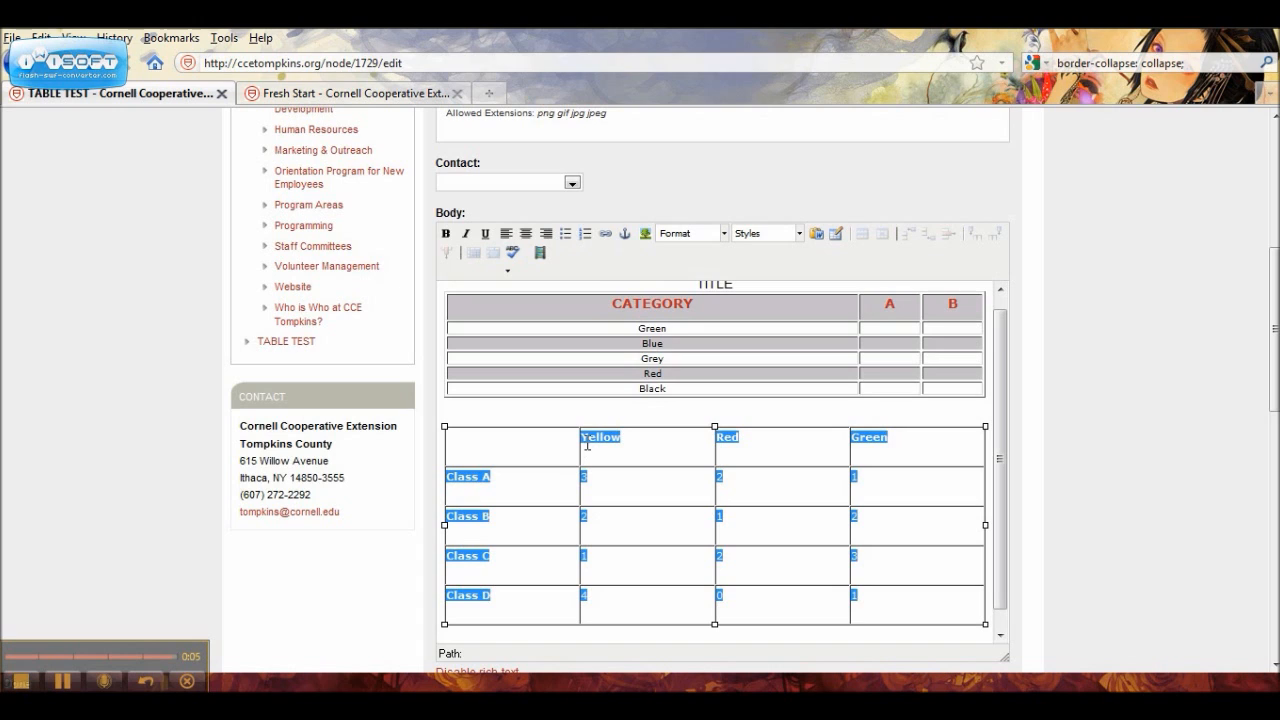
pyautogui.click(1074, 535)
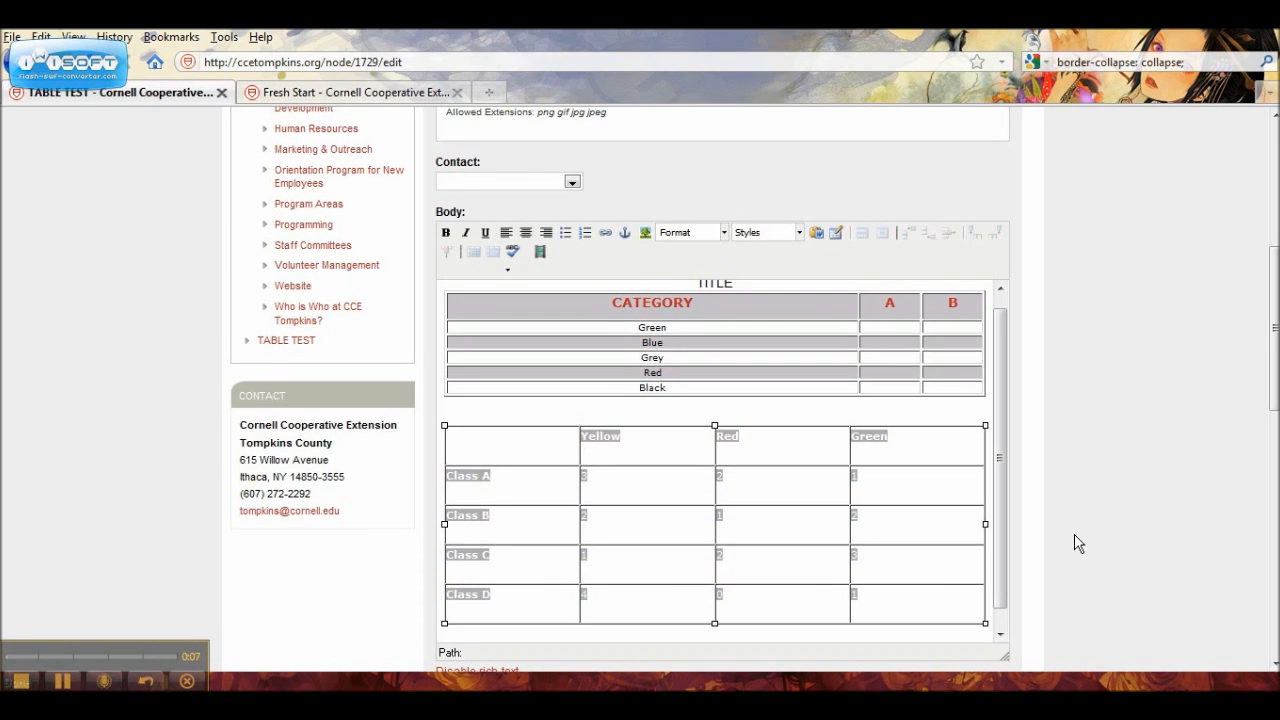
pyautogui.click(724, 234)
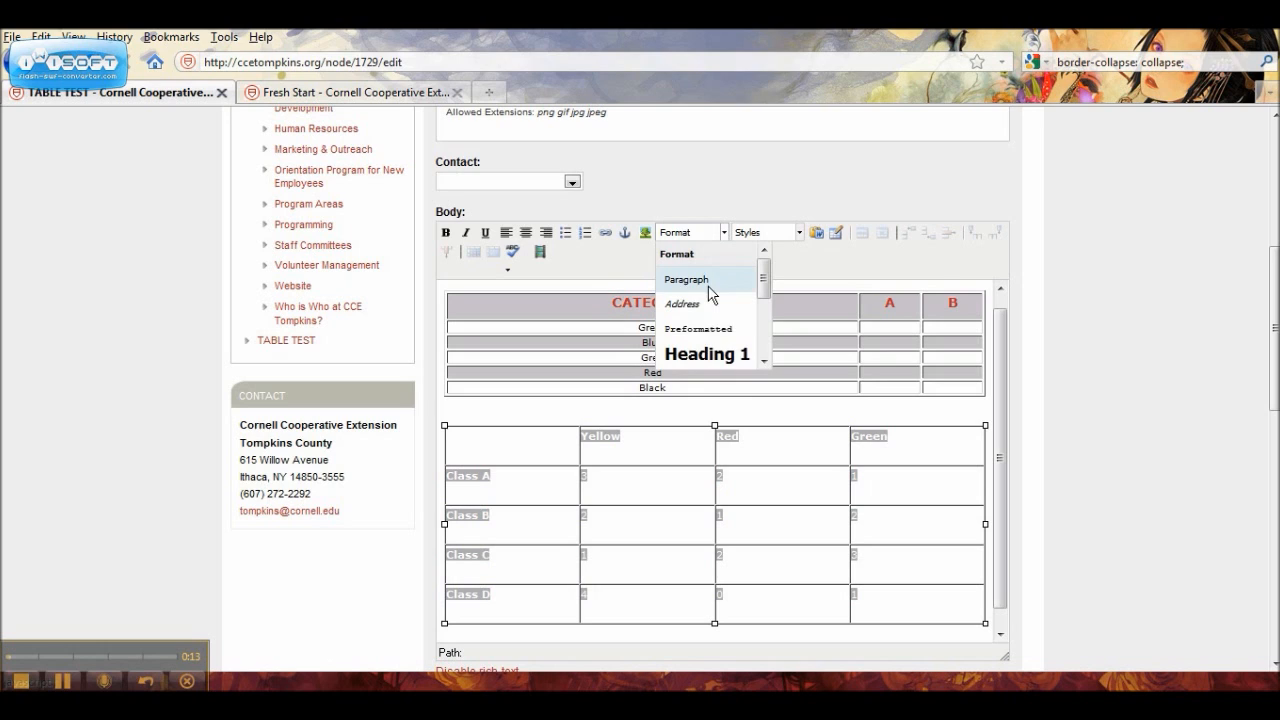
pyautogui.click(711, 330)
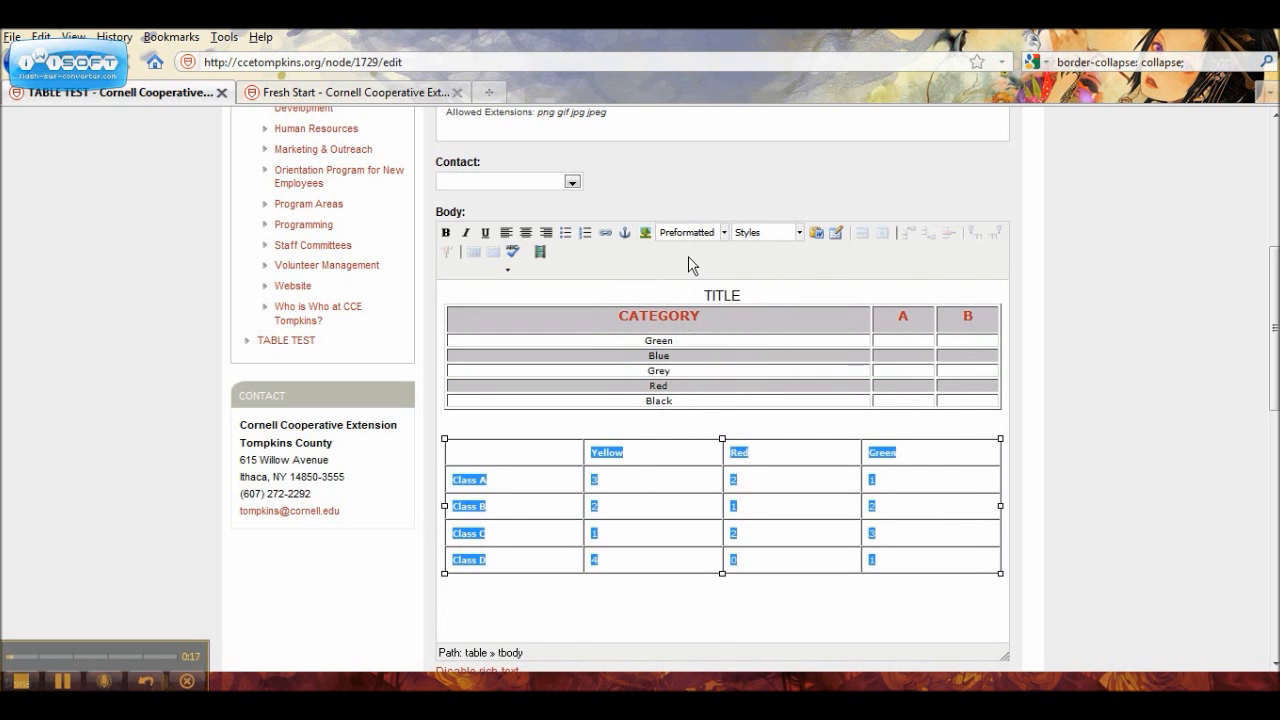
# Step: Change the format of the selected table contents to Div
pyautogui.click(723, 232)
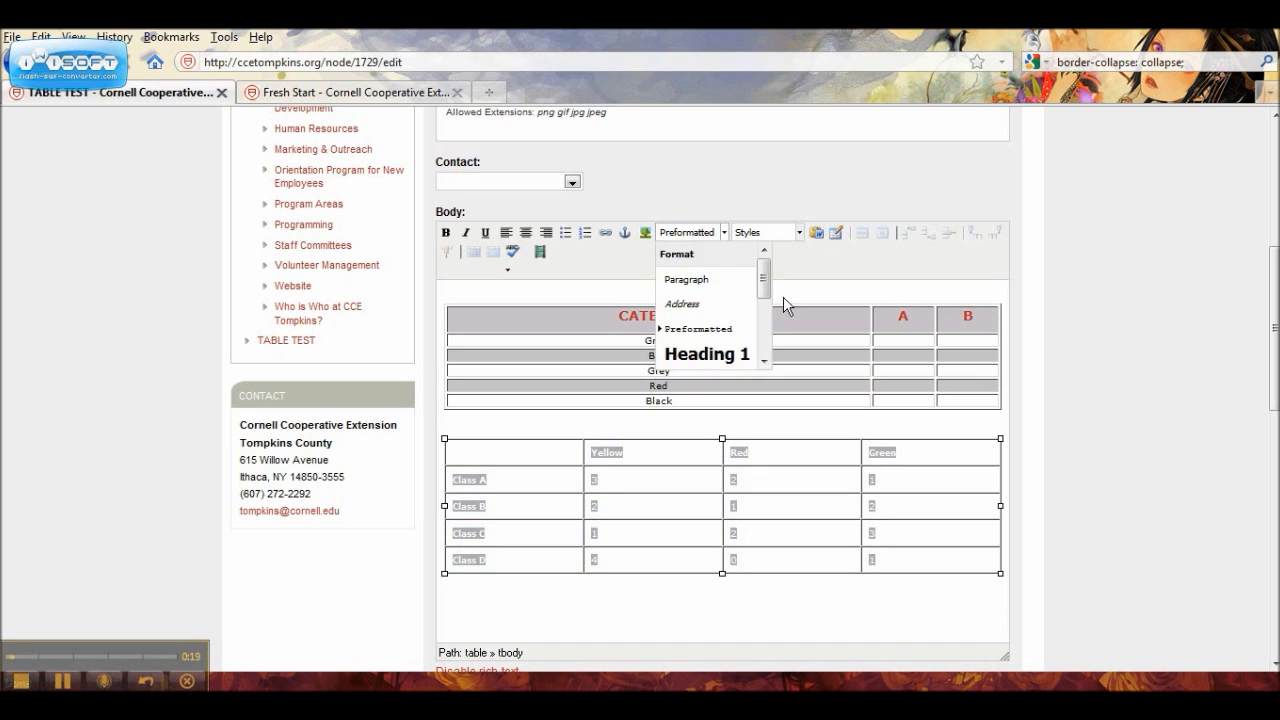
pyautogui.moveTo(763, 280); pyautogui.dragTo(763, 334)
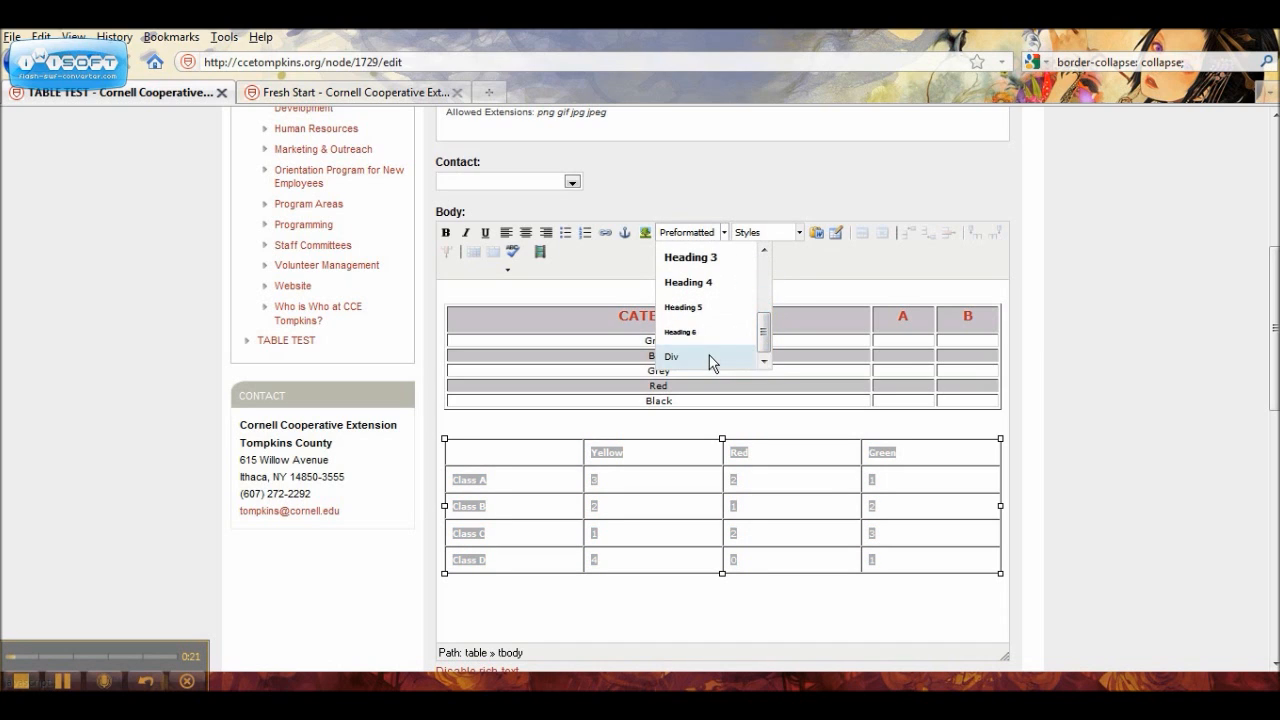
pyautogui.click(710, 358)
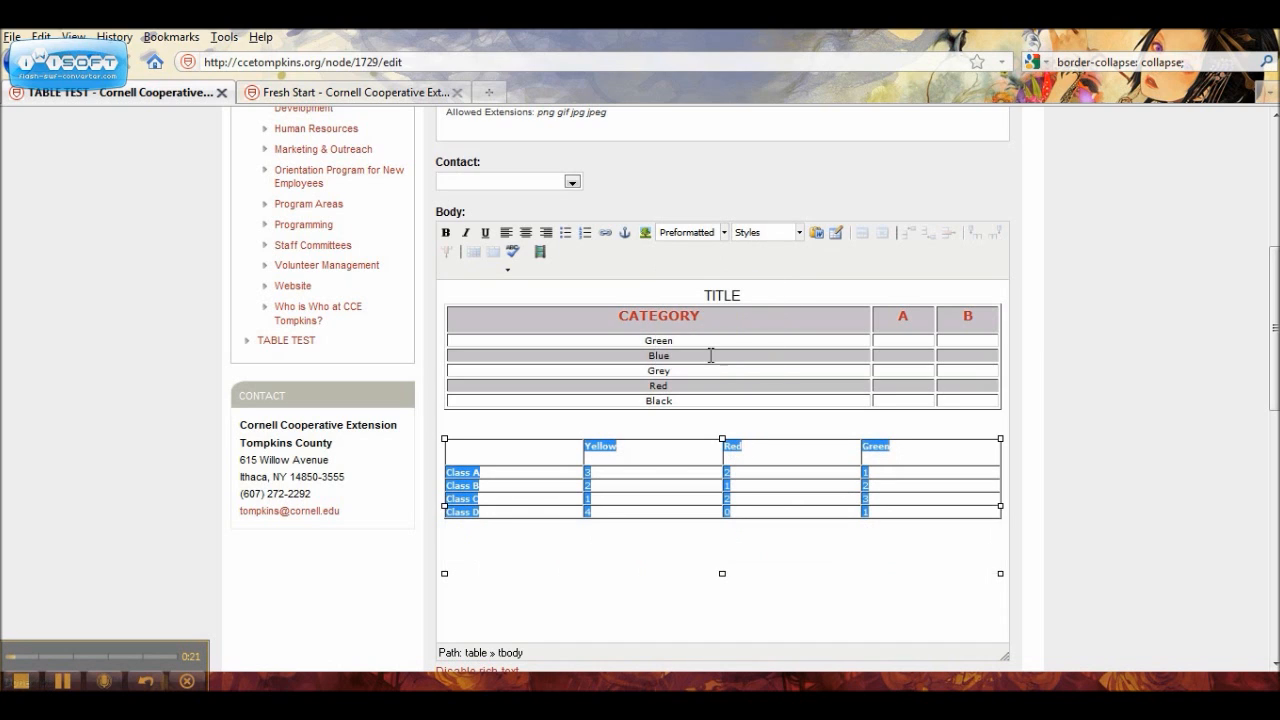
# Step: Apply the Heading 4 format to the selected table contents
pyautogui.click(725, 232)
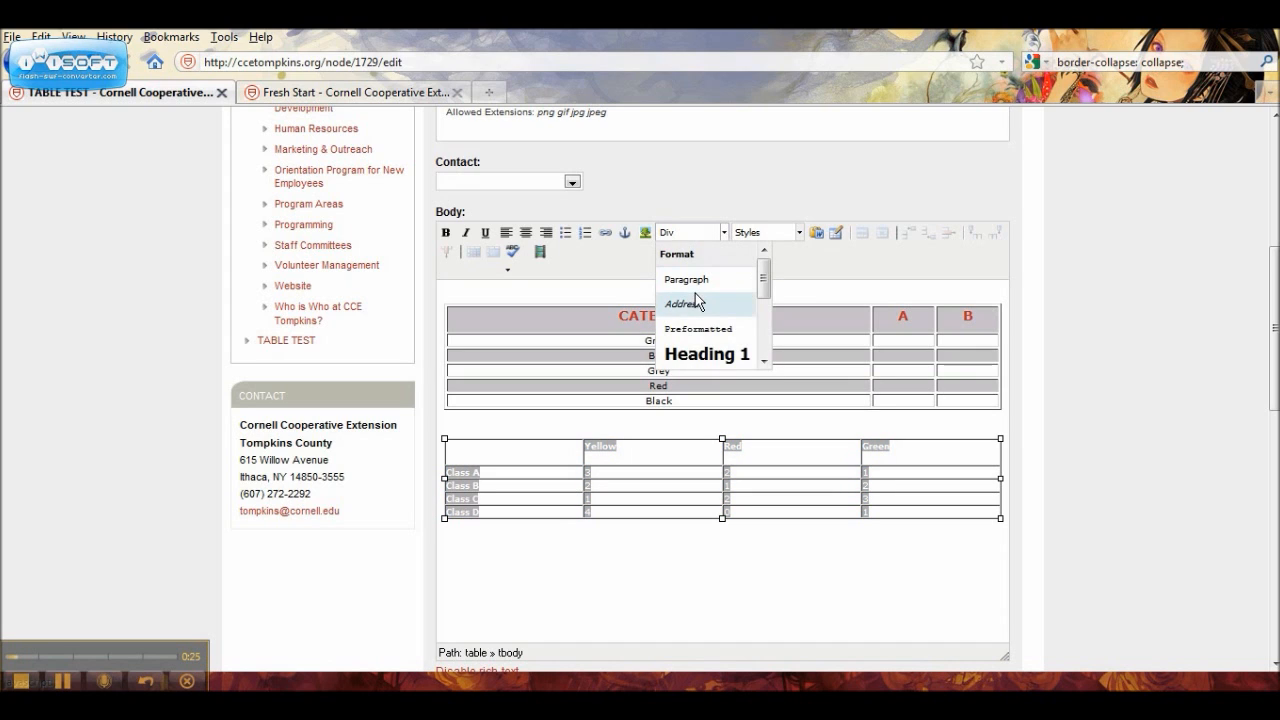
pyautogui.moveTo(764, 272); pyautogui.dragTo(766, 319)
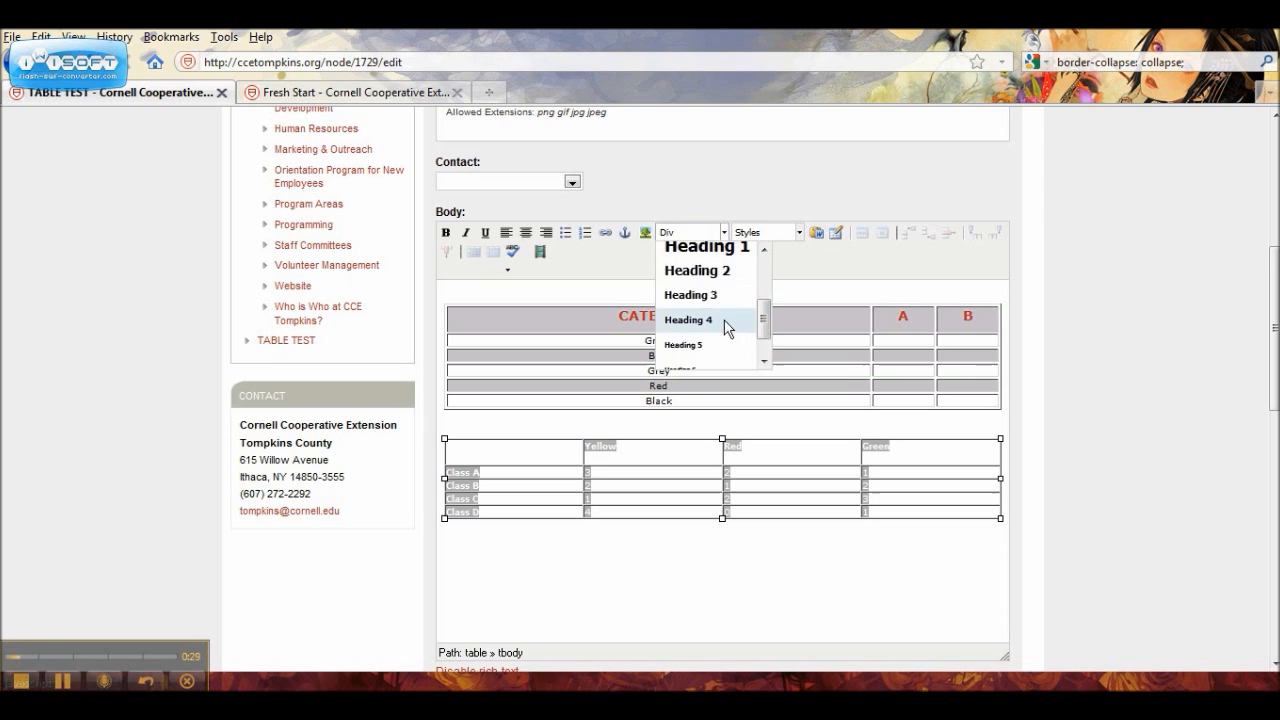
pyautogui.click(725, 320)
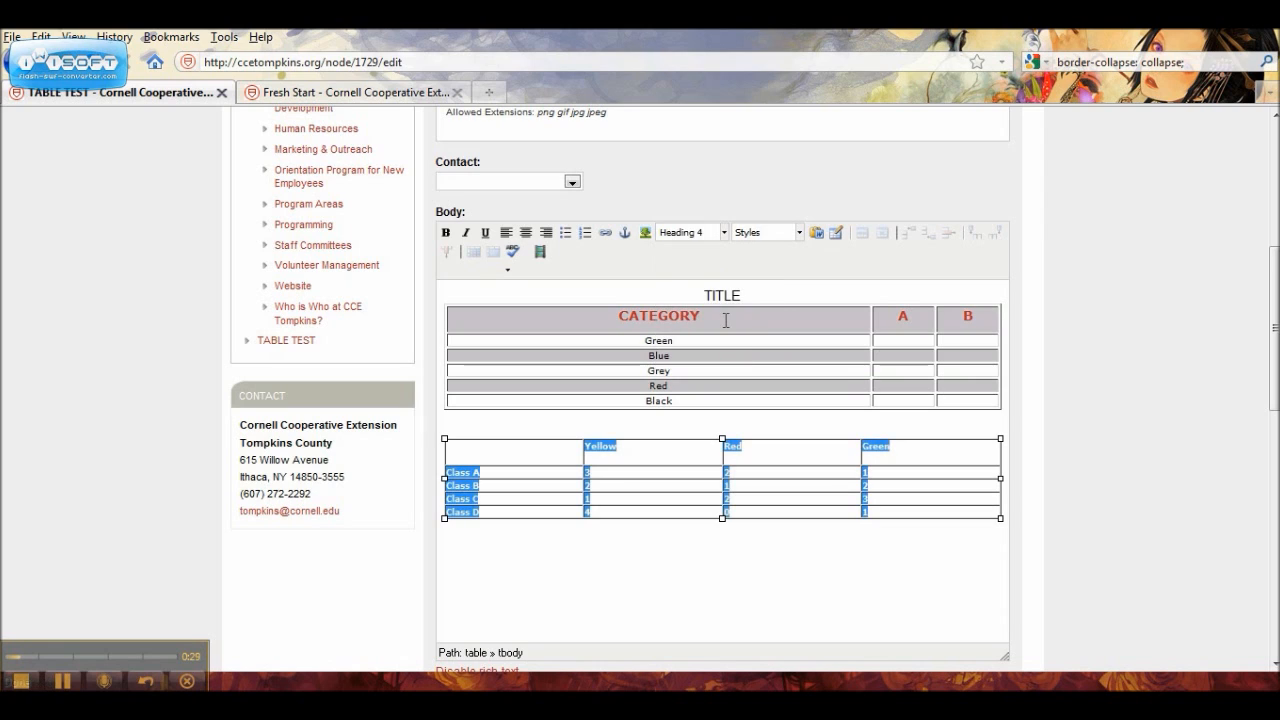
# Step: Set a dark grey background color for the current header row of the pasted table
pyautogui.click(707, 527)
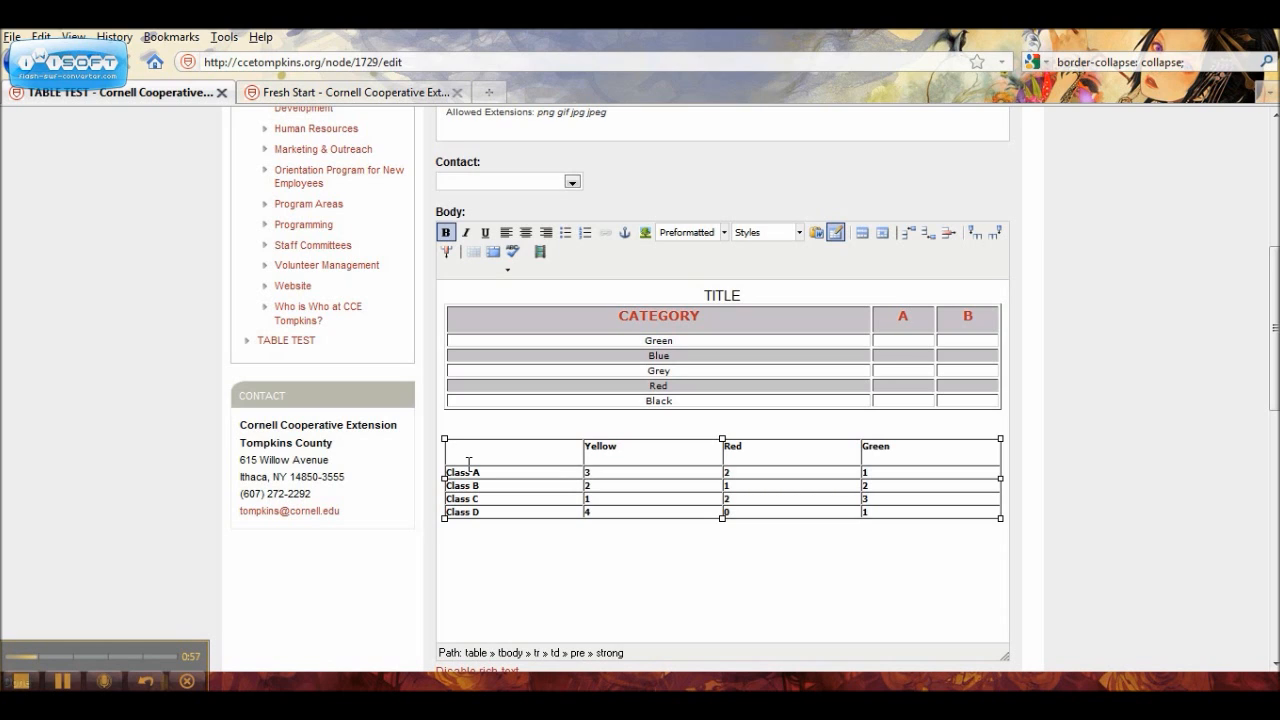
pyautogui.click(883, 234)
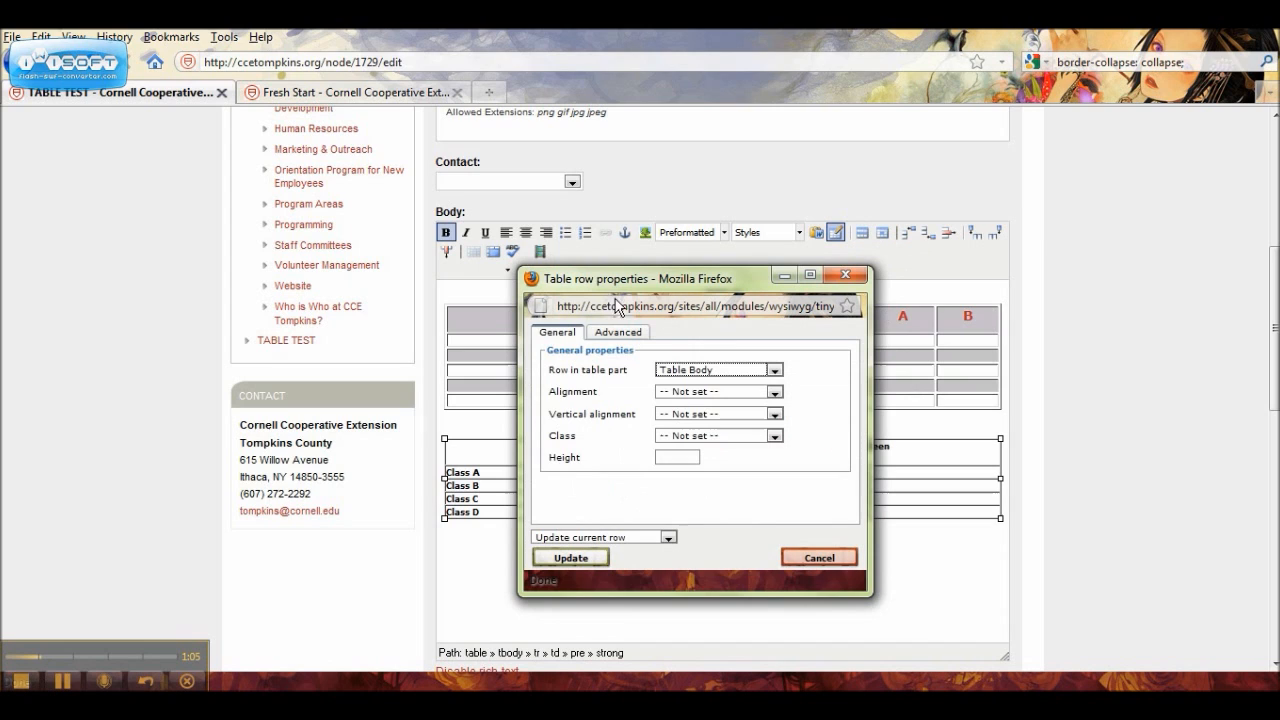
pyautogui.click(616, 333)
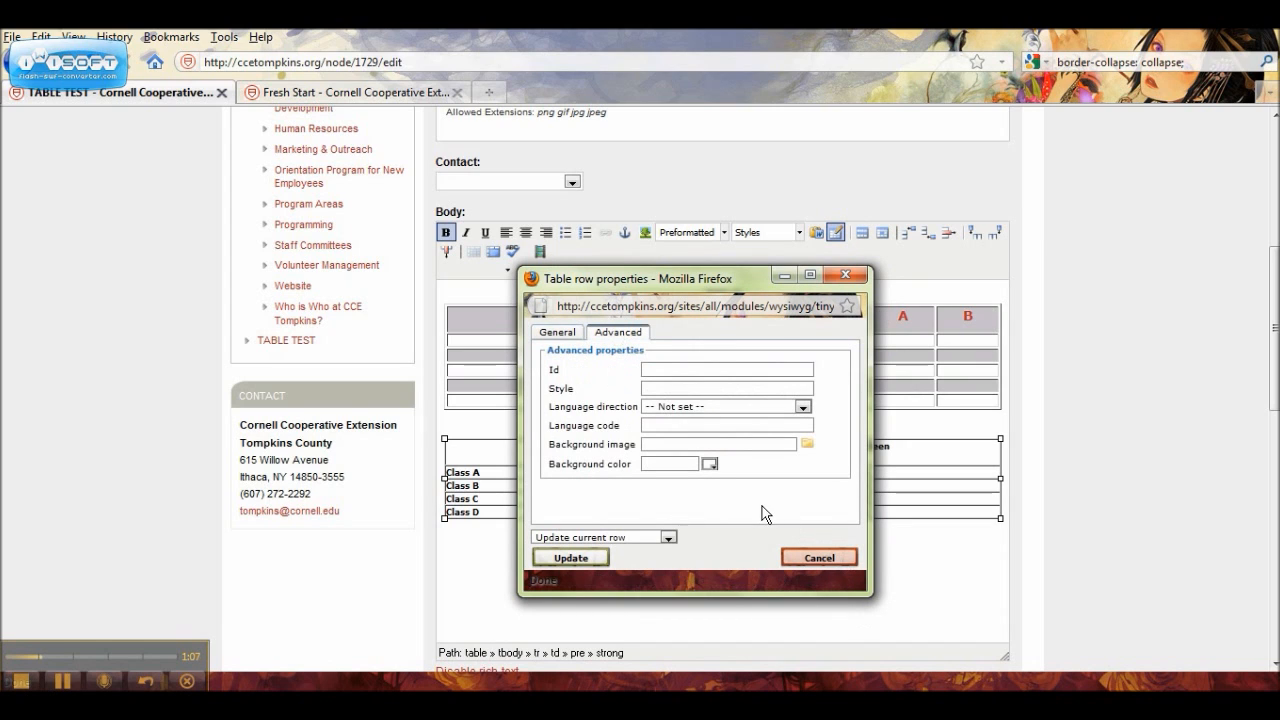
pyautogui.click(709, 466)
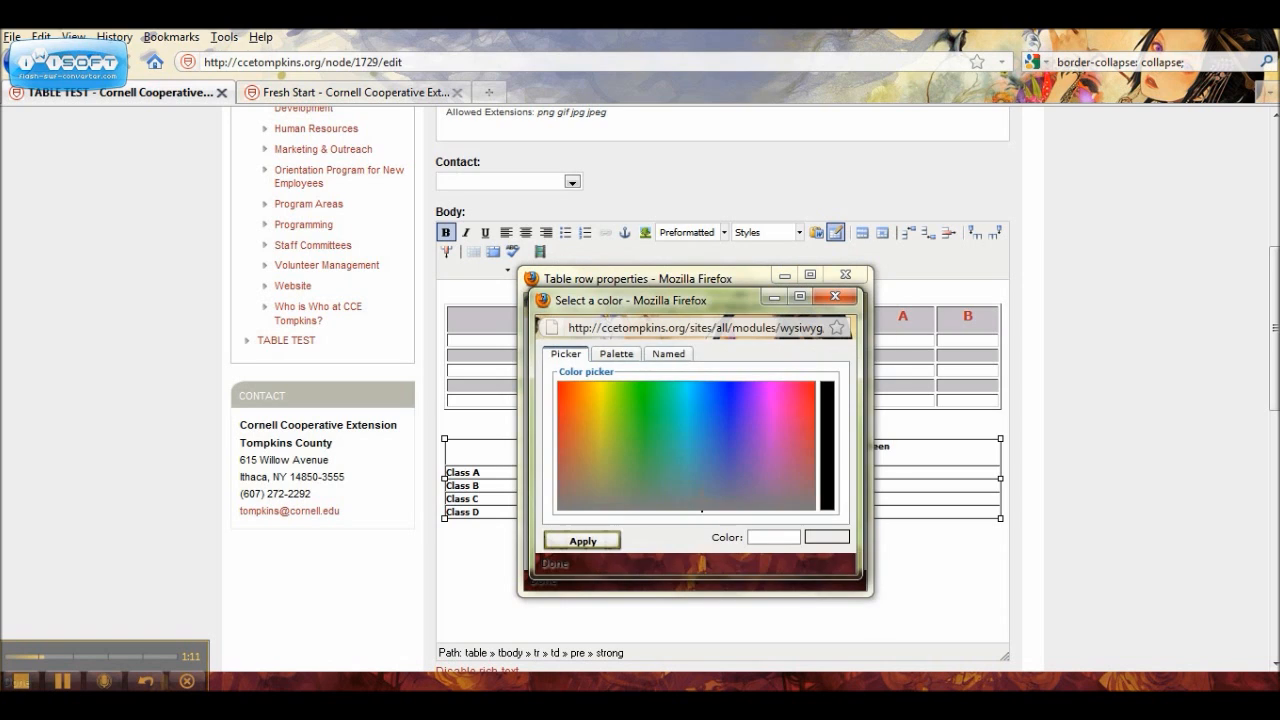
pyautogui.click(708, 510)
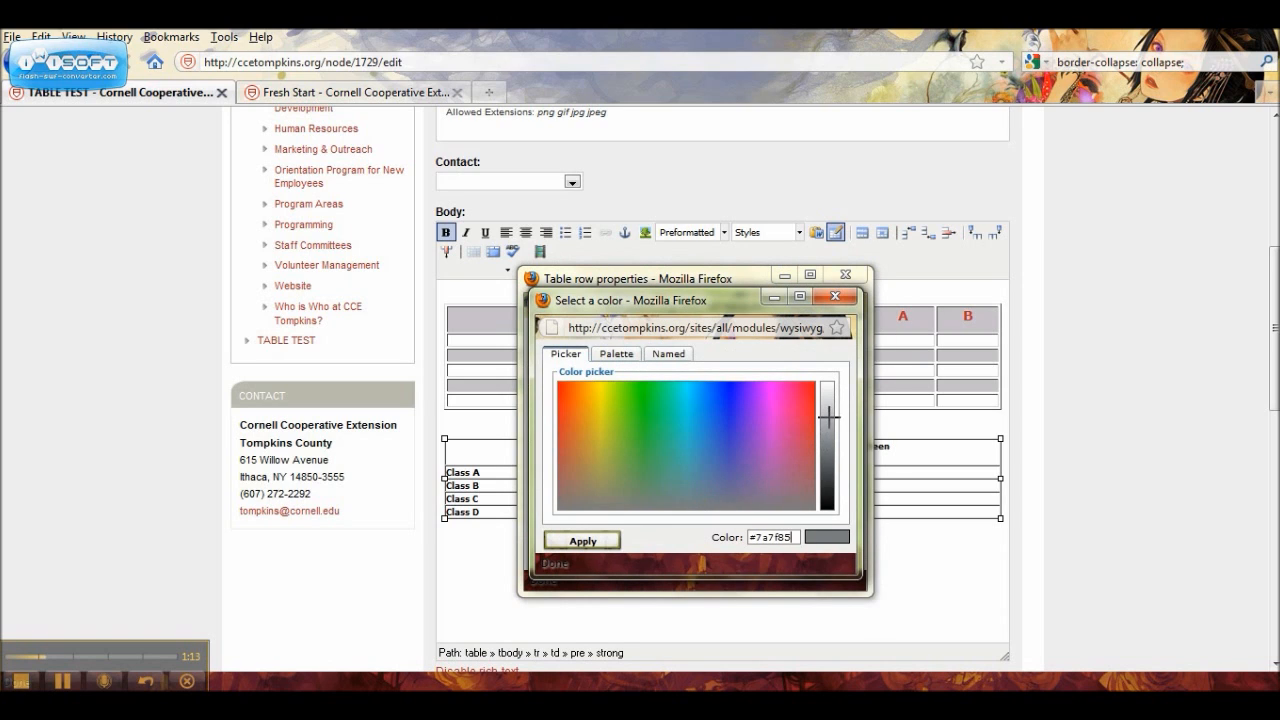
pyautogui.click(828, 460)
pyautogui.click(612, 538)
pyautogui.click(596, 558)
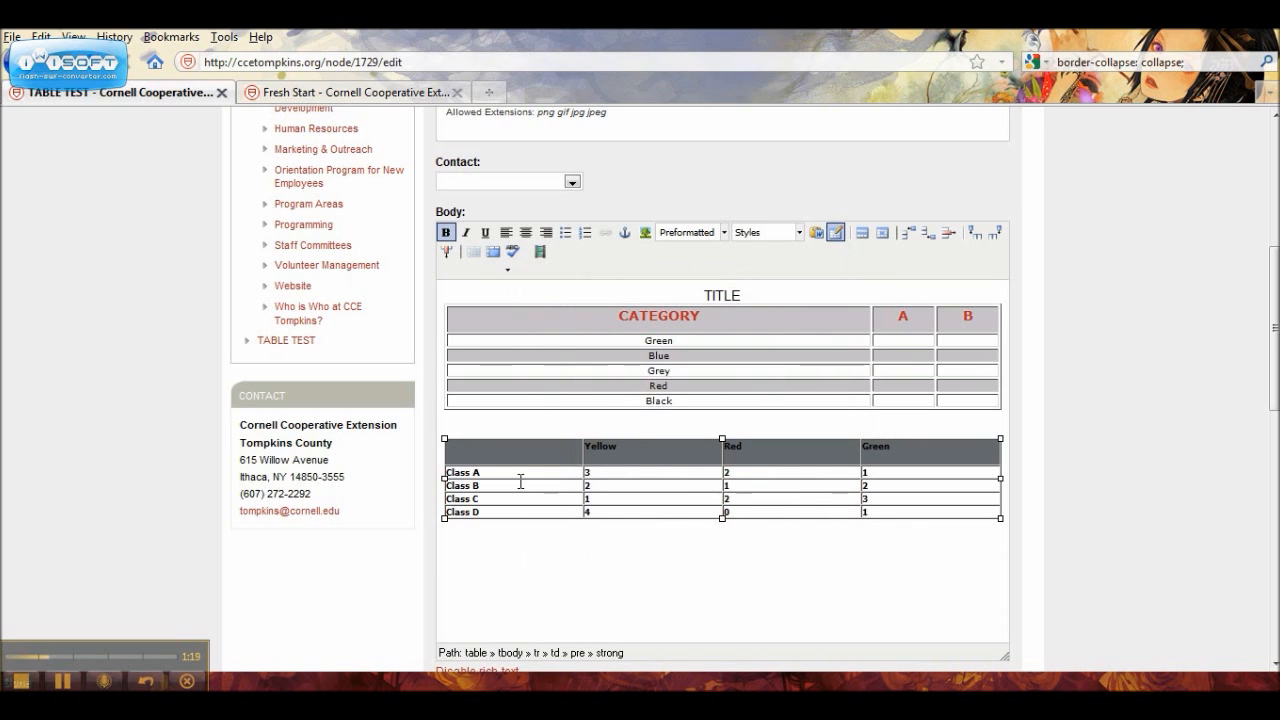
# Step: Place the insertion point below the pasted table, and copy the Education Level table from the Fresh Start page
pyautogui.click(620, 458)
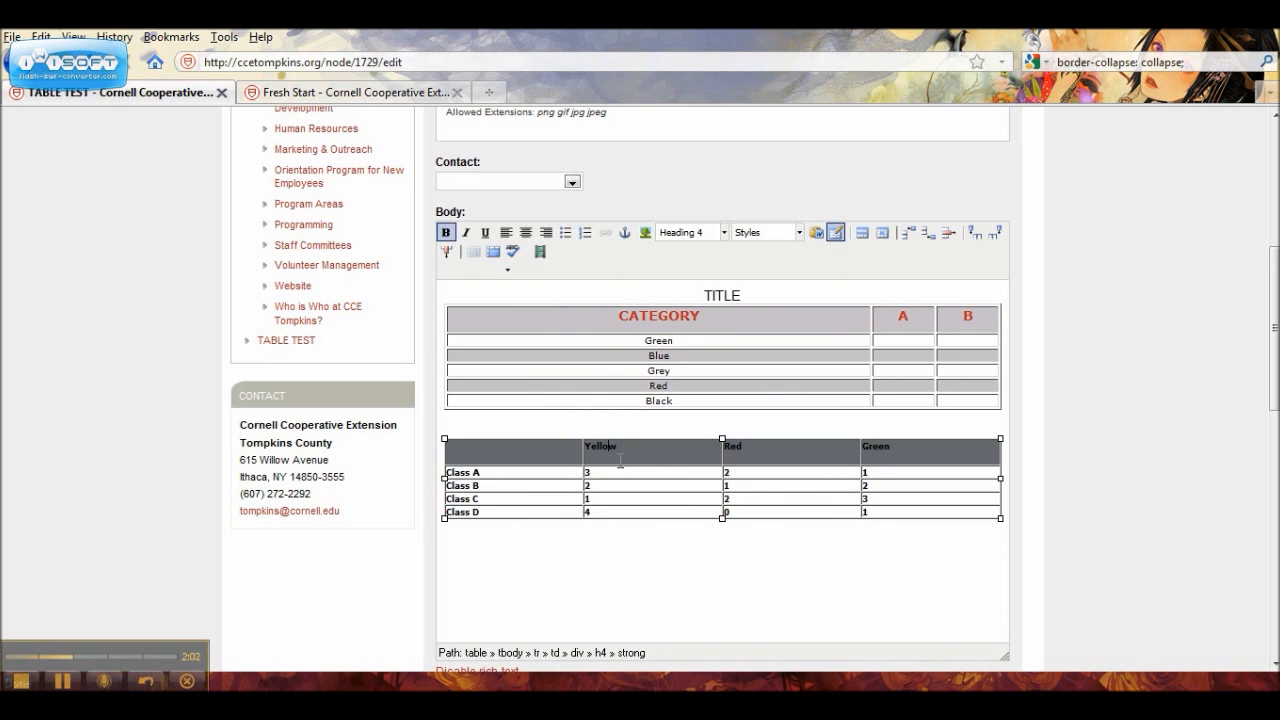
pyautogui.click(459, 566)
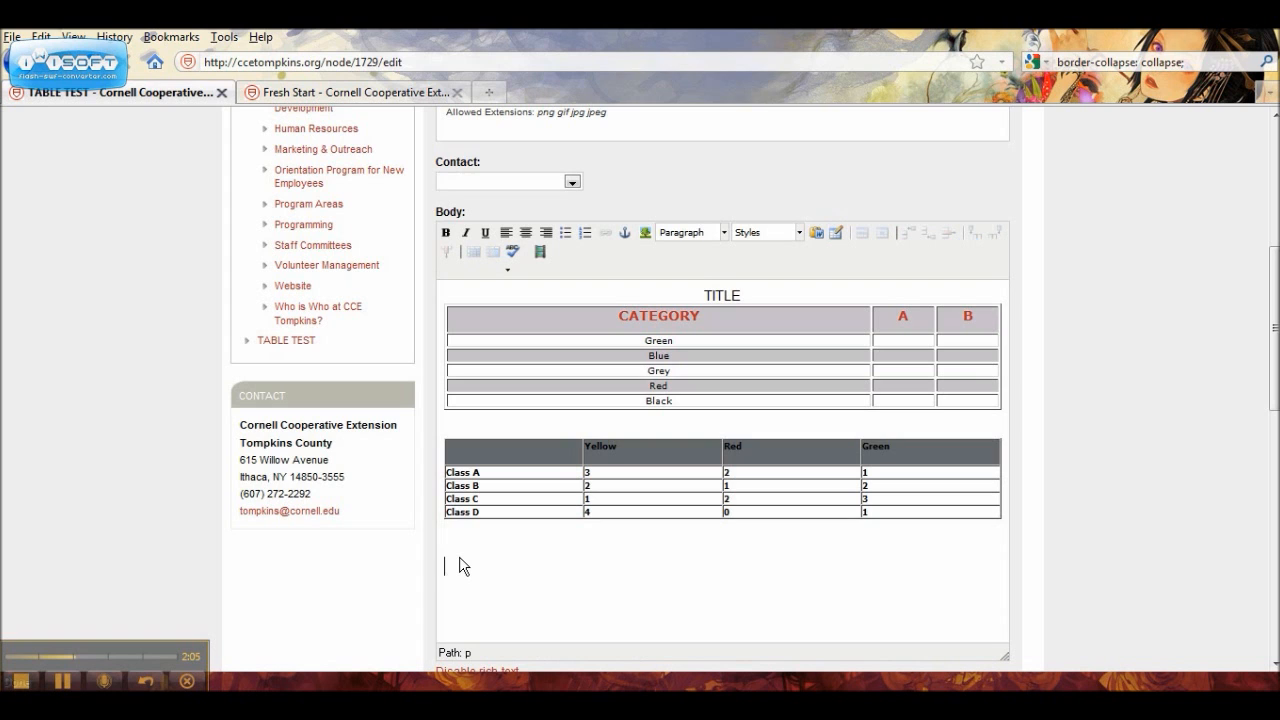
pyautogui.click(364, 91)
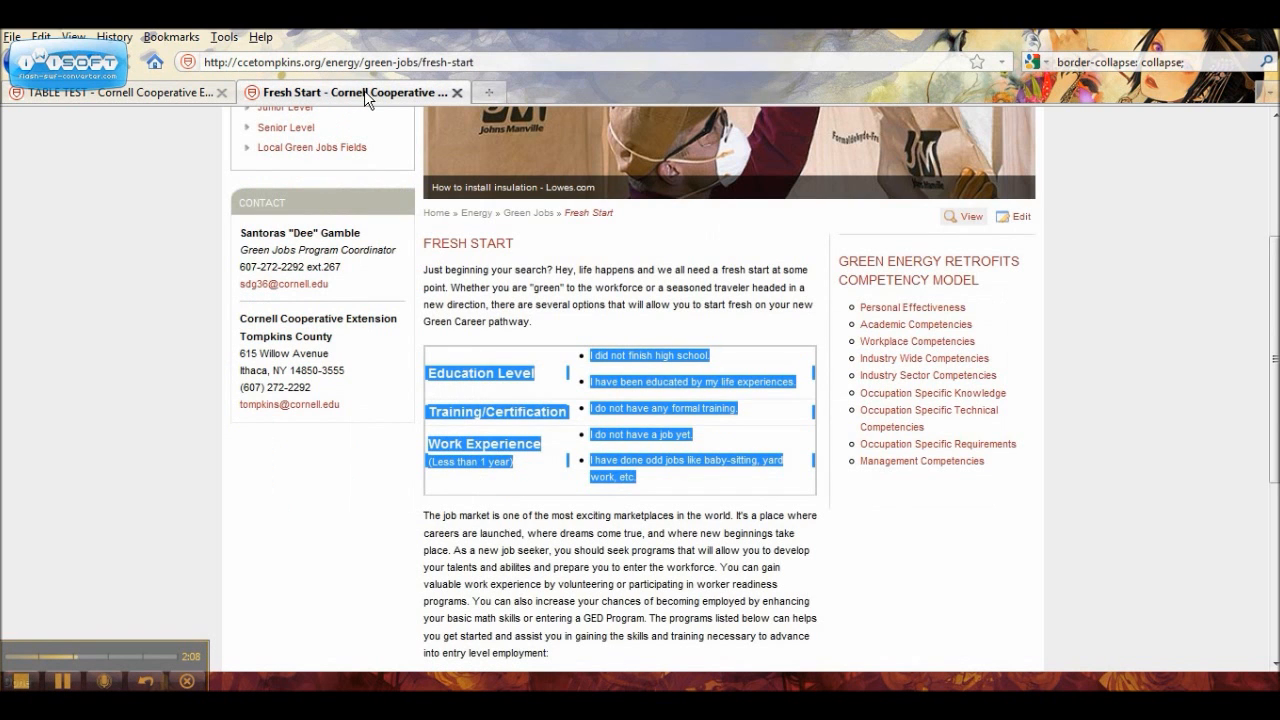
pyautogui.click(563, 341)
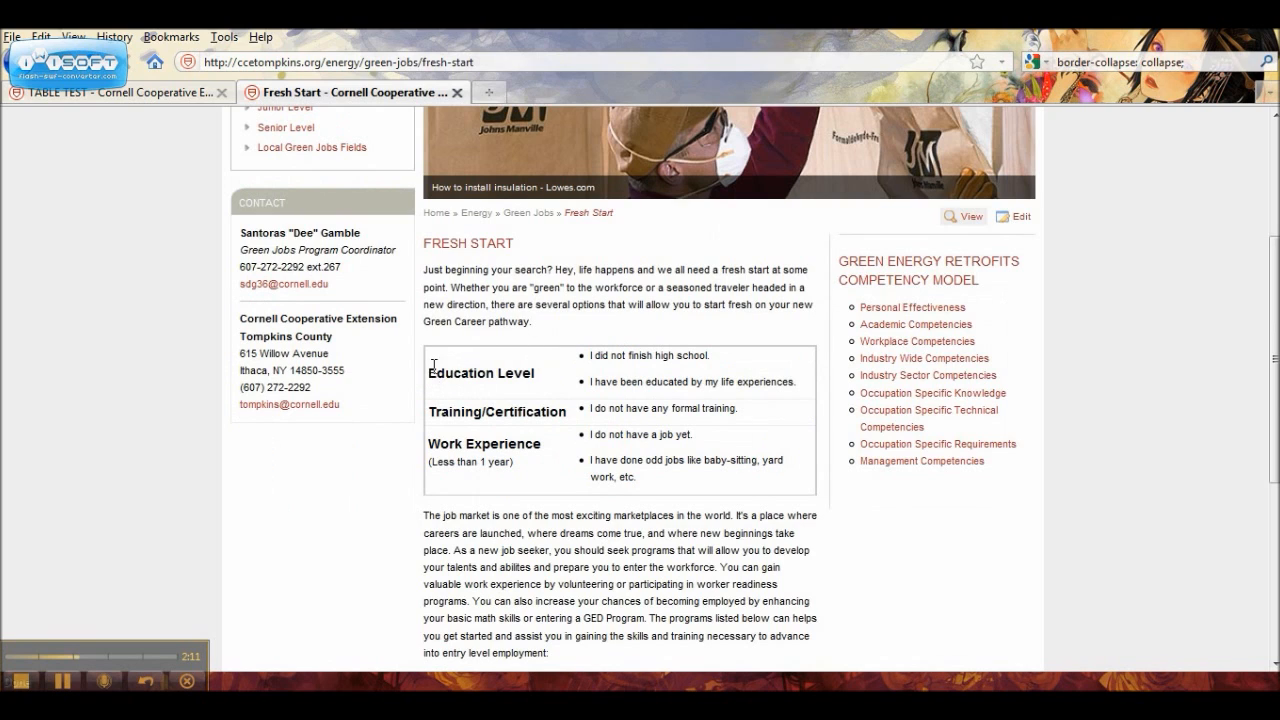
pyautogui.moveTo(435, 372); pyautogui.dragTo(817, 497)
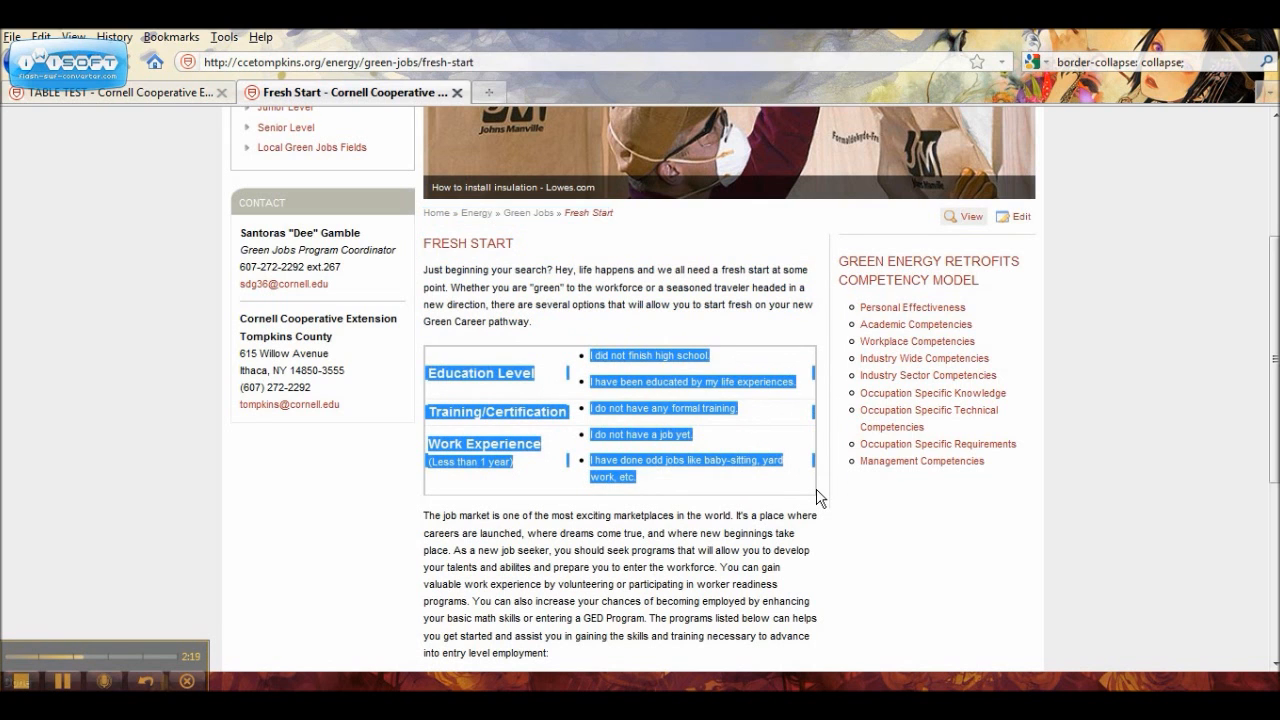
pyautogui.rightClick(750, 466)
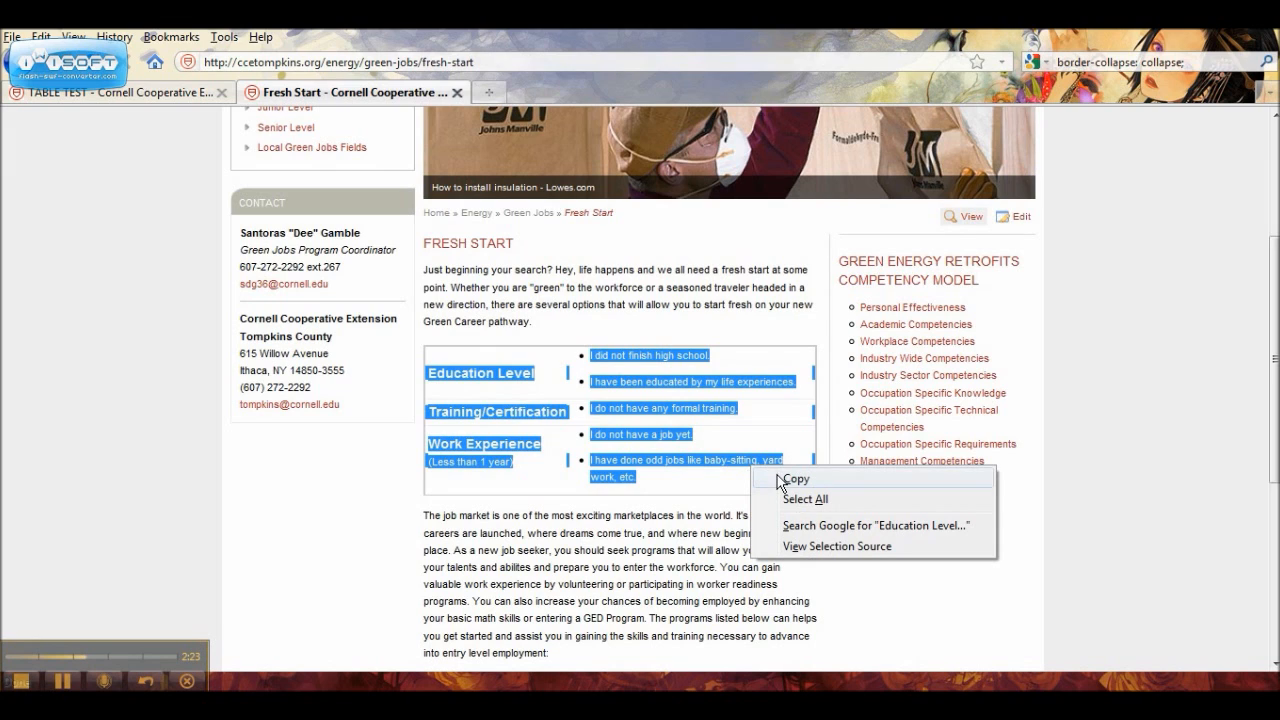
pyautogui.click(781, 479)
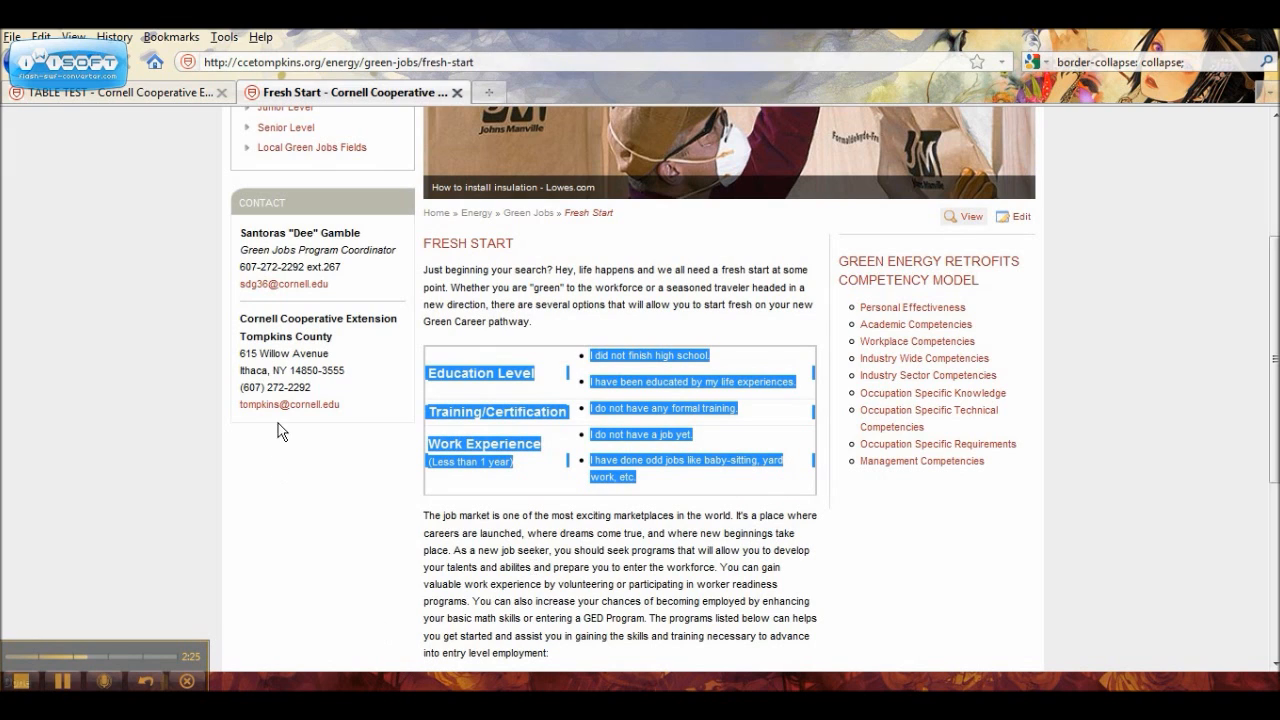
# Step: Return to the TABLE TEST page and paste the copied table below the Class A to Class D table
pyautogui.click(195, 93)
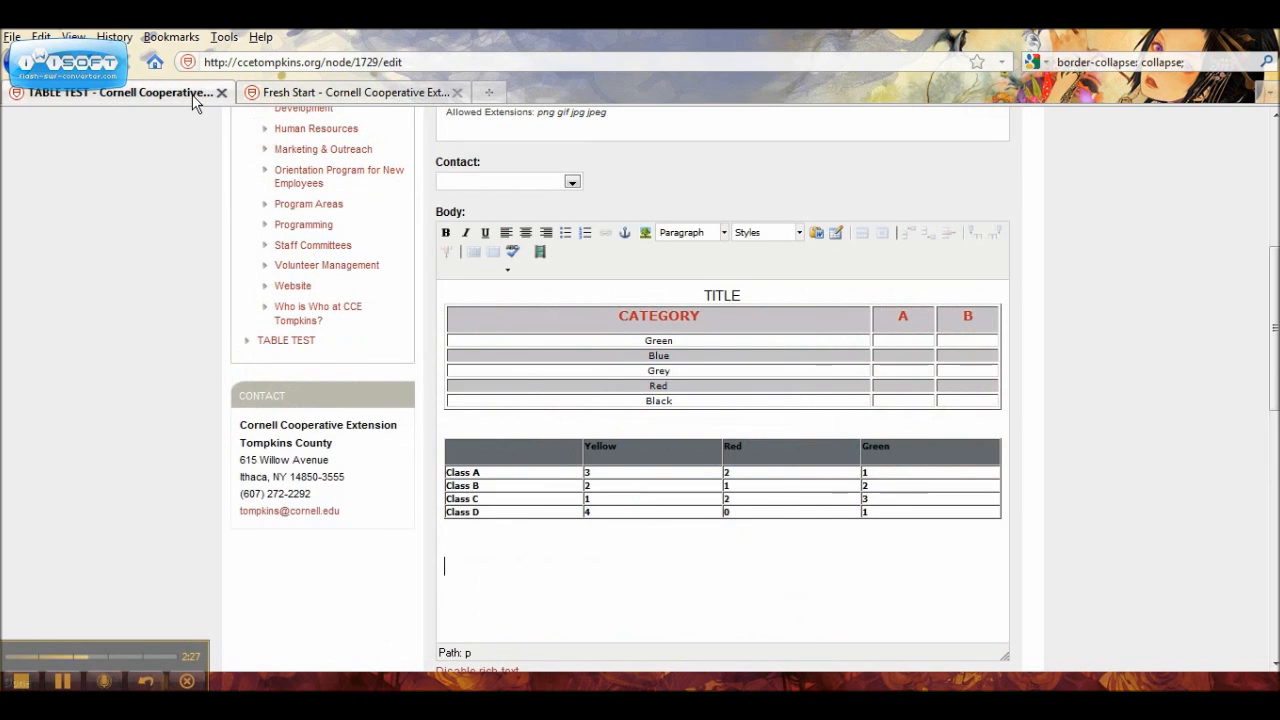
pyautogui.click(582, 594)
pyautogui.hotkey('ctrl', 'v')
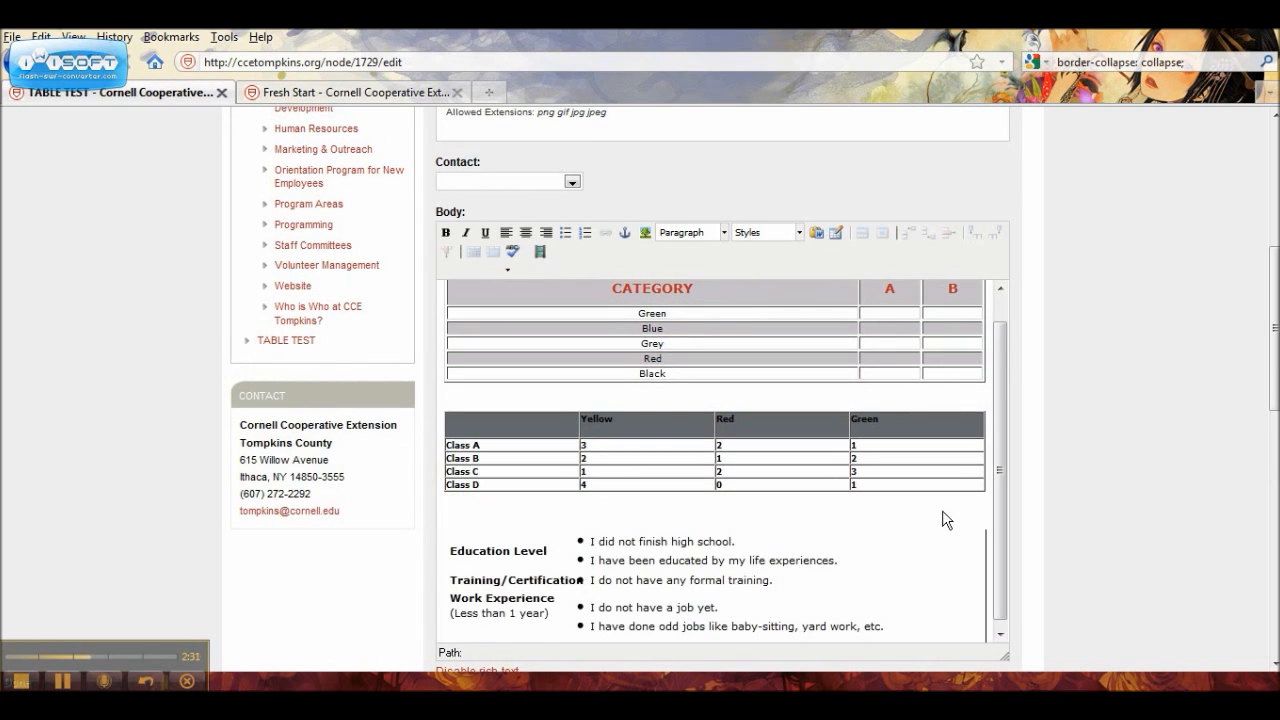
# Step: Save the TABLE TEST page as a draft
pyautogui.scroll(-4, 943, 516)
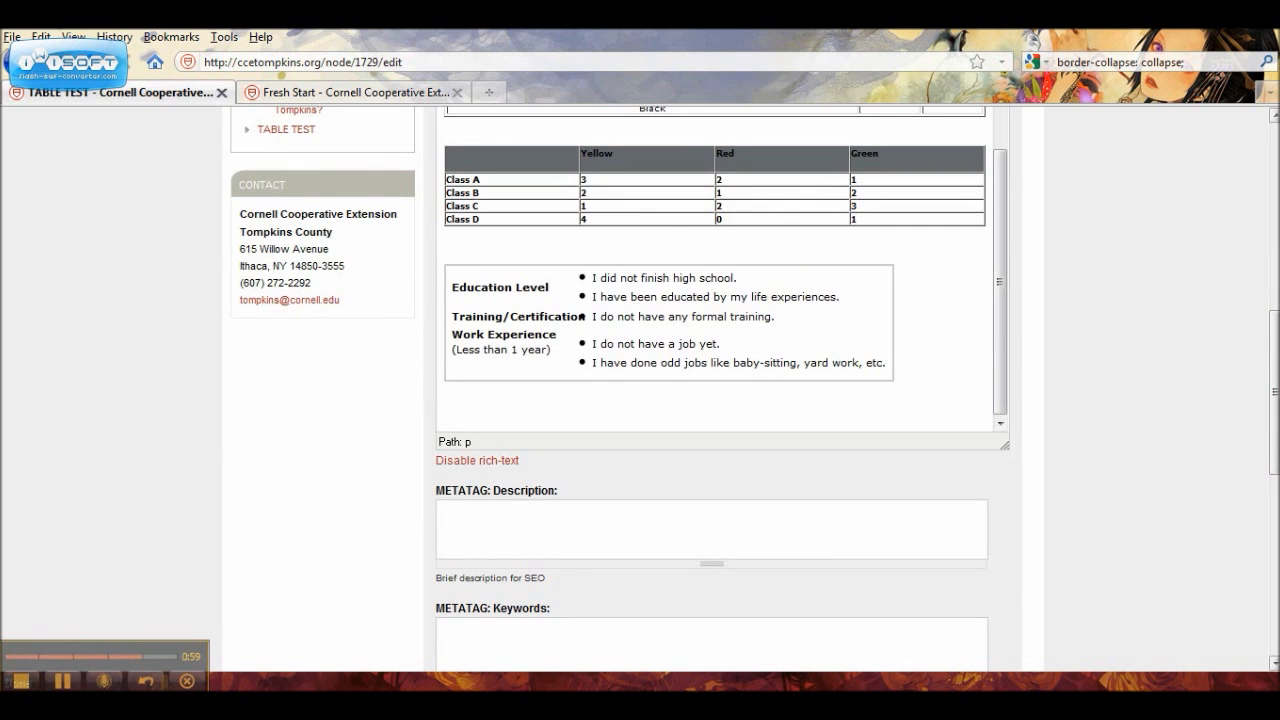
pyautogui.moveTo(1275, 476); pyautogui.dragTo(1275, 484)
pyautogui.click(1275, 484)
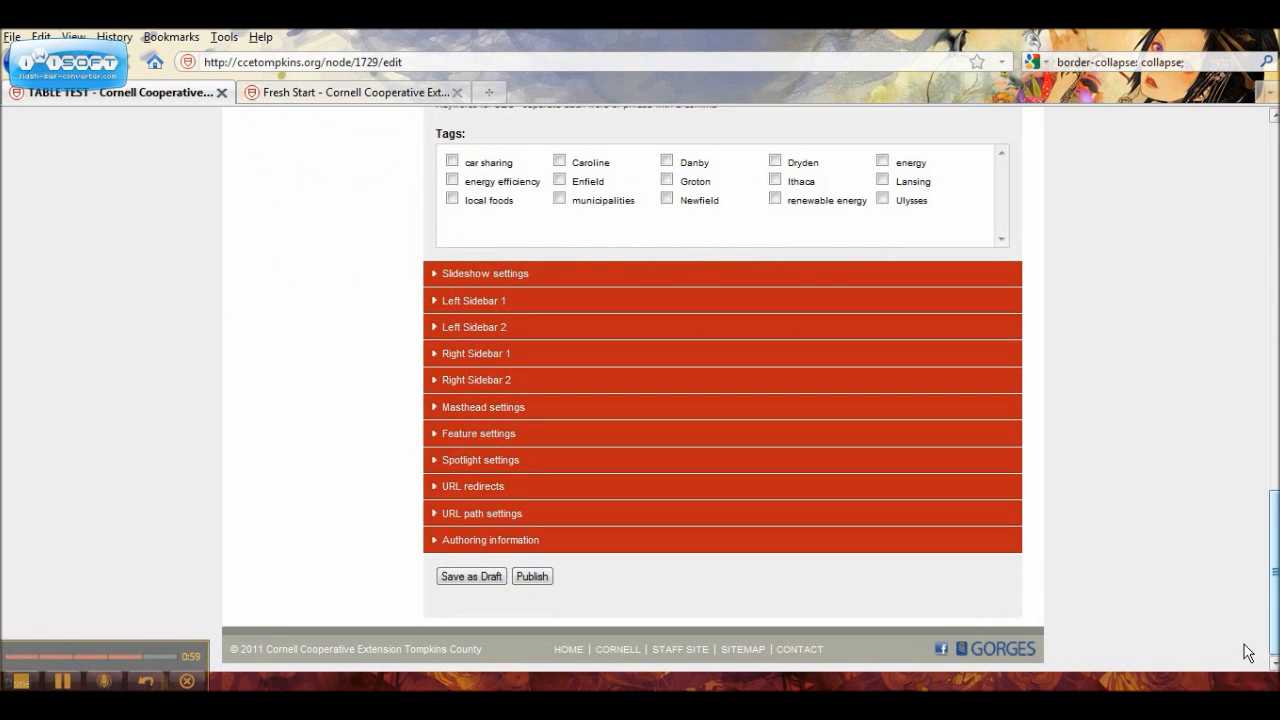
pyautogui.click(495, 584)
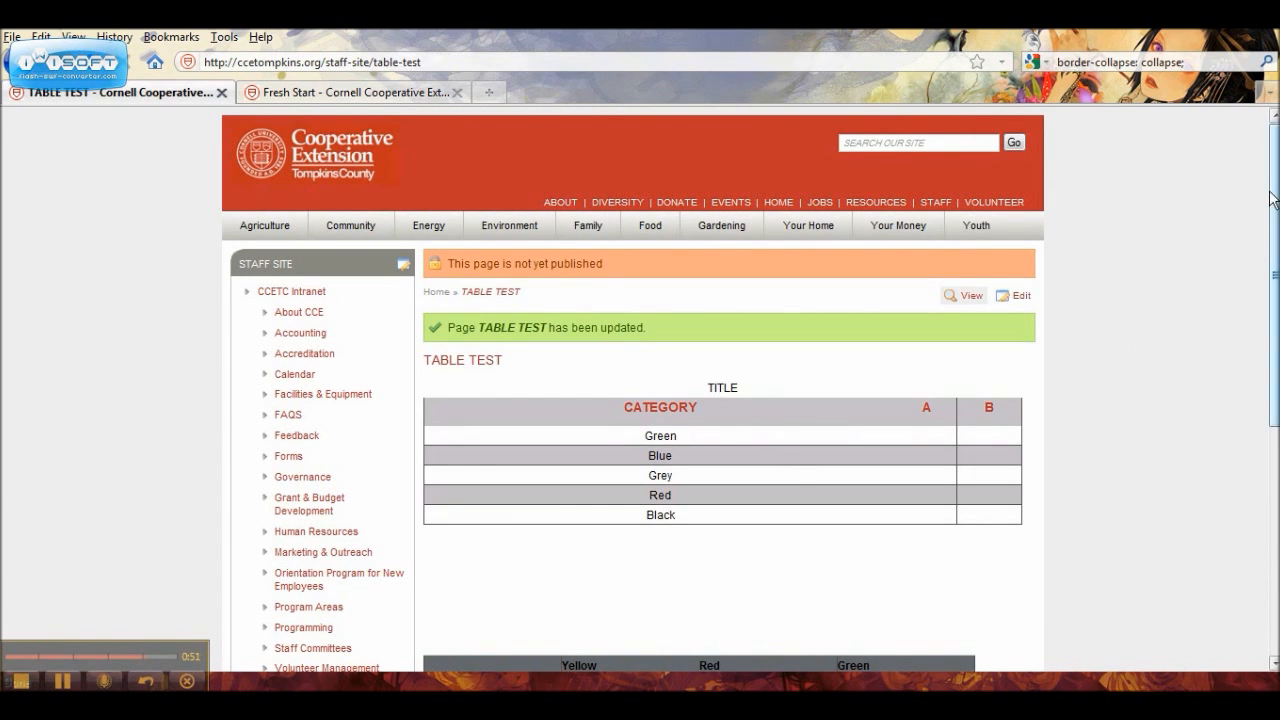
# Step: Examine how the three tables are displayed on the saved page
pyautogui.moveTo(1276, 197); pyautogui.dragTo(1276, 368)
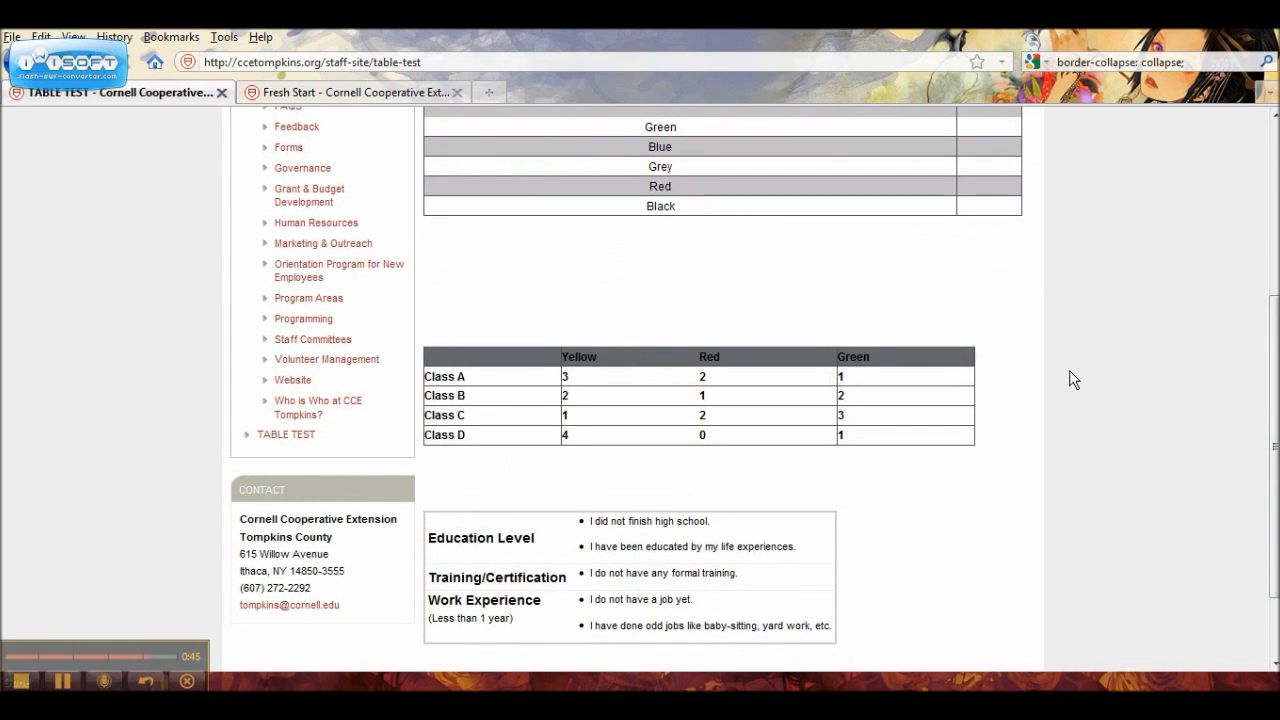
pyautogui.scroll(-2, 703, 441)
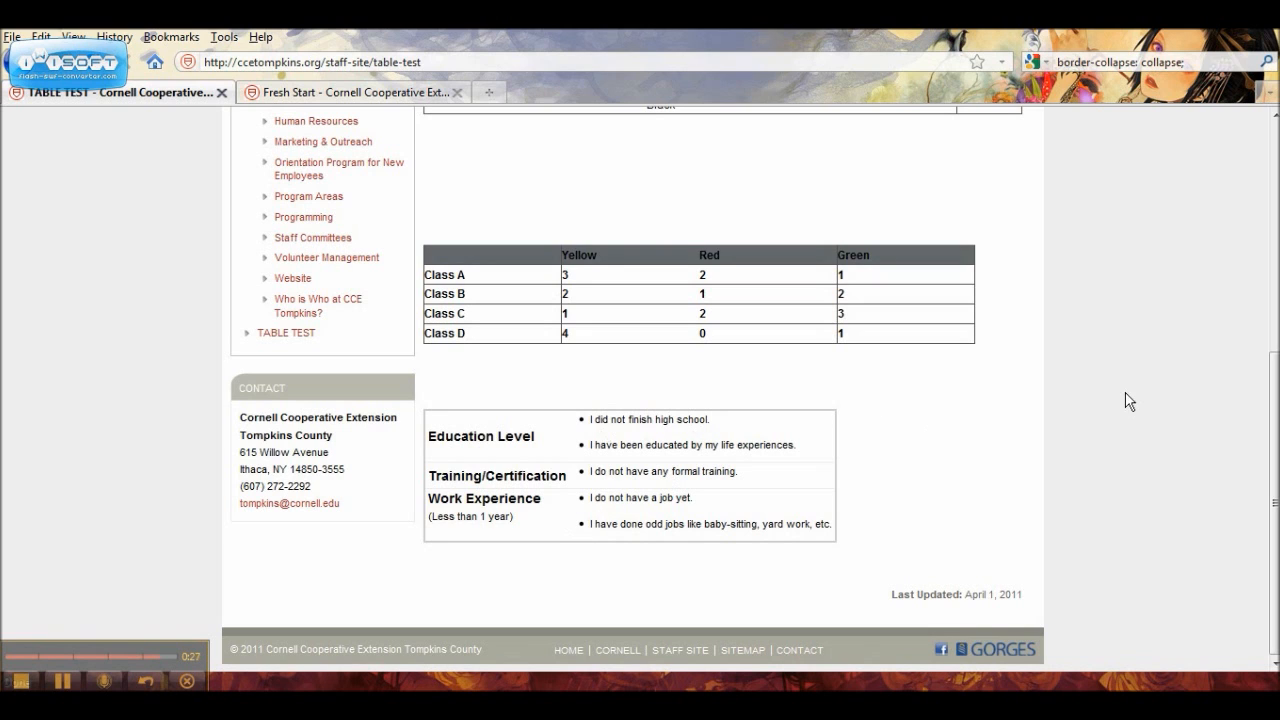
pyautogui.scroll(1, 1274, 500)
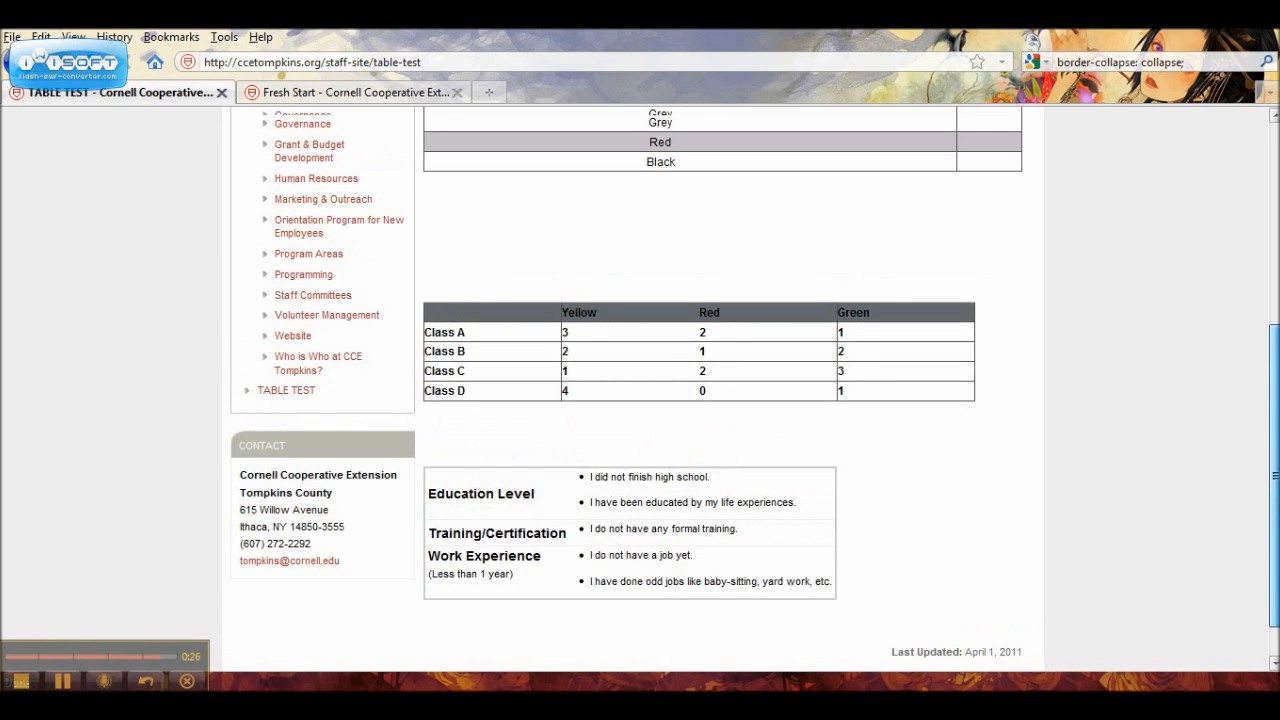
pyautogui.scroll(5, 632, 390)
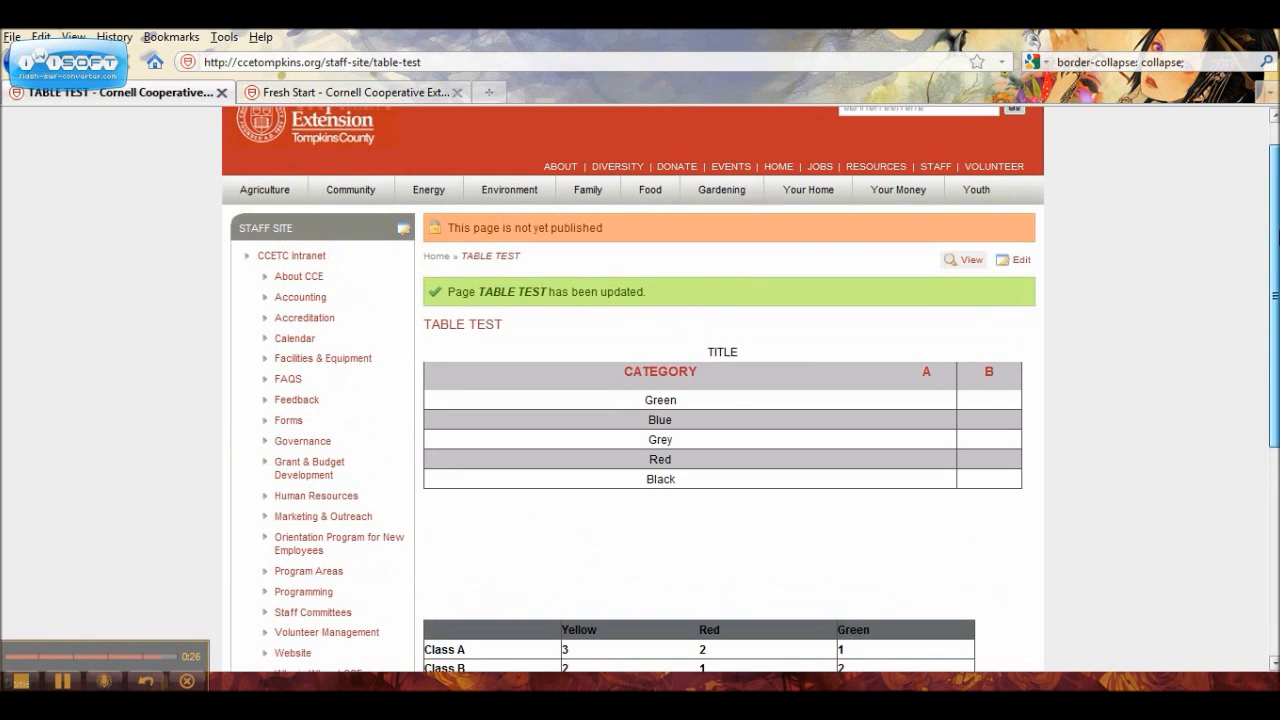
pyautogui.moveTo(1278, 236); pyautogui.dragTo(1278, 214)
# Step: Open the TABLE TEST page for editing and bring up the advanced properties of the Class A to Class D table
pyautogui.click(1024, 295)
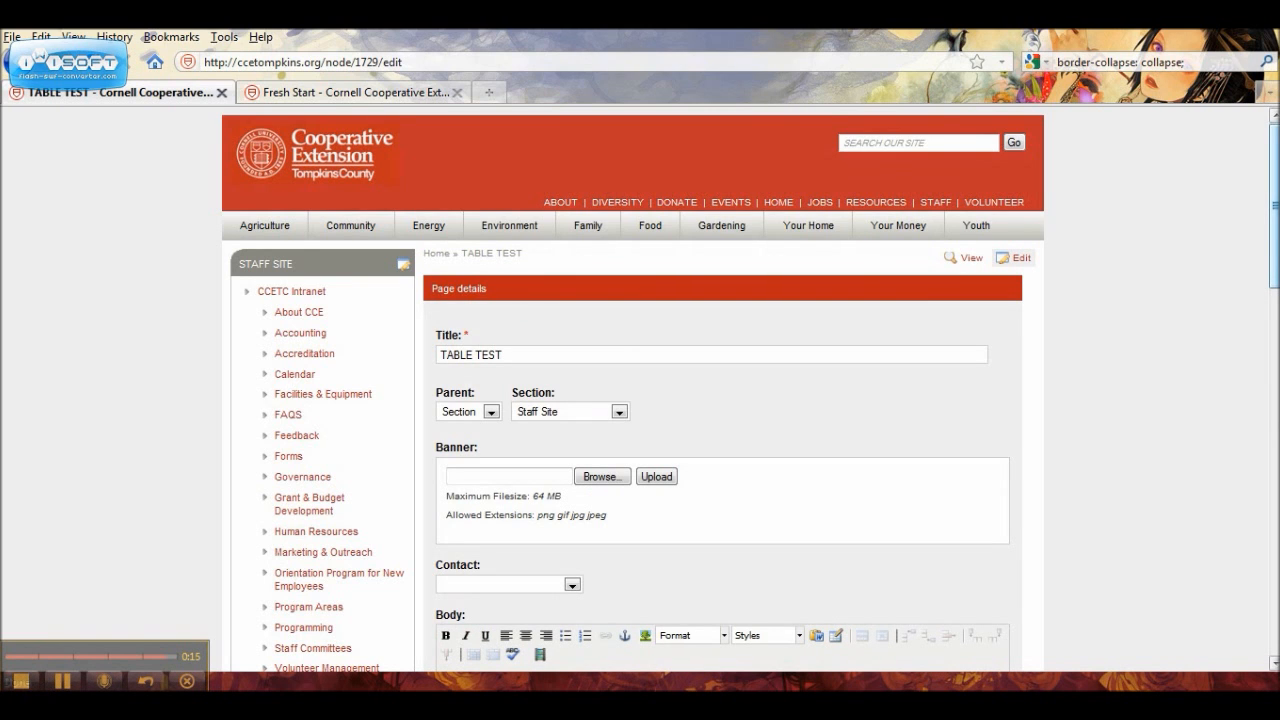
pyautogui.scroll(-8, 1069, 341)
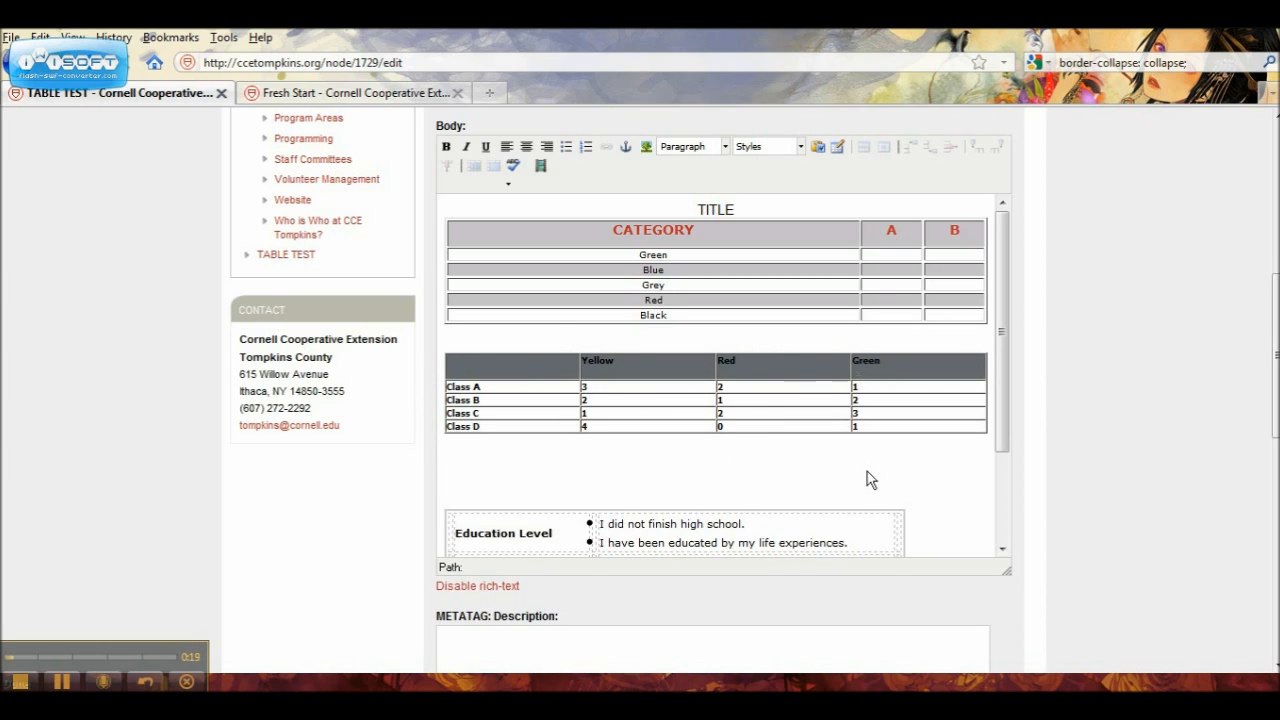
pyautogui.click(463, 365)
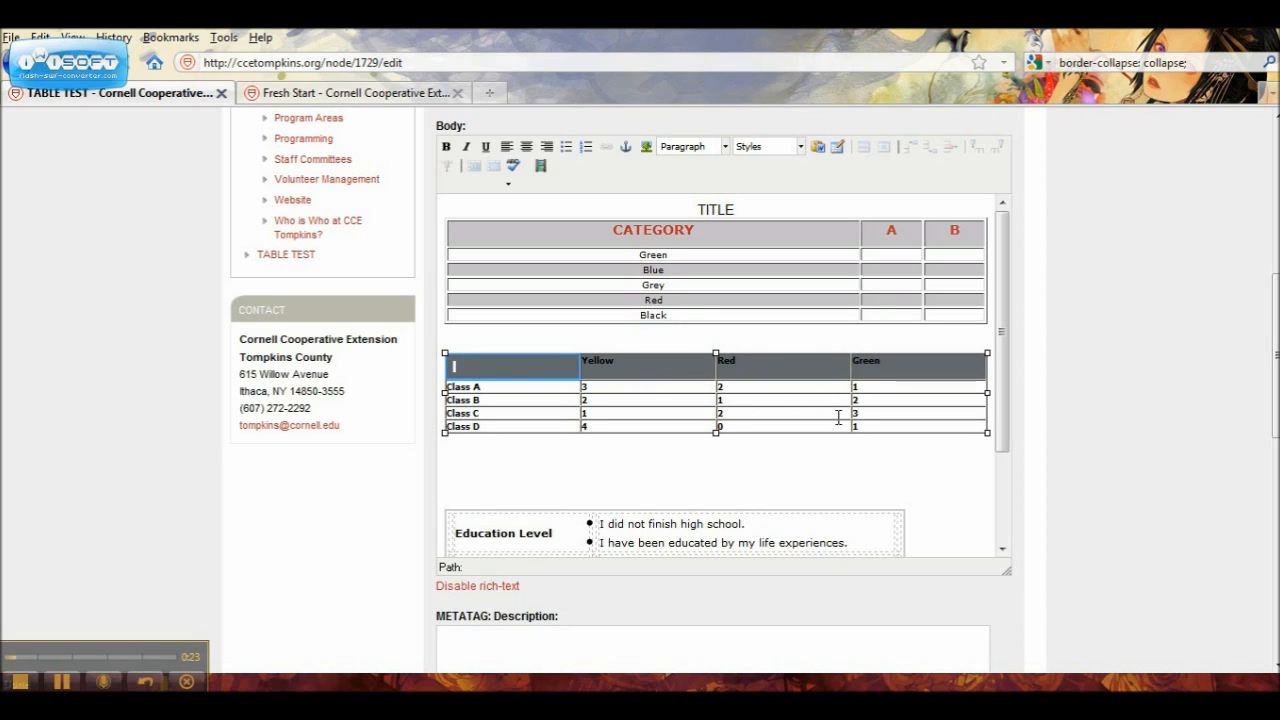
pyautogui.click(760, 401)
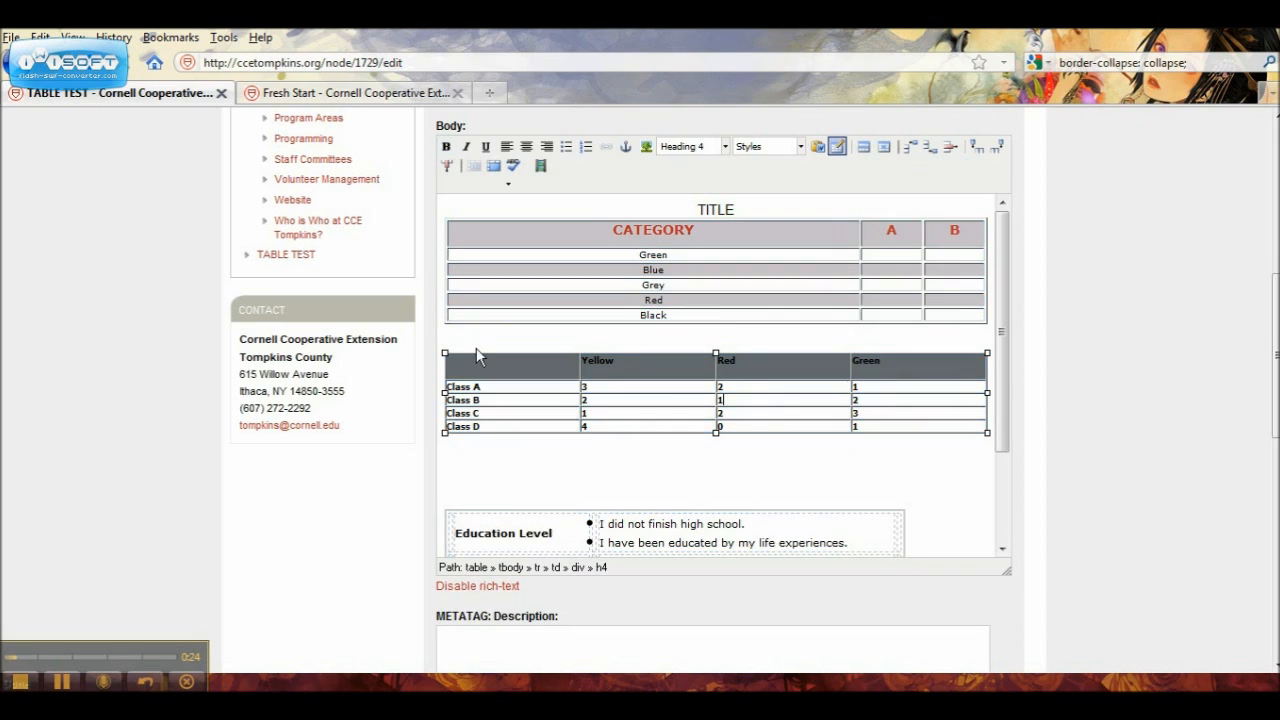
pyautogui.click(481, 358)
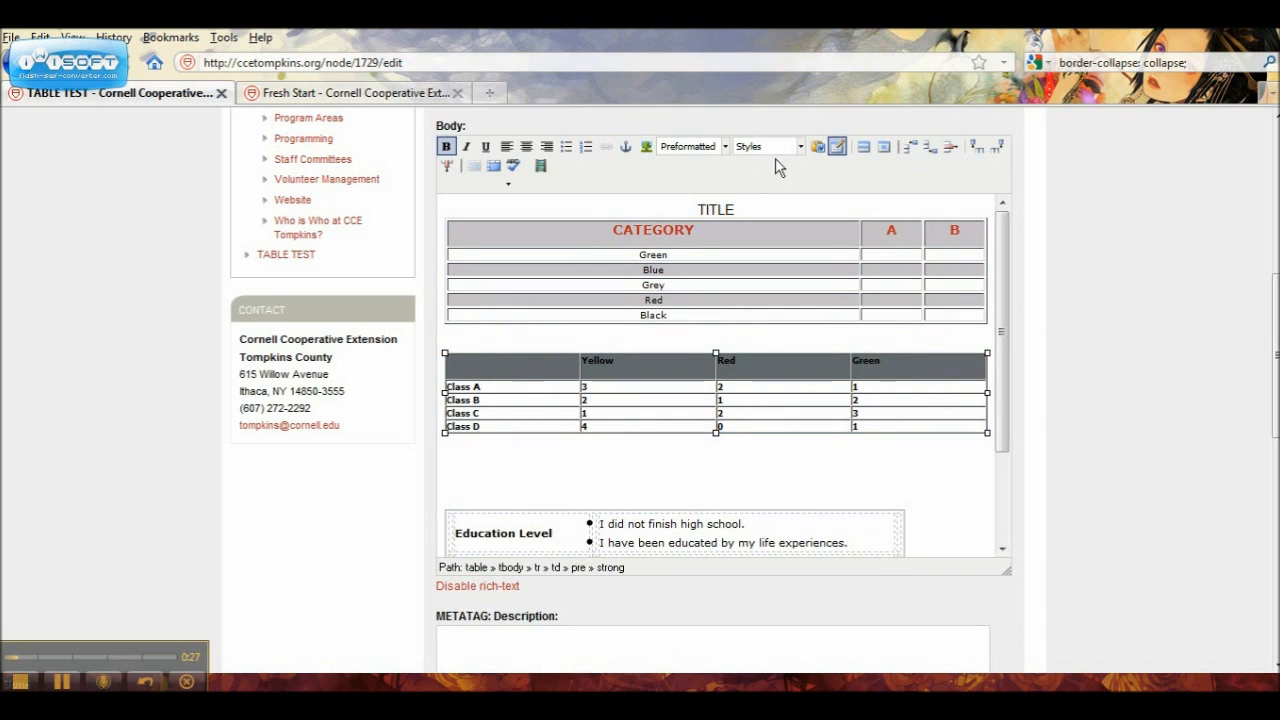
pyautogui.click(838, 148)
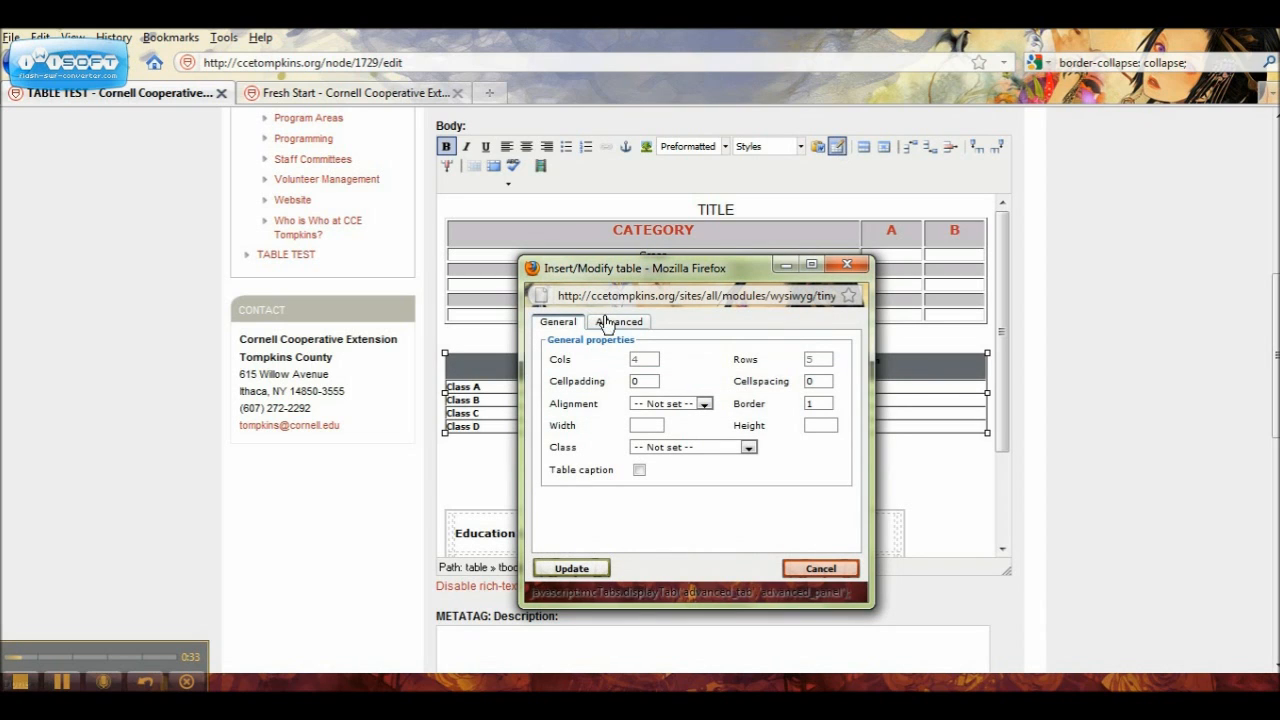
pyautogui.click(606, 323)
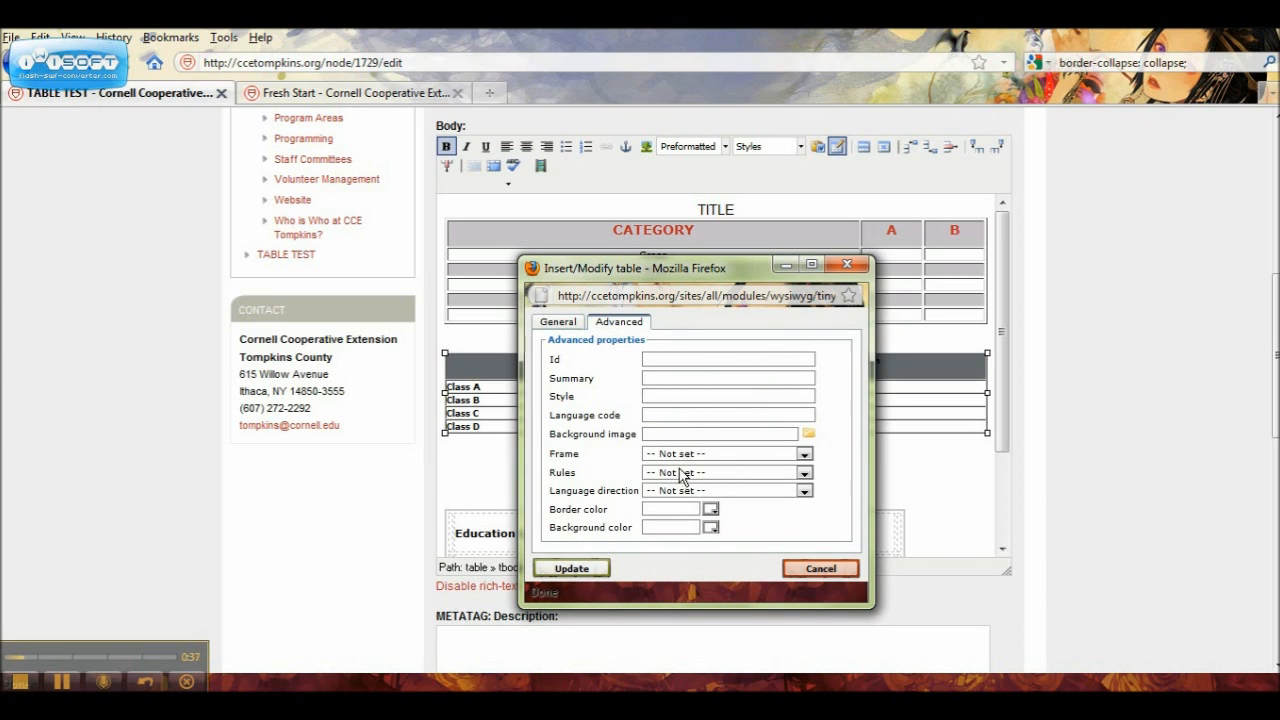
# Step: Set the Class A to Class D table's frame to below and its rules to rows
pyautogui.click(804, 454)
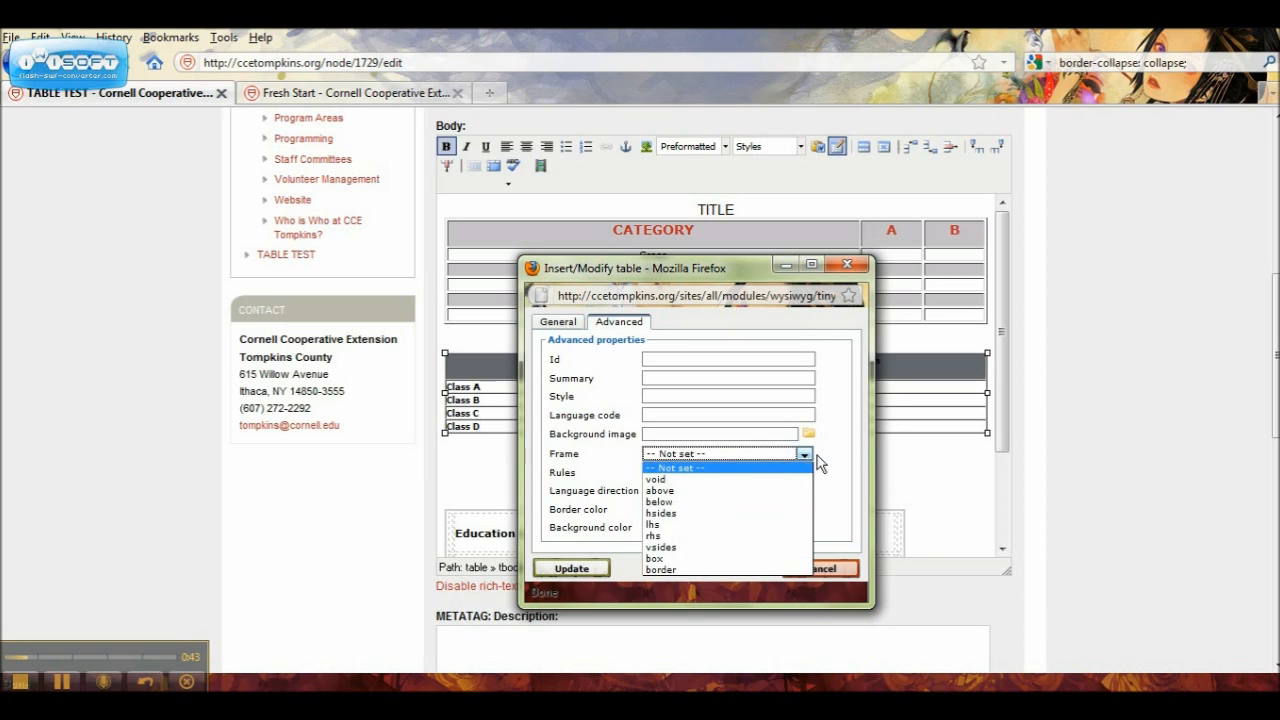
pyautogui.click(818, 458)
pyautogui.click(804, 473)
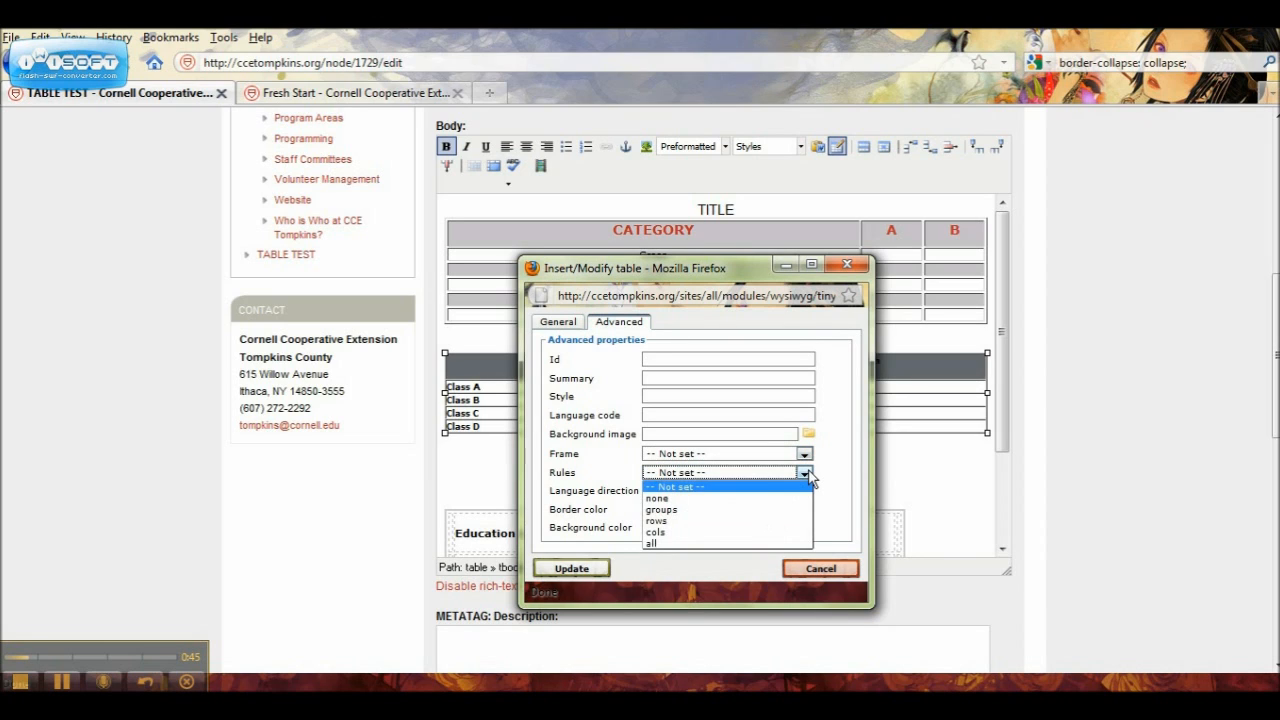
pyautogui.click(822, 474)
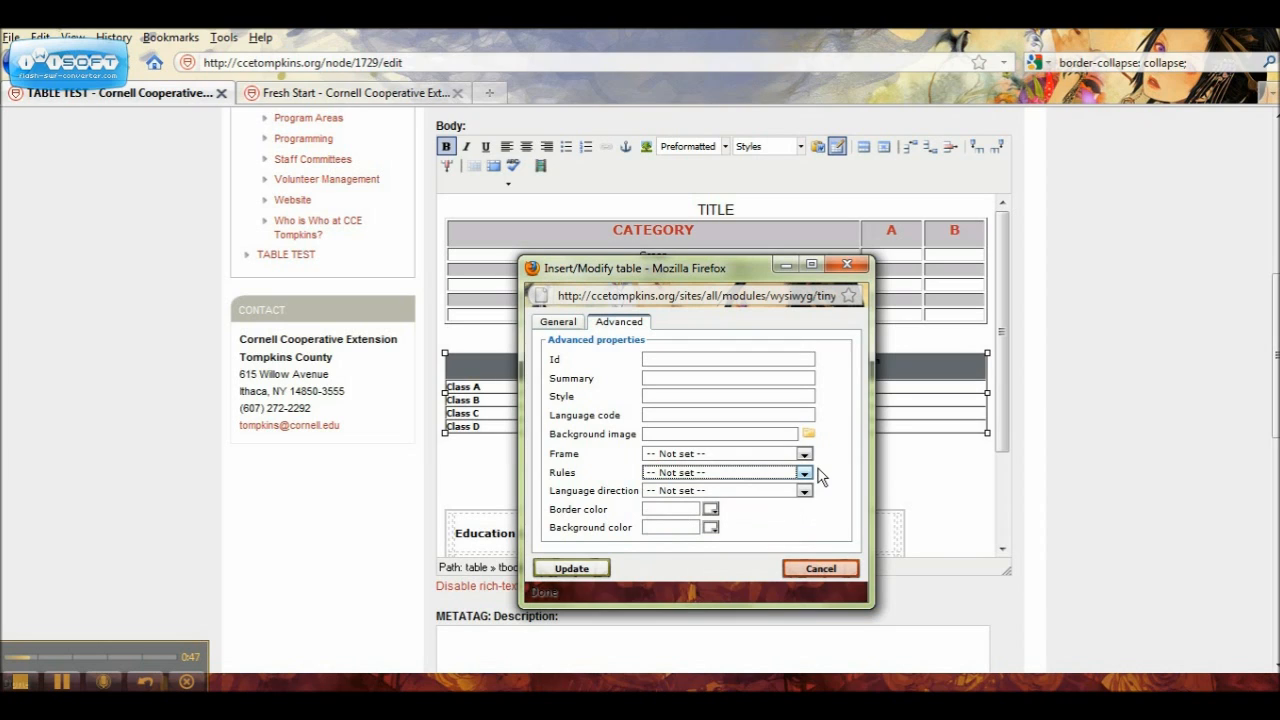
pyautogui.click(804, 454)
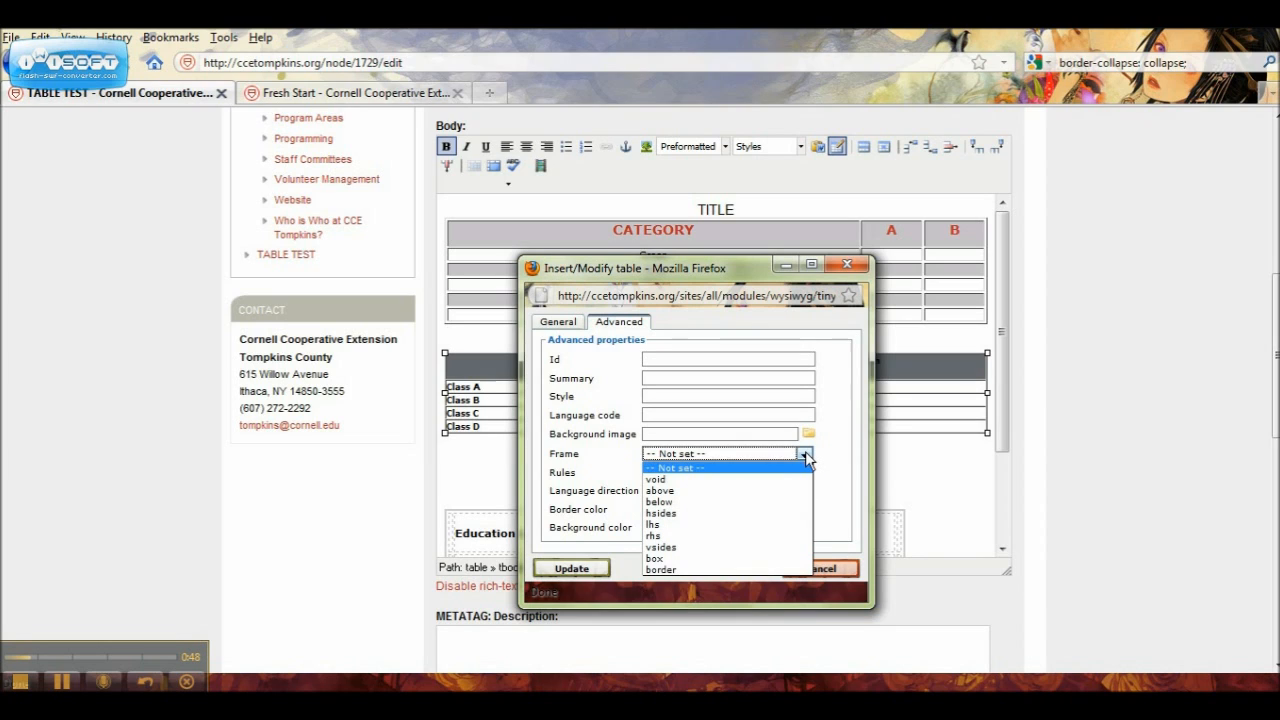
pyautogui.click(740, 501)
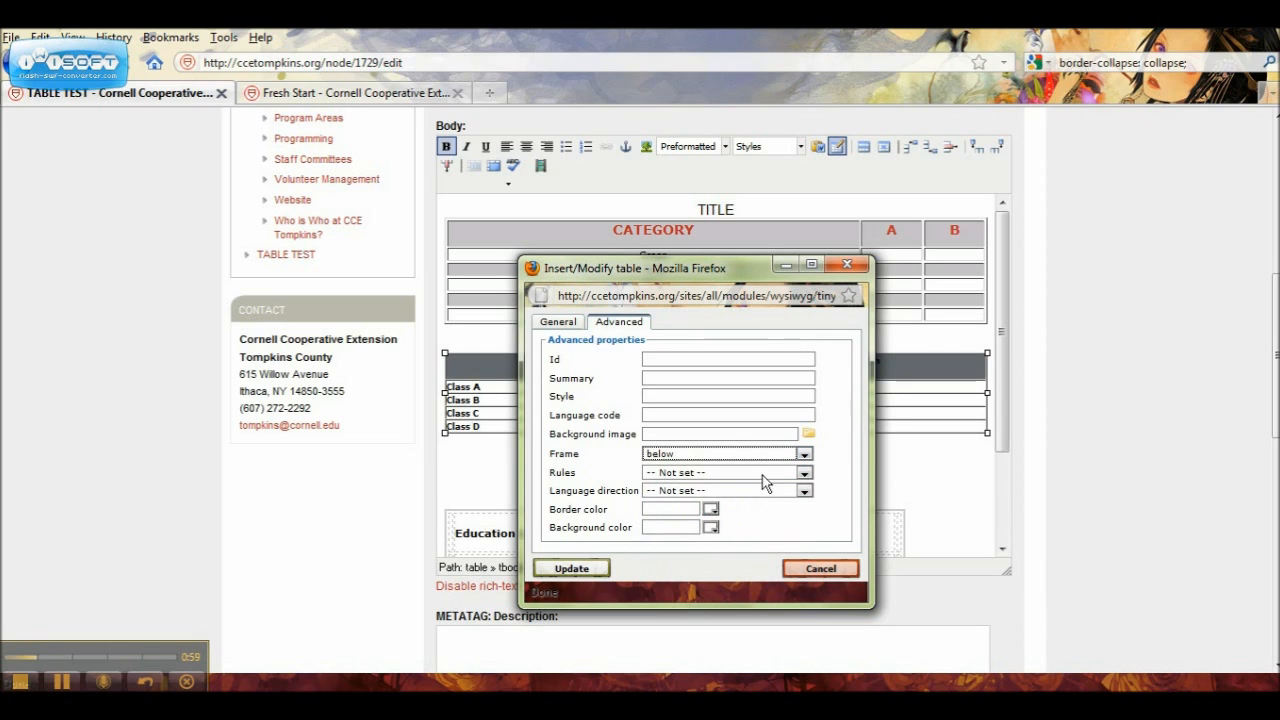
pyautogui.click(803, 474)
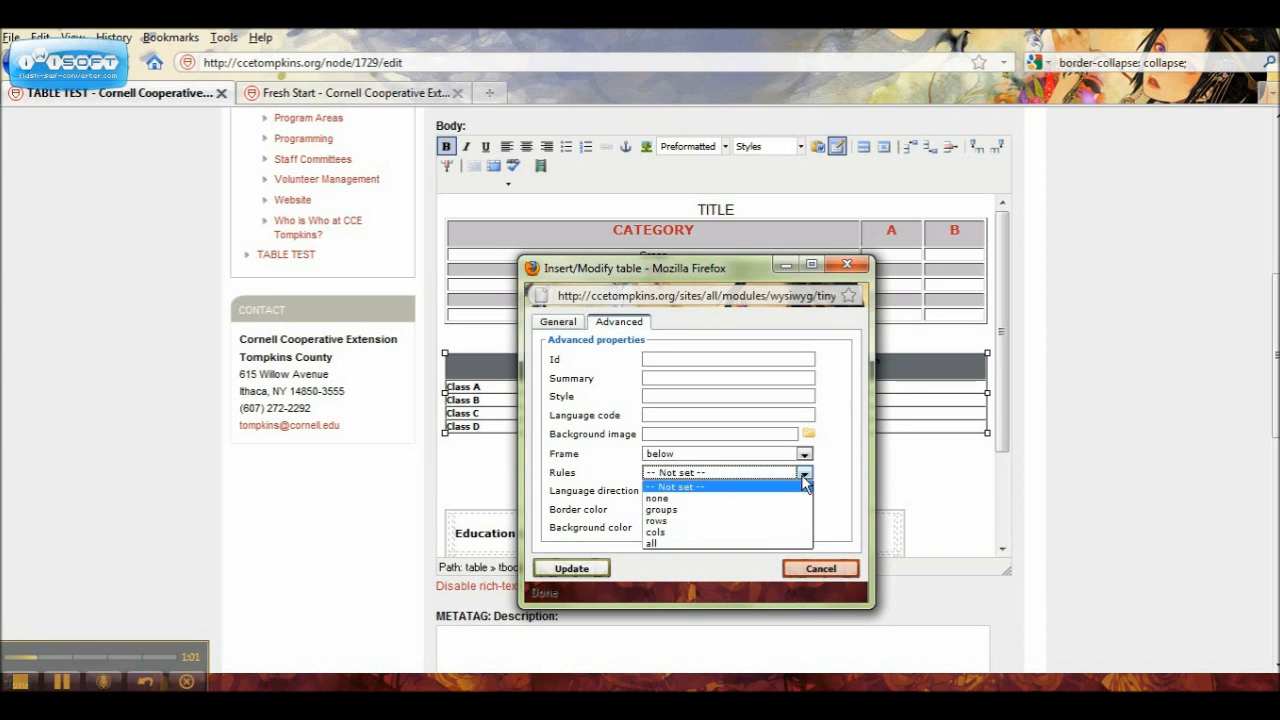
pyautogui.click(770, 522)
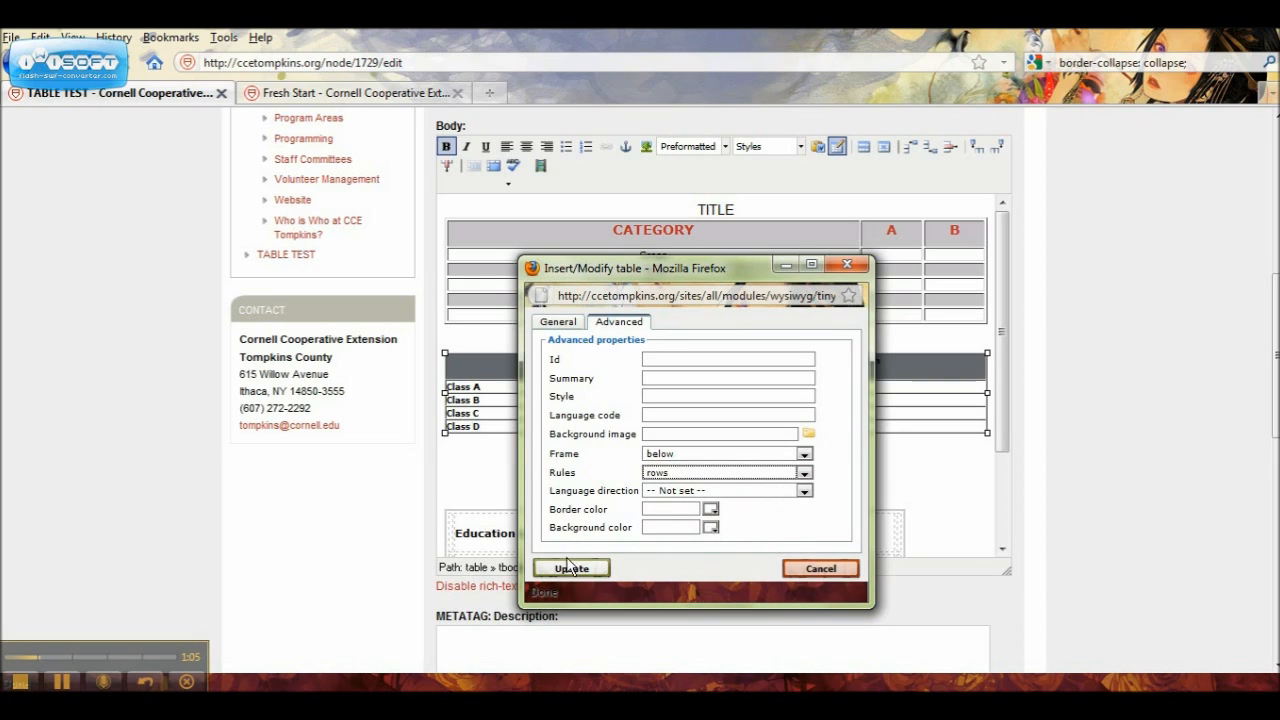
# Step: Pick the light grey #d4ced2 as the table's border color and apply the table properties
pyautogui.click(710, 530)
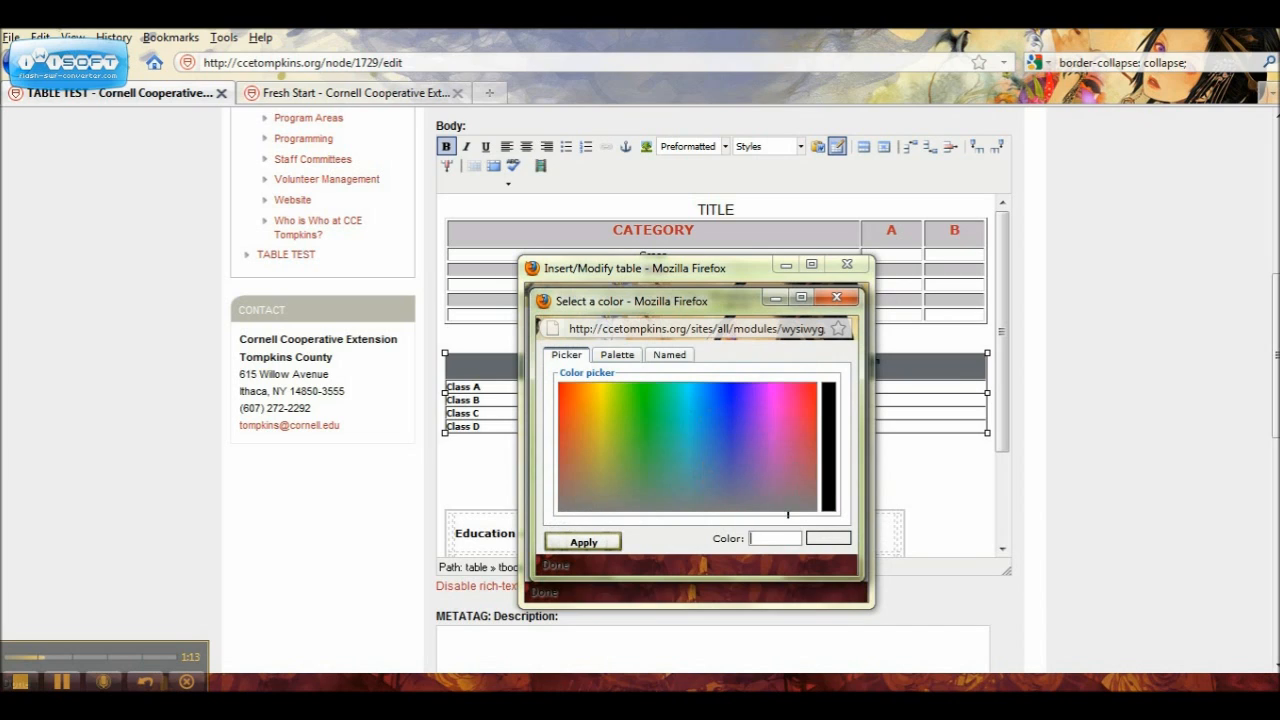
pyautogui.click(785, 510)
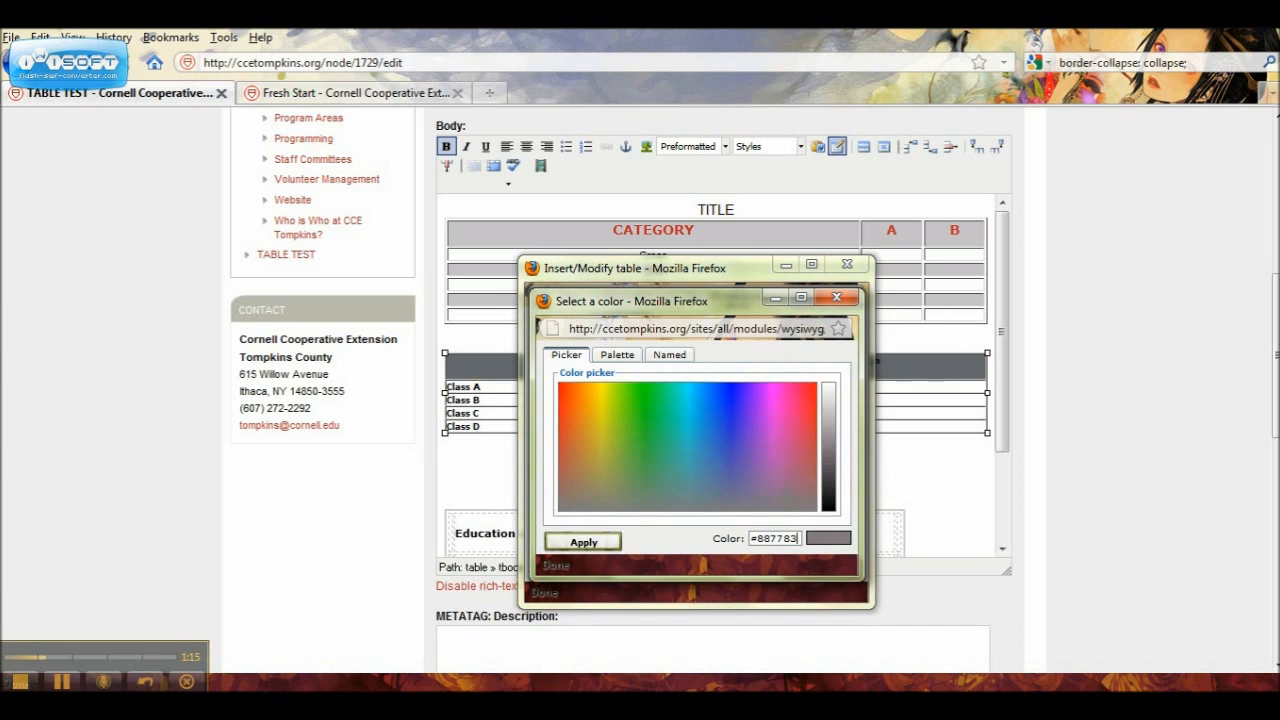
pyautogui.click(828, 424)
pyautogui.click(828, 429)
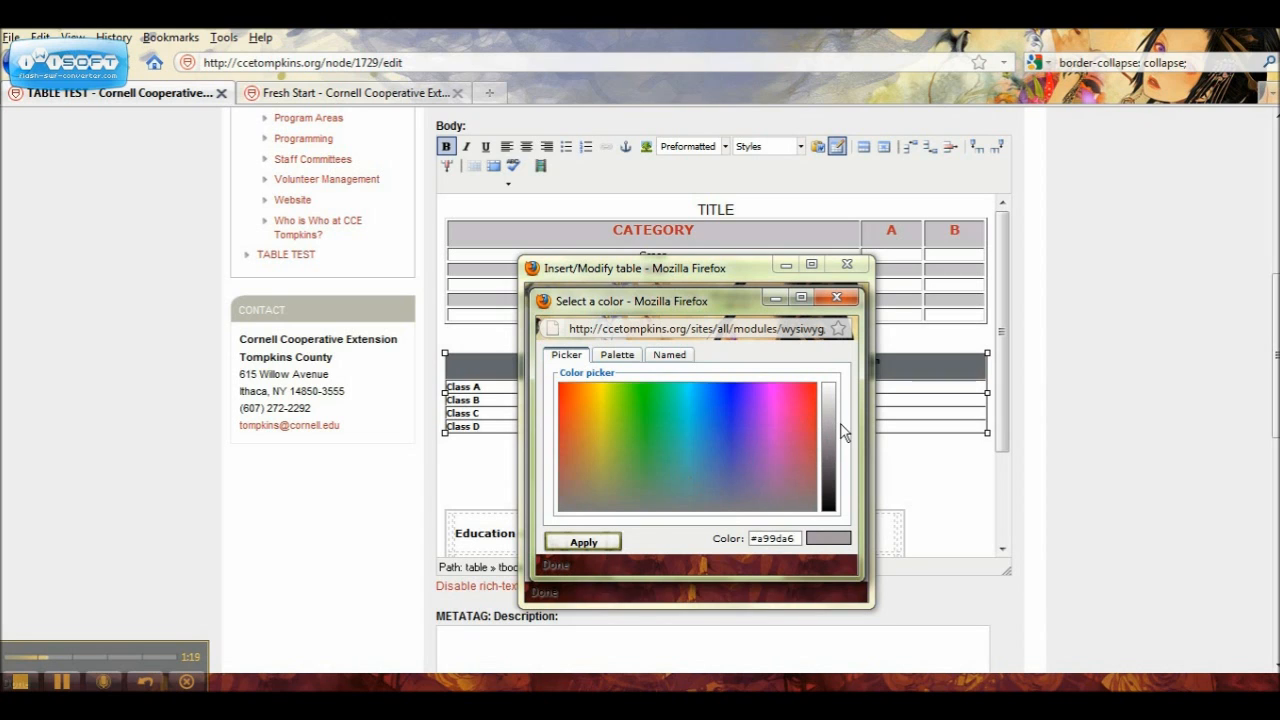
pyautogui.click(828, 402)
pyautogui.click(565, 543)
pyautogui.click(563, 570)
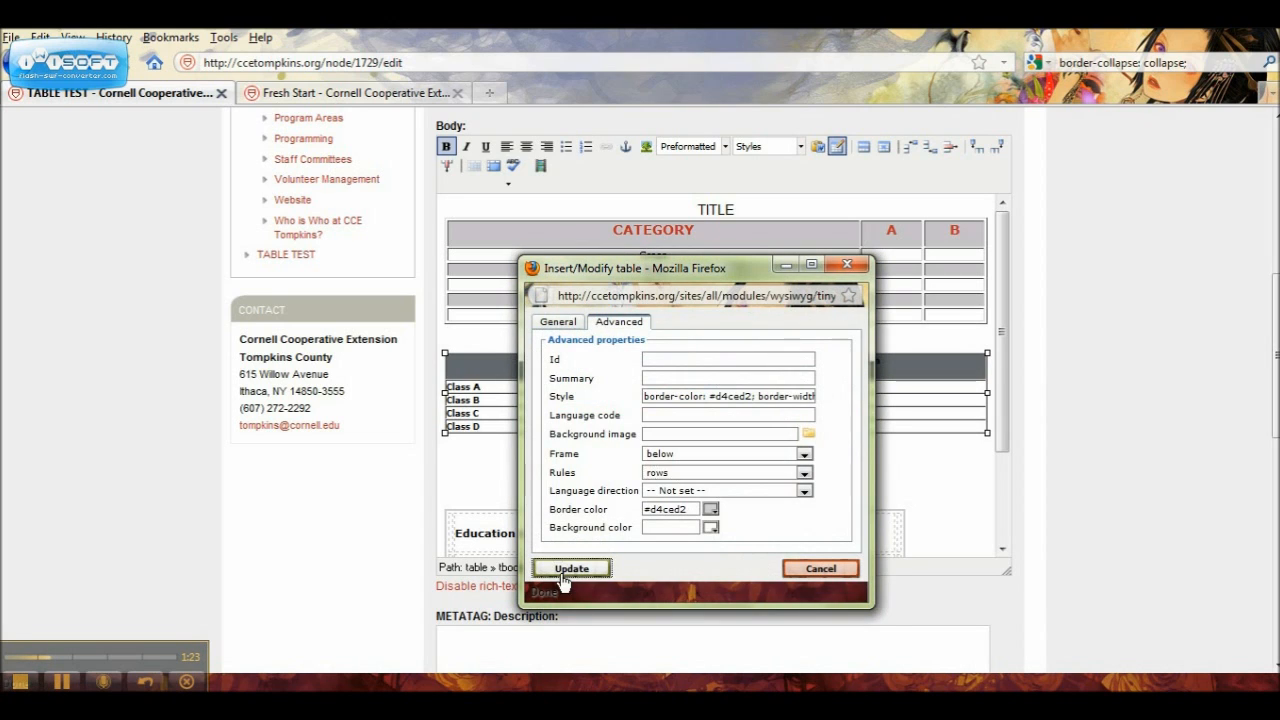
pyautogui.click(608, 463)
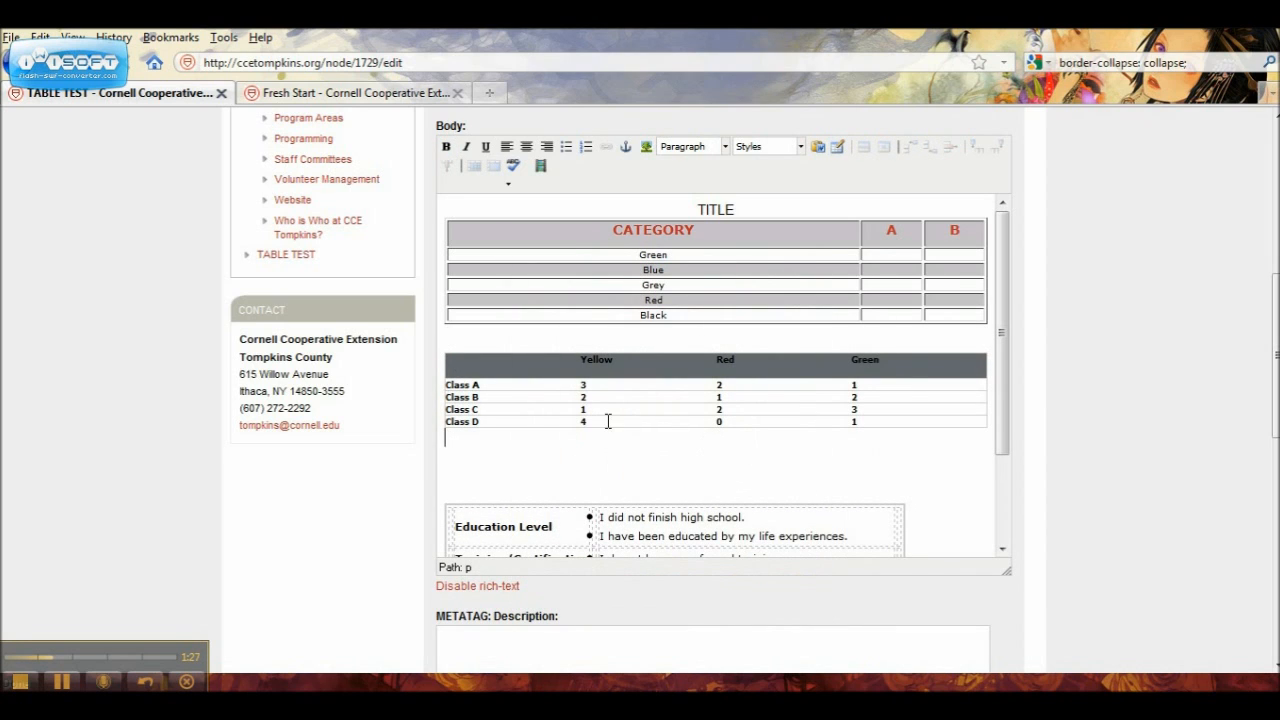
# Step: Change the Class A to Class D table's rules to cols with the frame at below, and update the table
pyautogui.click(471, 367)
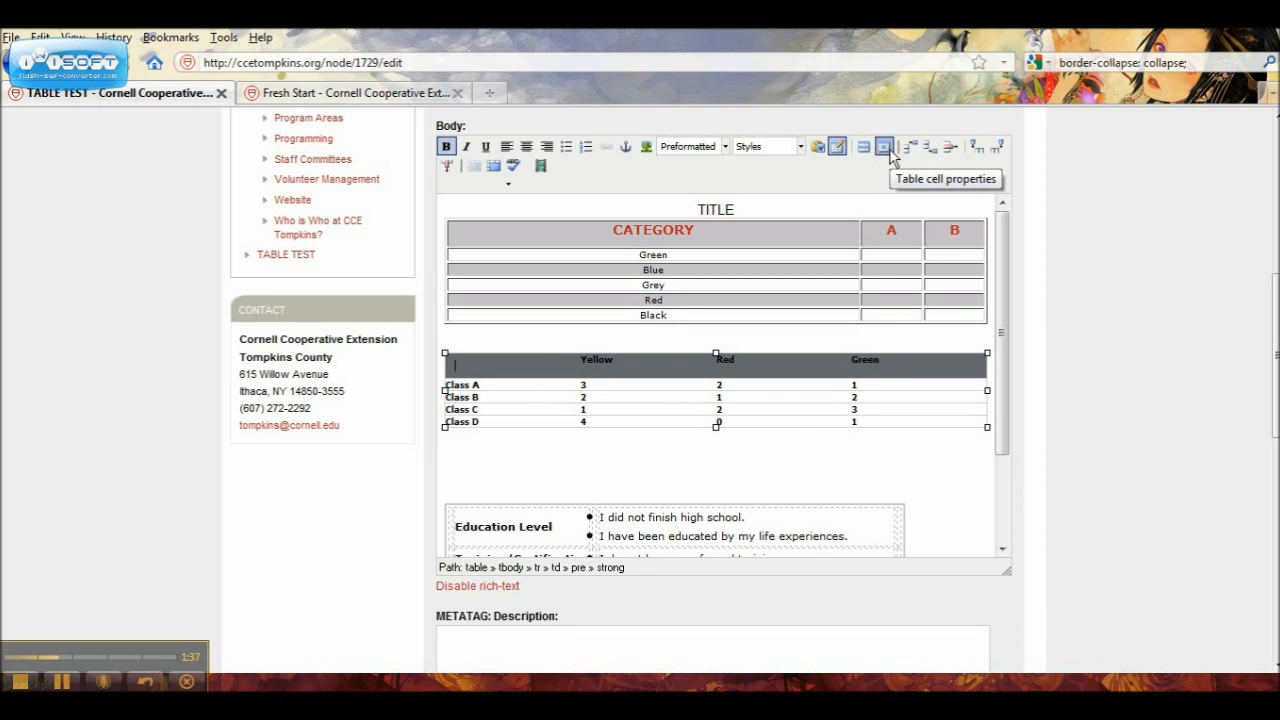
pyautogui.click(836, 150)
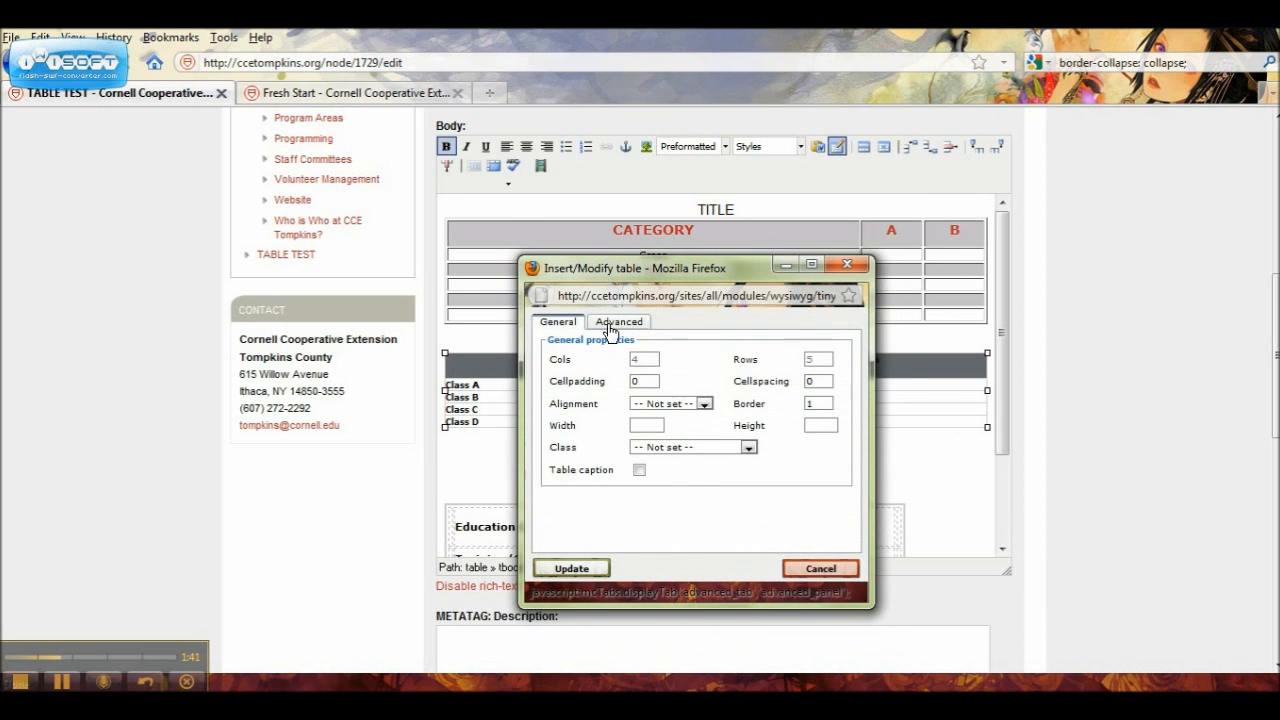
pyautogui.click(615, 325)
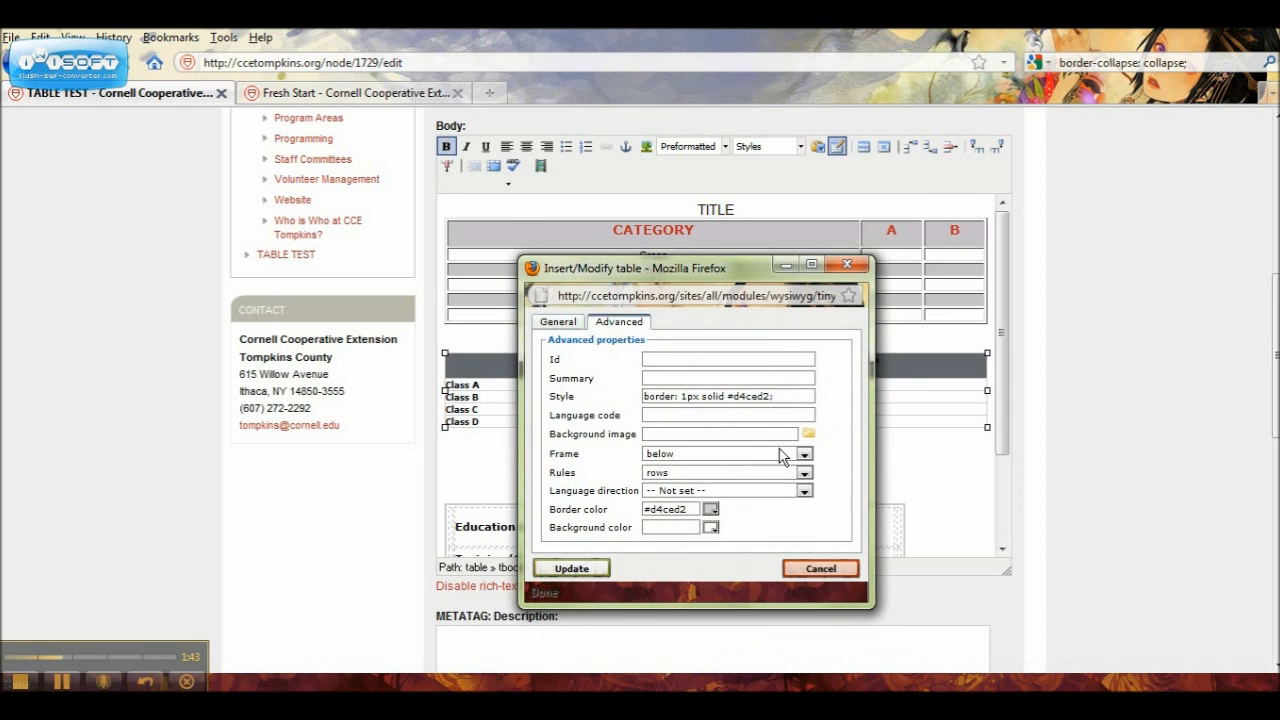
pyautogui.click(805, 473)
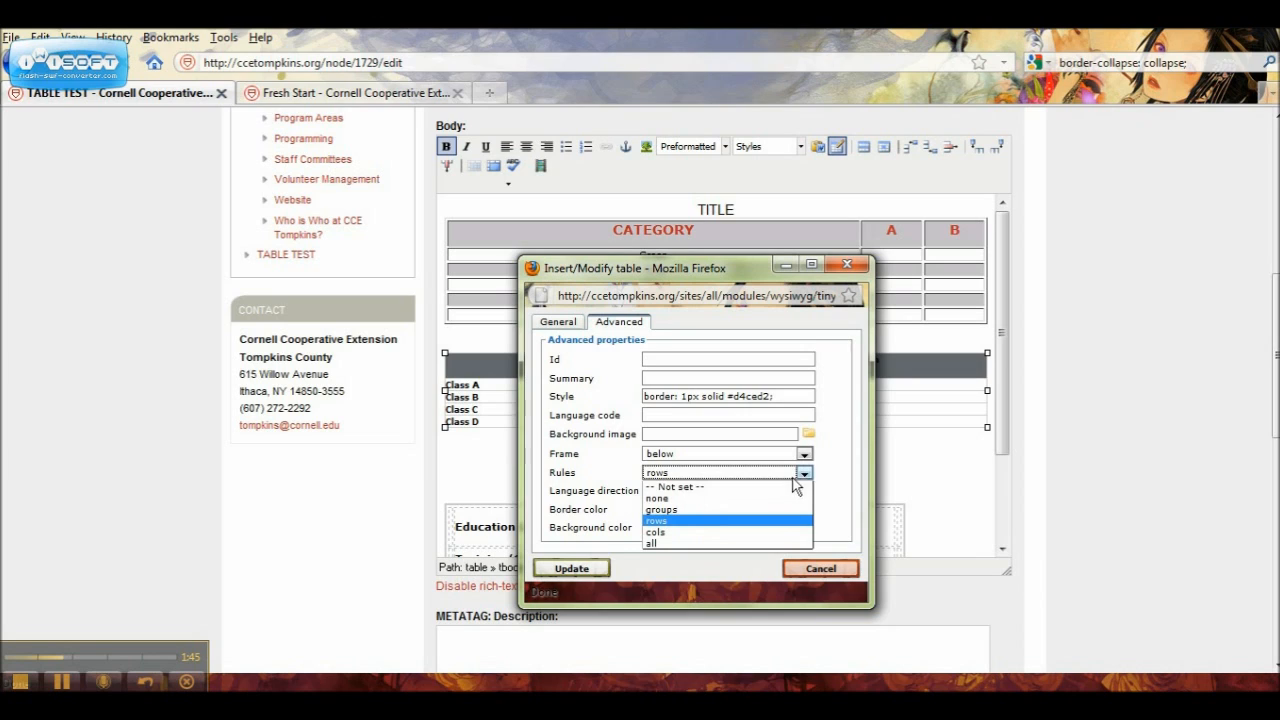
pyautogui.click(755, 532)
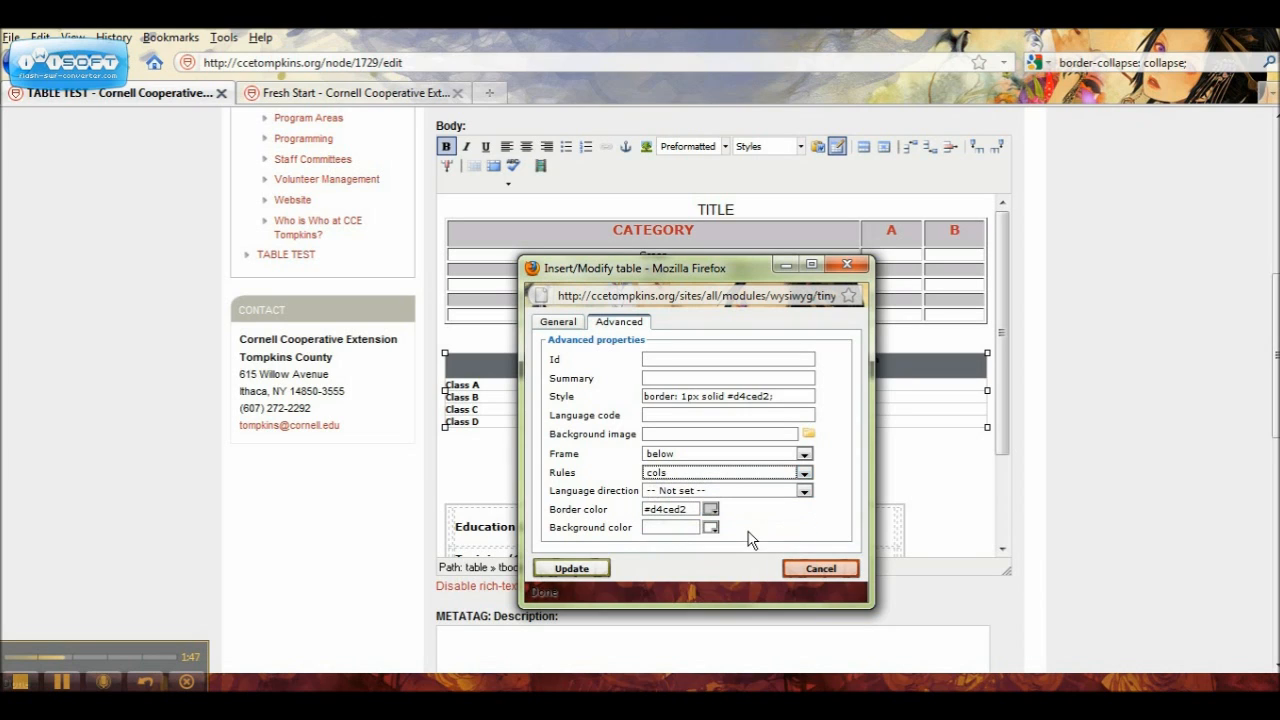
pyautogui.click(805, 454)
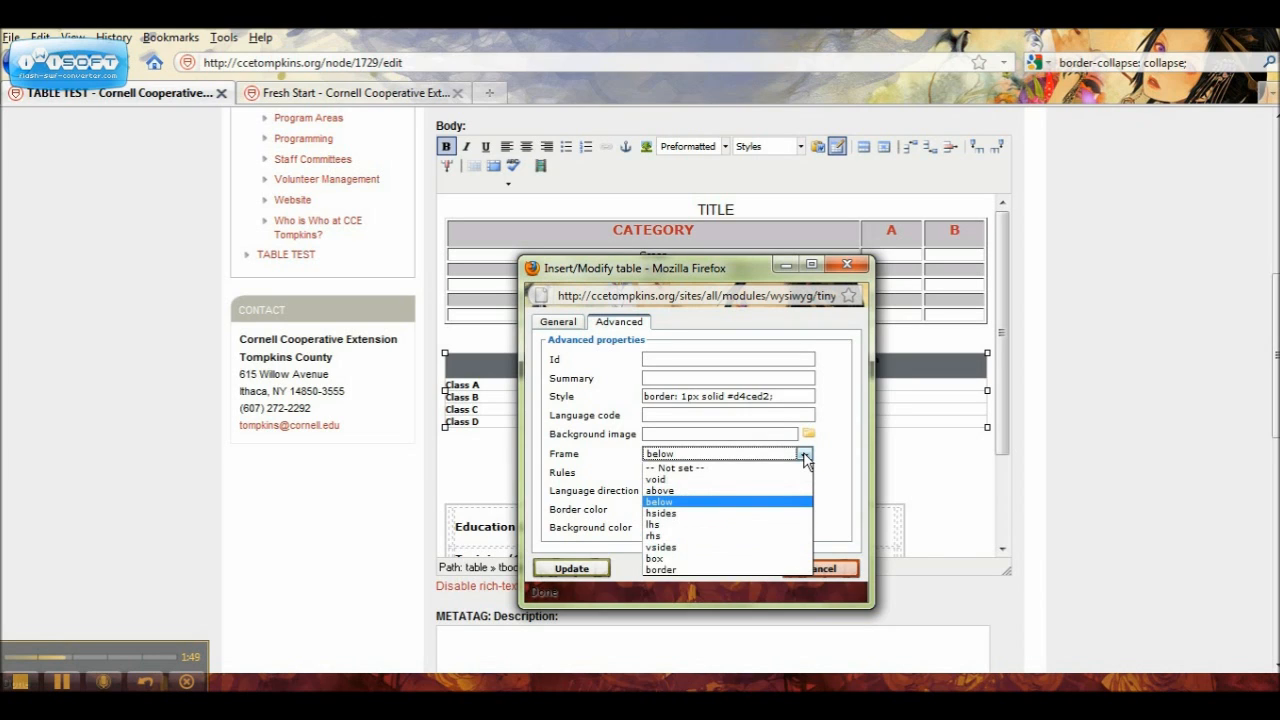
pyautogui.click(752, 502)
pyautogui.click(593, 570)
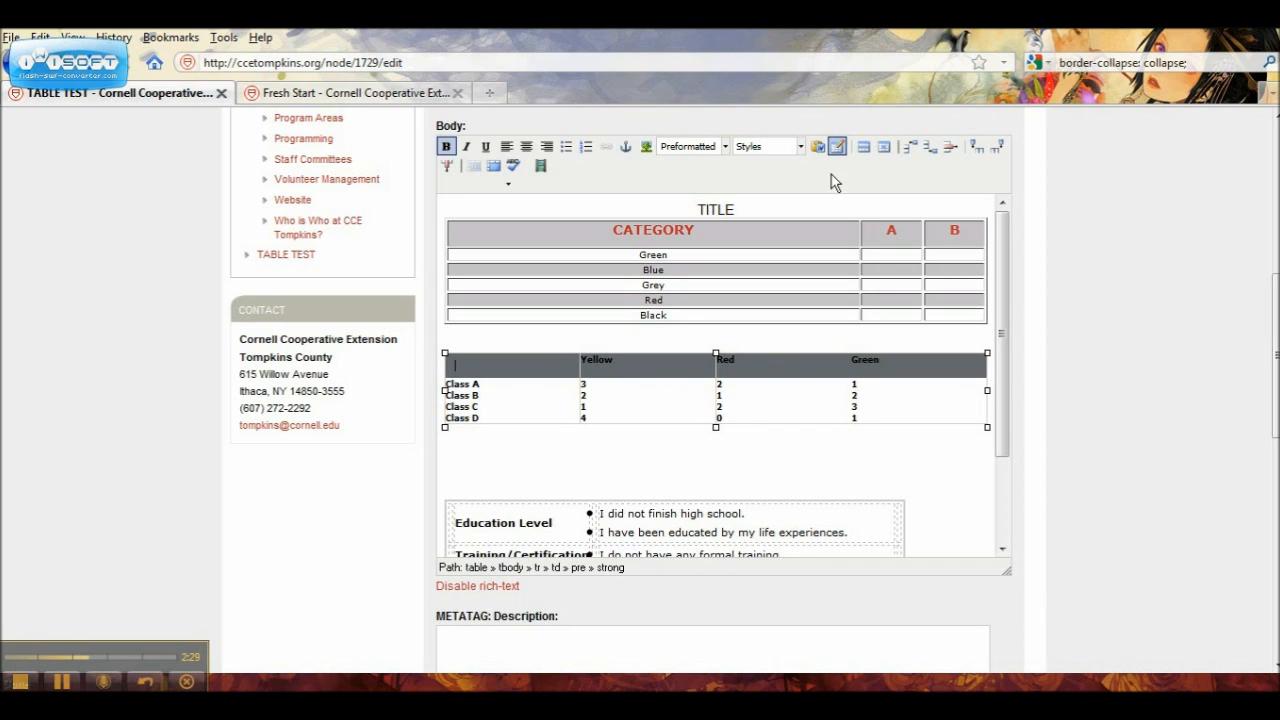
# Step: Set the Class A to Class D table's rules to groups and update the table
pyautogui.click(838, 147)
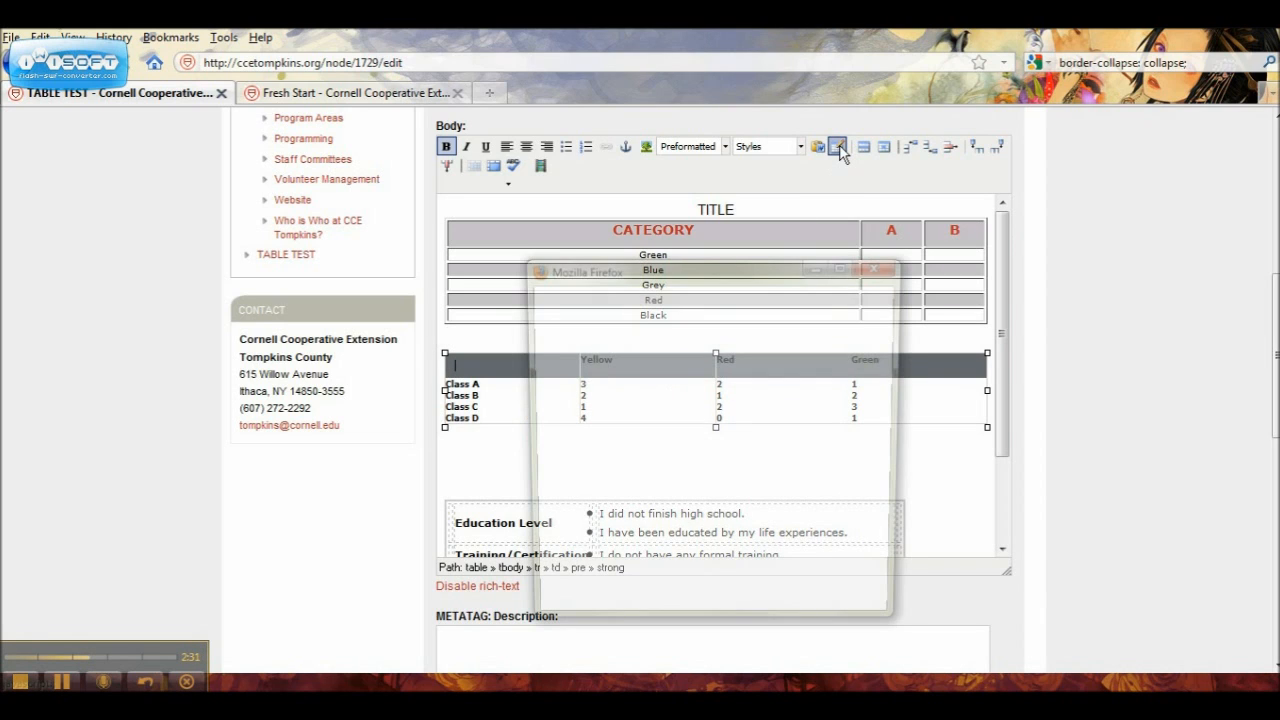
pyautogui.click(632, 322)
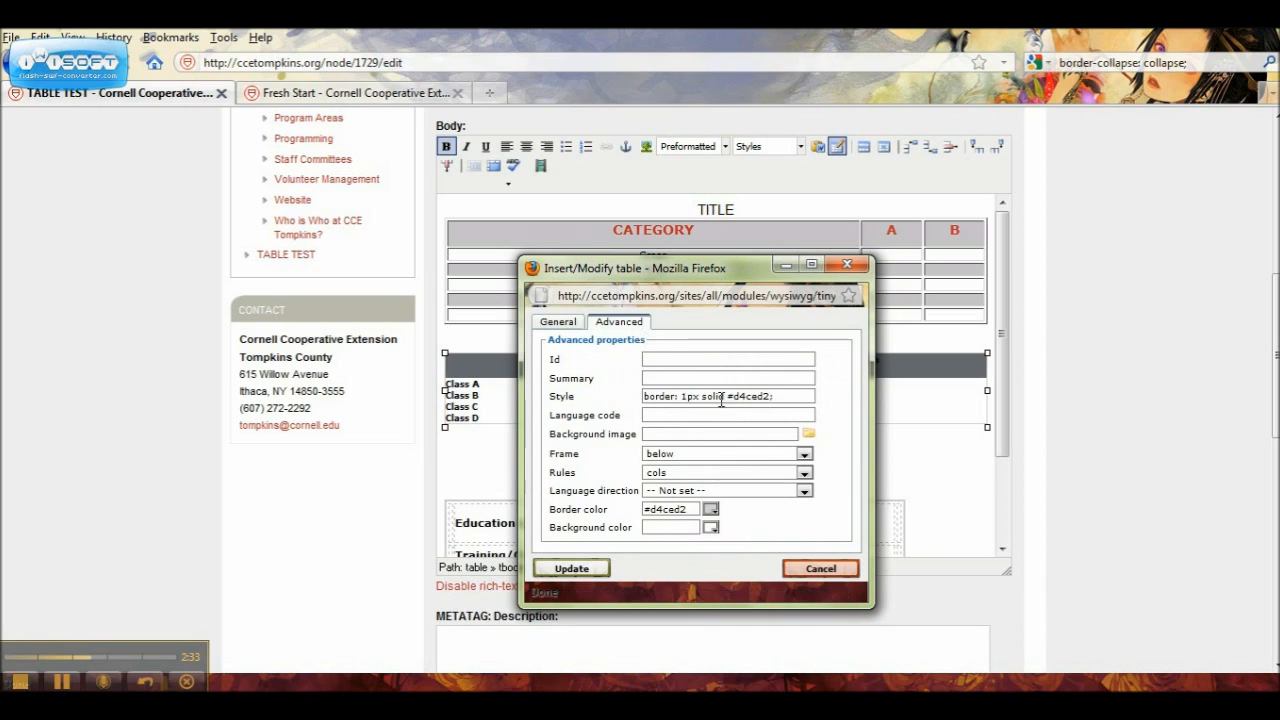
pyautogui.click(805, 474)
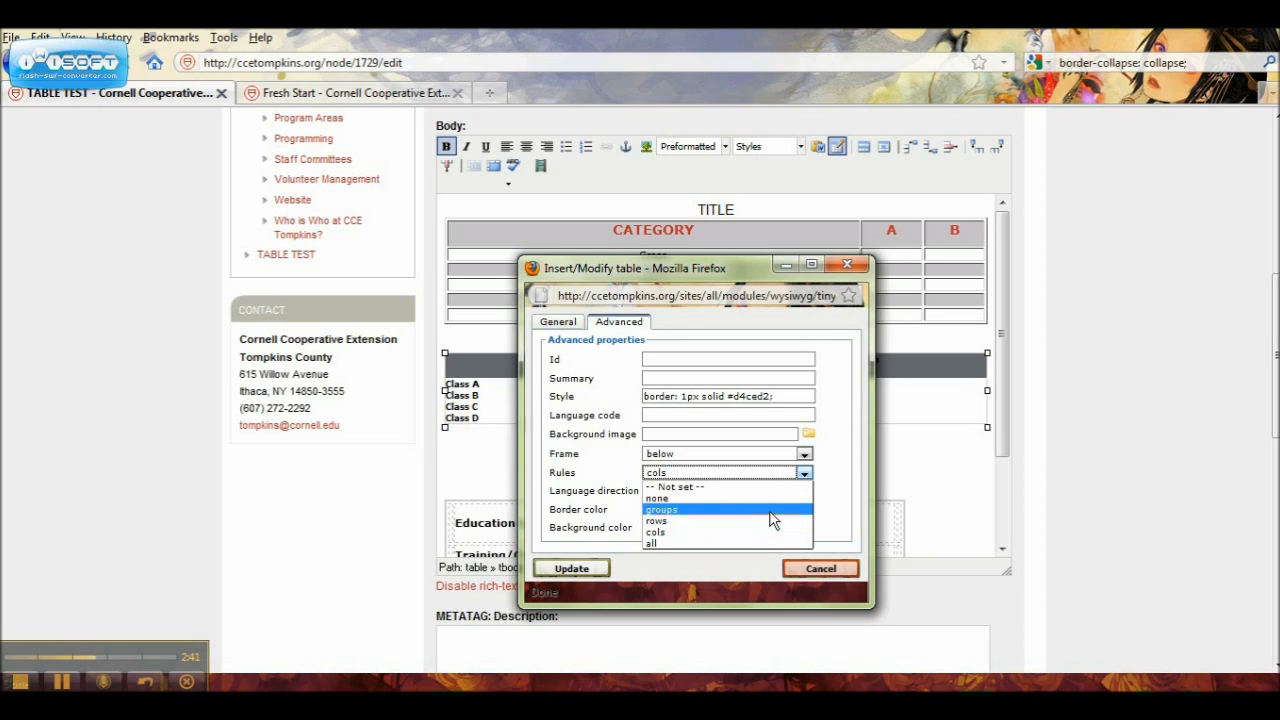
pyautogui.click(773, 511)
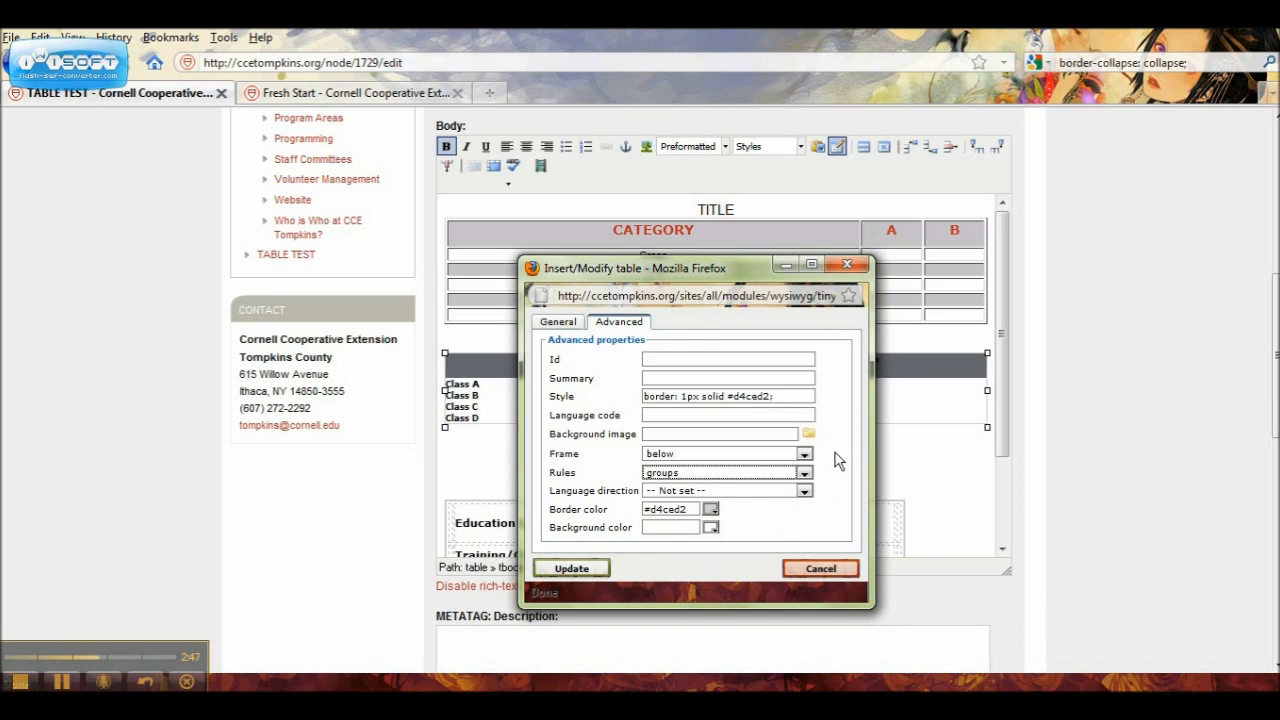
pyautogui.click(596, 569)
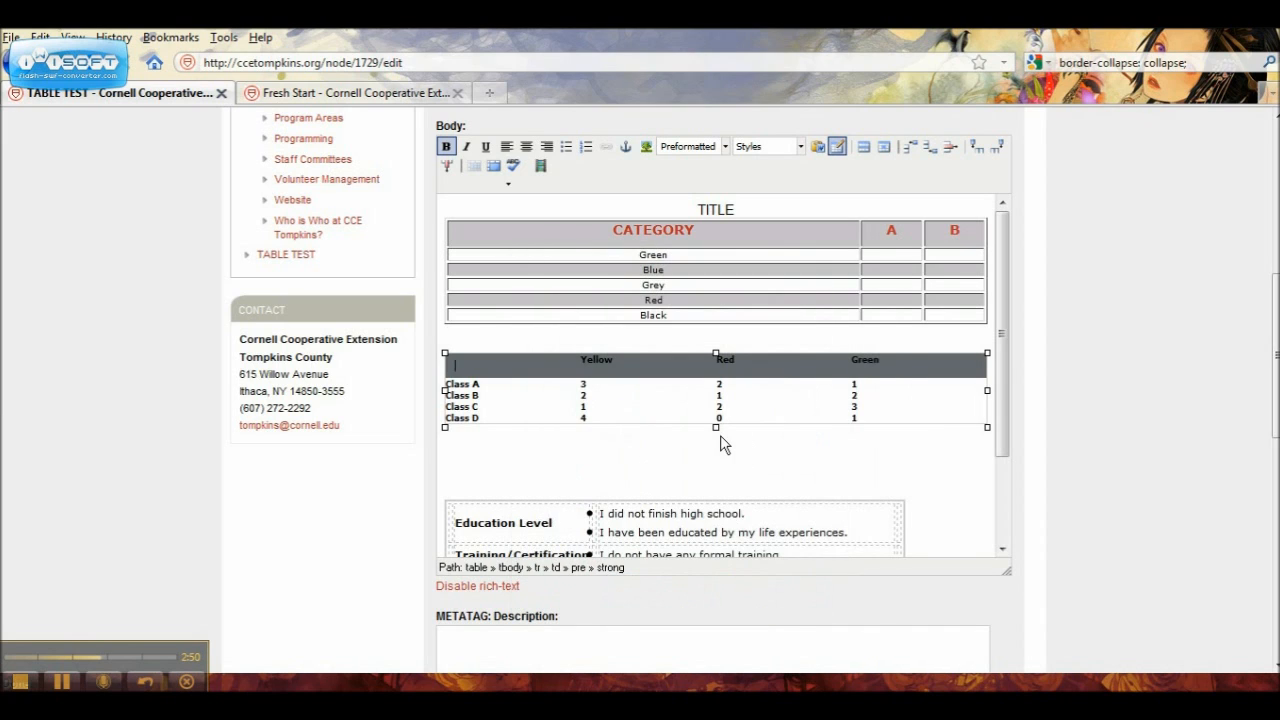
pyautogui.click(688, 455)
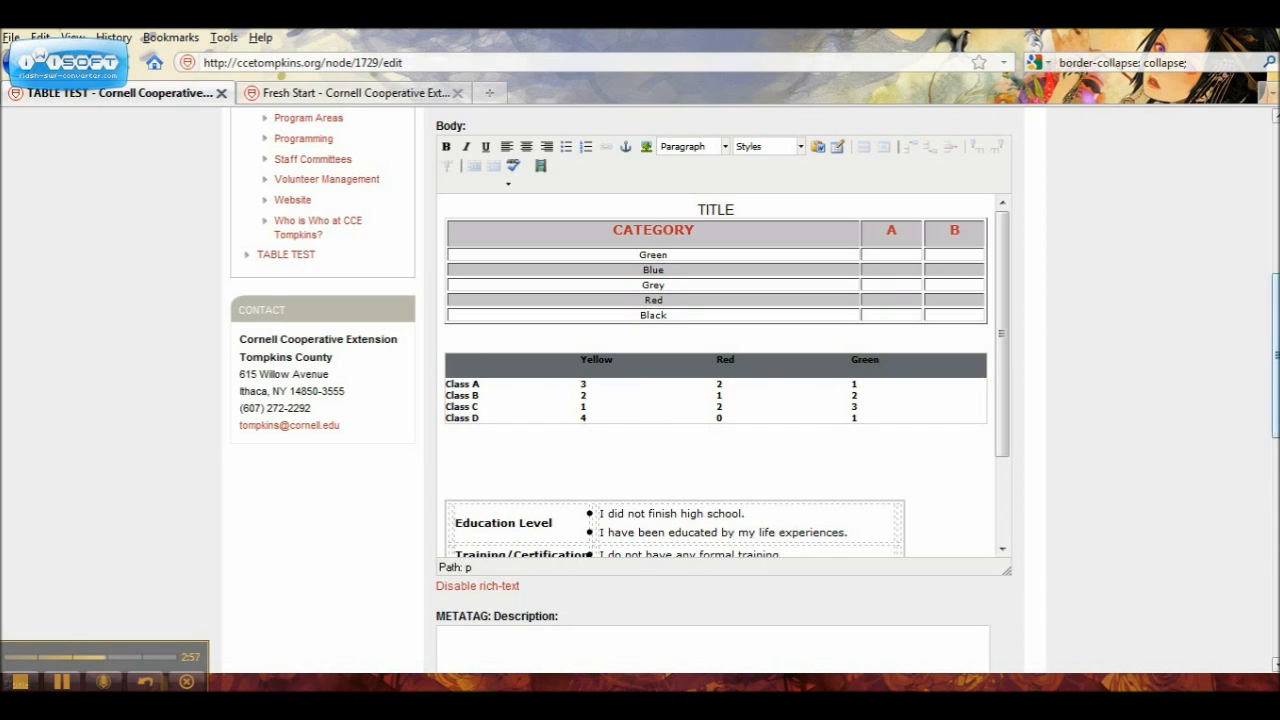
# Step: Save the edited TABLE TEST page as a draft and view the restyled Class A to Class D table
pyautogui.moveTo(1275, 355); pyautogui.dragTo(1275, 573)
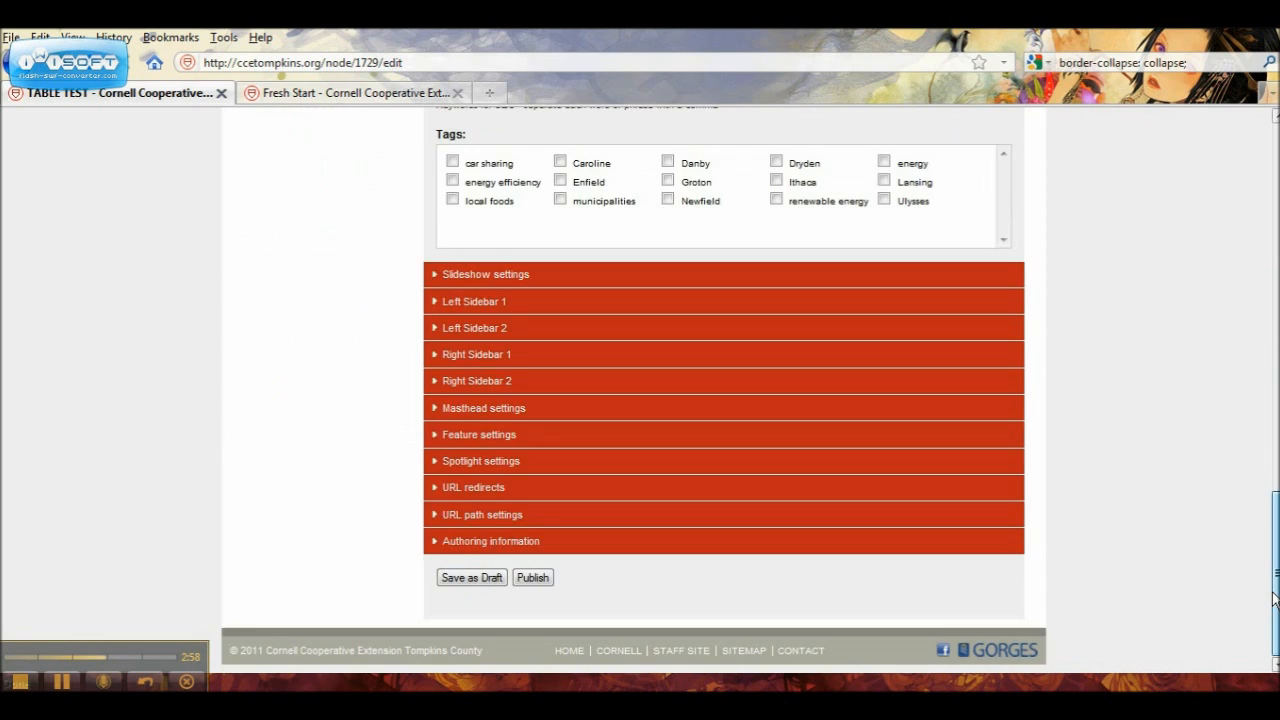
pyautogui.click(474, 580)
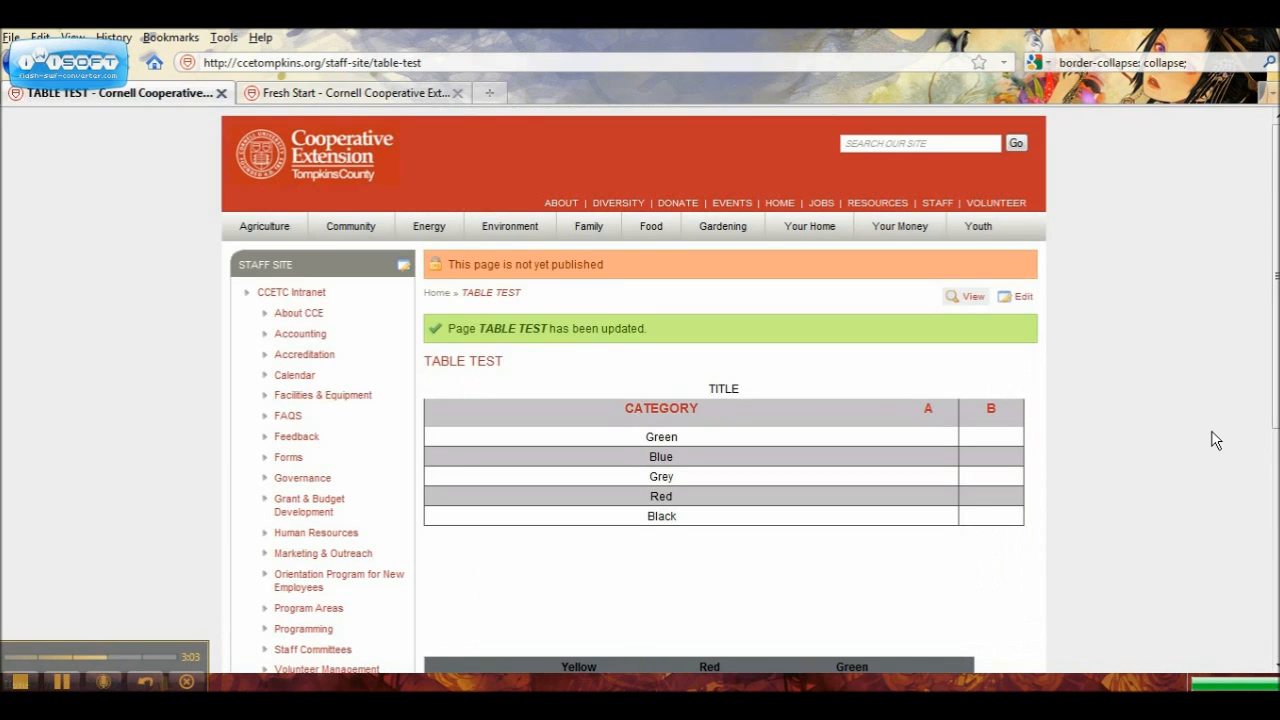
pyautogui.moveTo(1275, 408); pyautogui.dragTo(1276, 535)
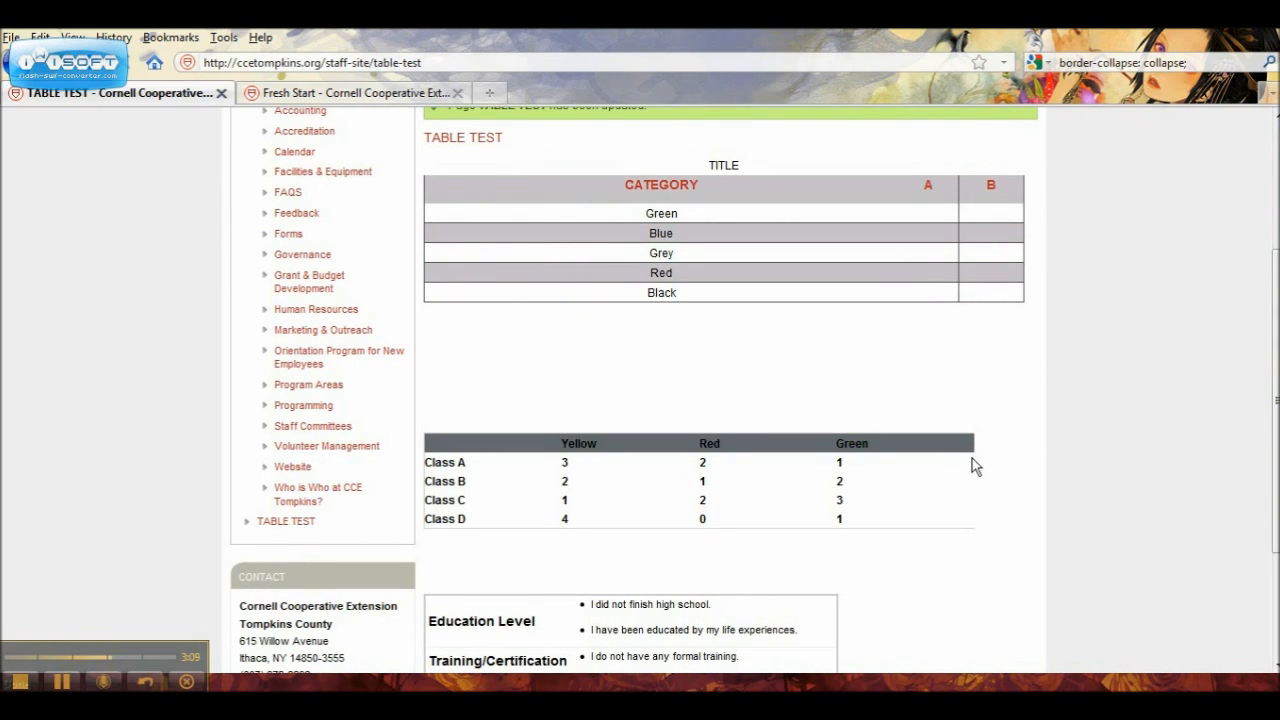